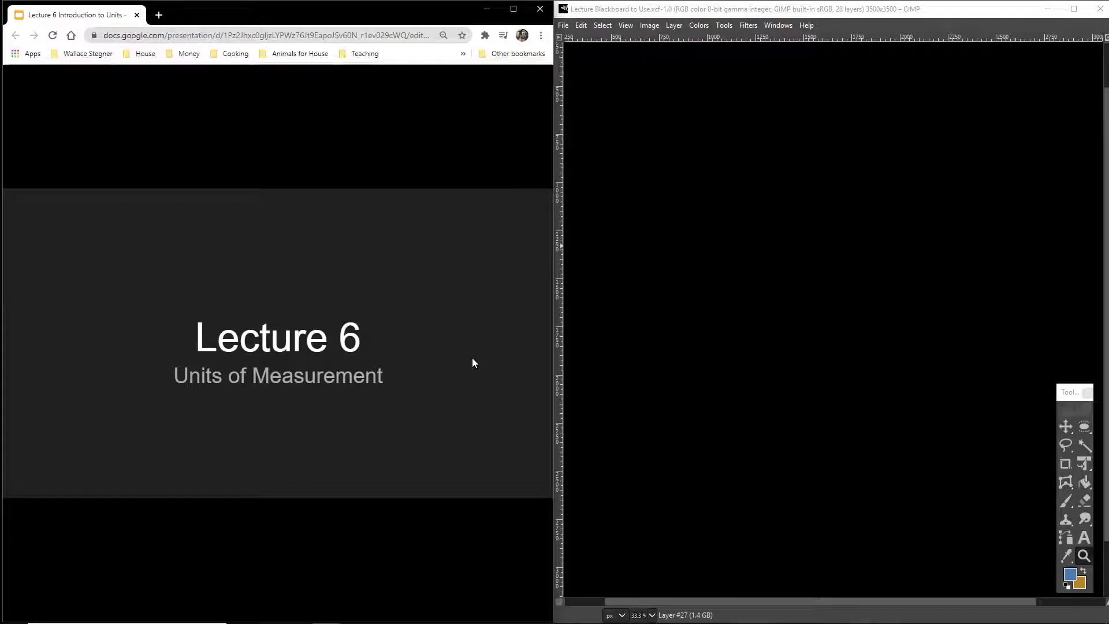
- Handwrite 'Lecture #6 Units of Measurement' across the top of the board with the paintbrush
left_click(1066, 504)
left_click(1065, 504)
mouse_move(603, 77)
left_mouse_down()
mouse_move(599, 89)
mouse_move(619, 101)
mouse_move(902, 87)
mouse_move(1086, 95)
mouse_move(1100, 71)
left_mouse_up()
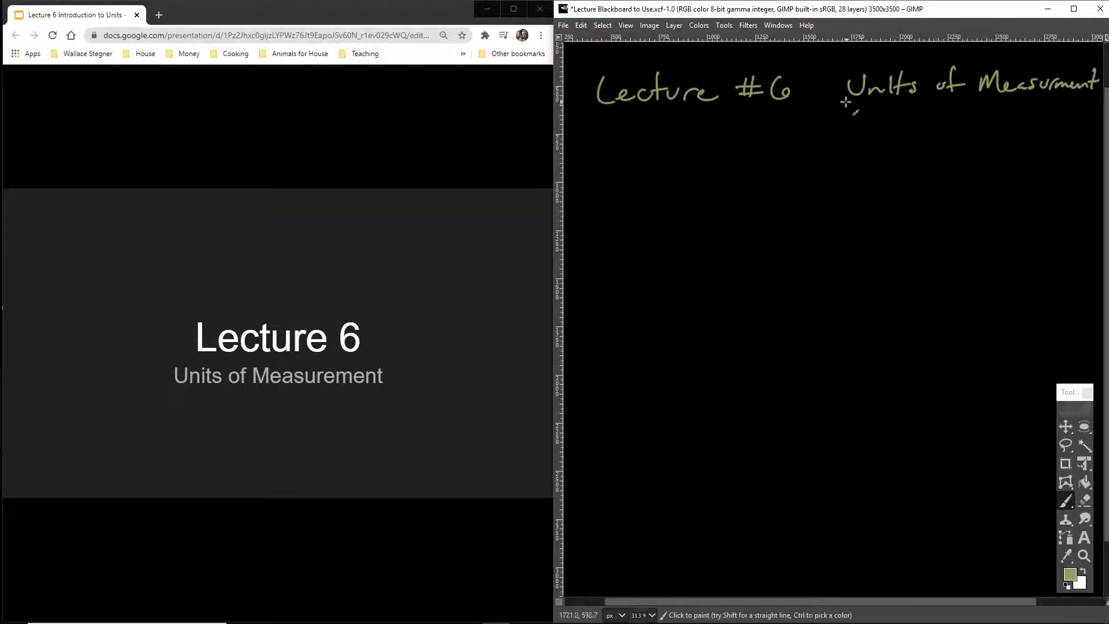
- Underline both heading parts, dot the i in Units, and advance to the next slide
left_click_drag(847, 103, 1082, 103)
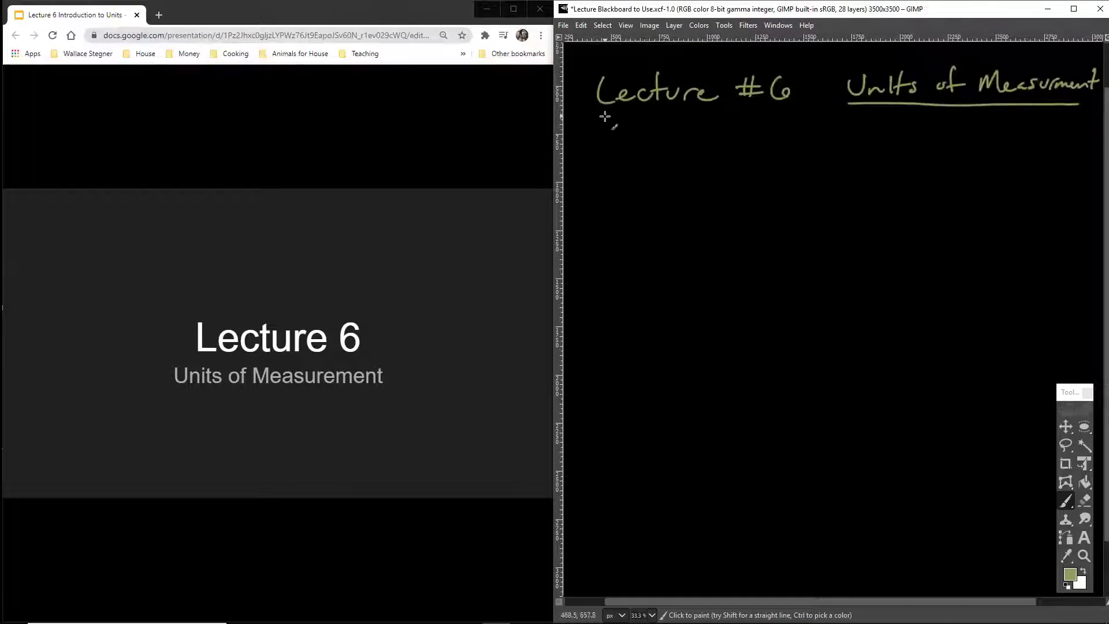
left_click_drag(606, 116, 783, 108)
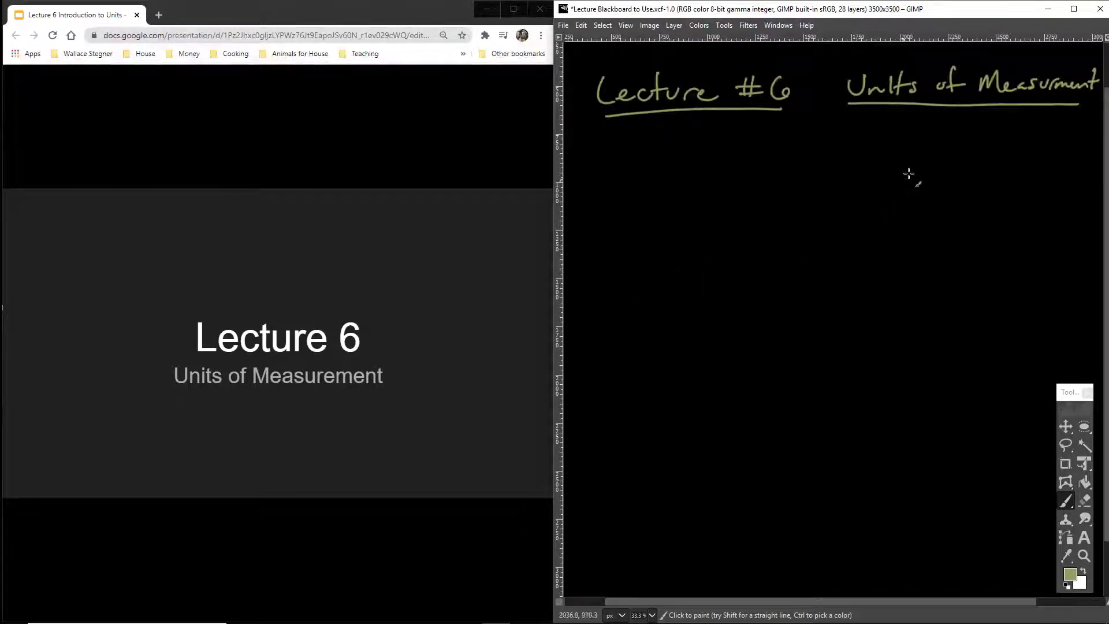
left_click(885, 74)
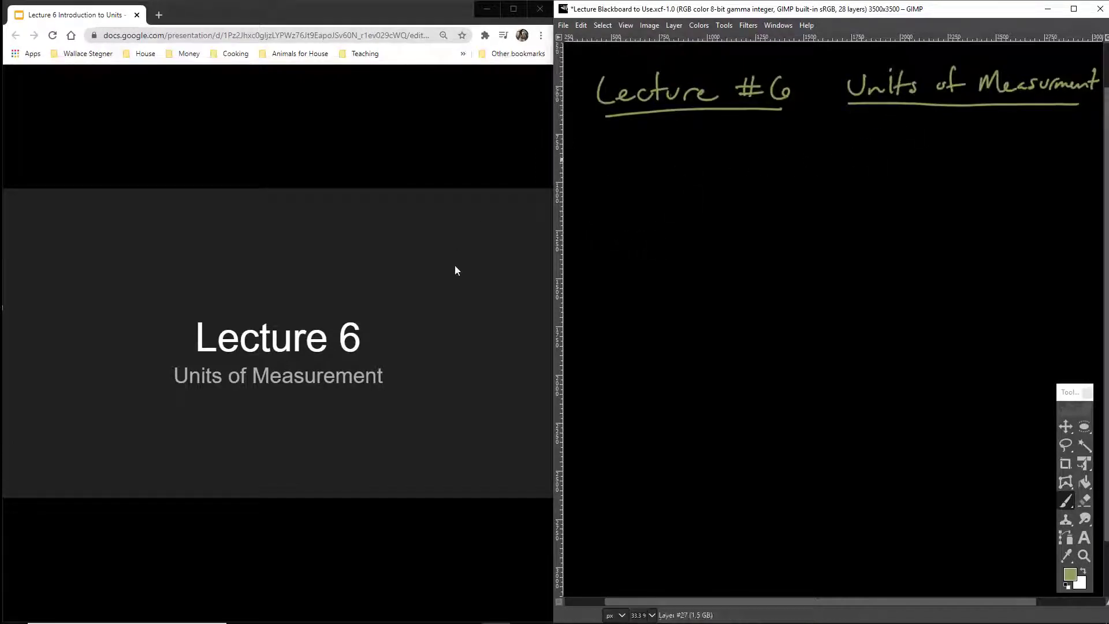
left_click(492, 275)
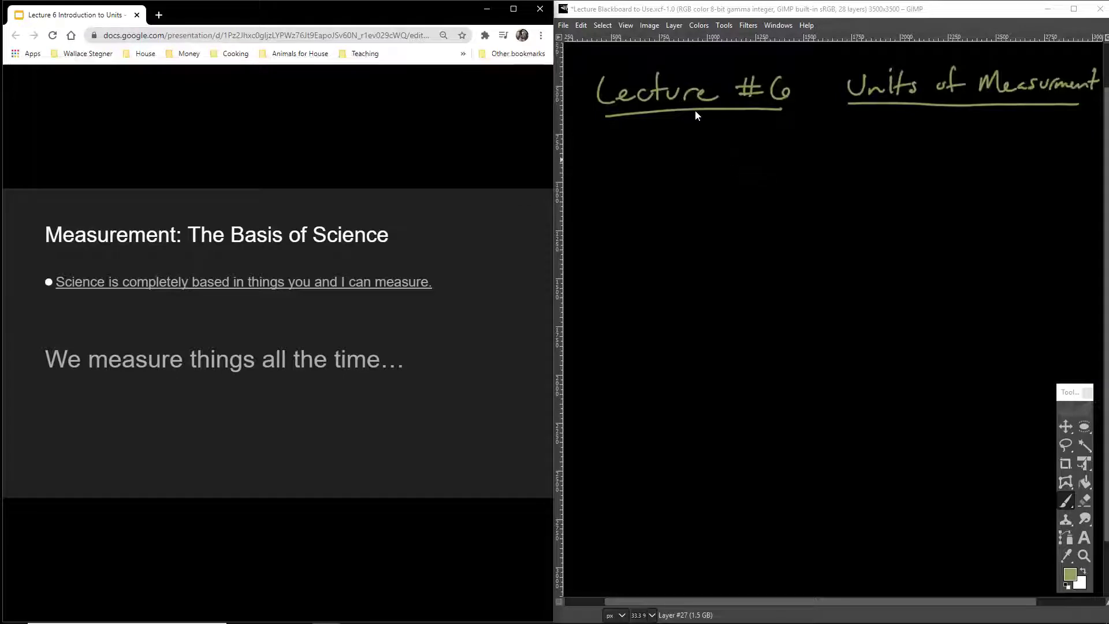
left_click(746, 13)
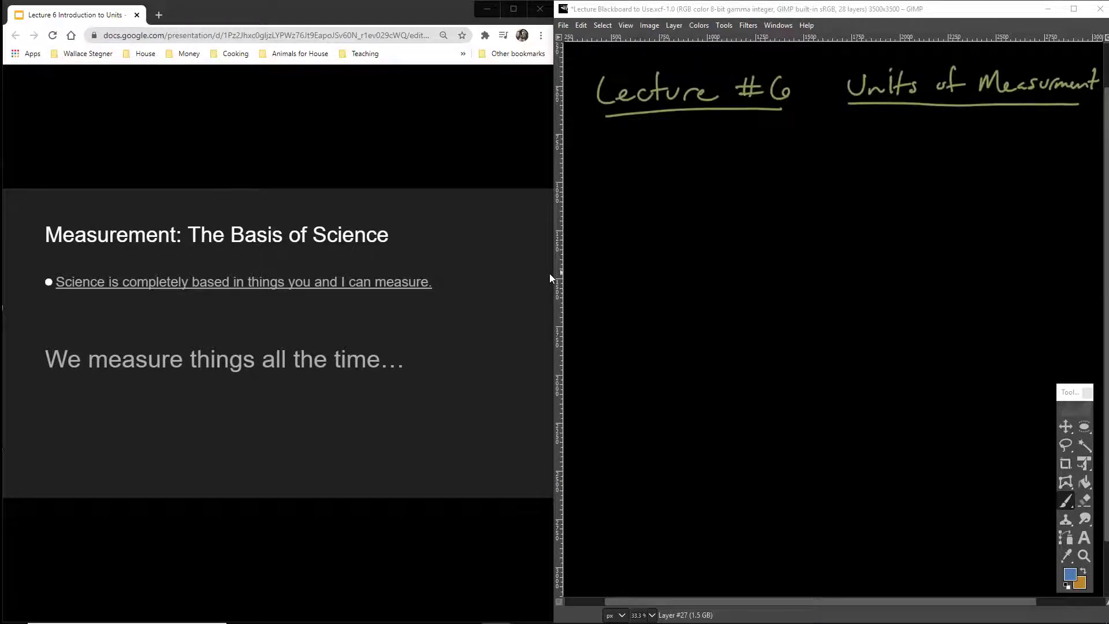
- Write 'Science is based' beneath the heading, undoing two stray strokes
left_click(612, 186)
mouse_move(624, 173)
left_mouse_down()
mouse_move(613, 194)
mouse_move(648, 191)
left_mouse_up()
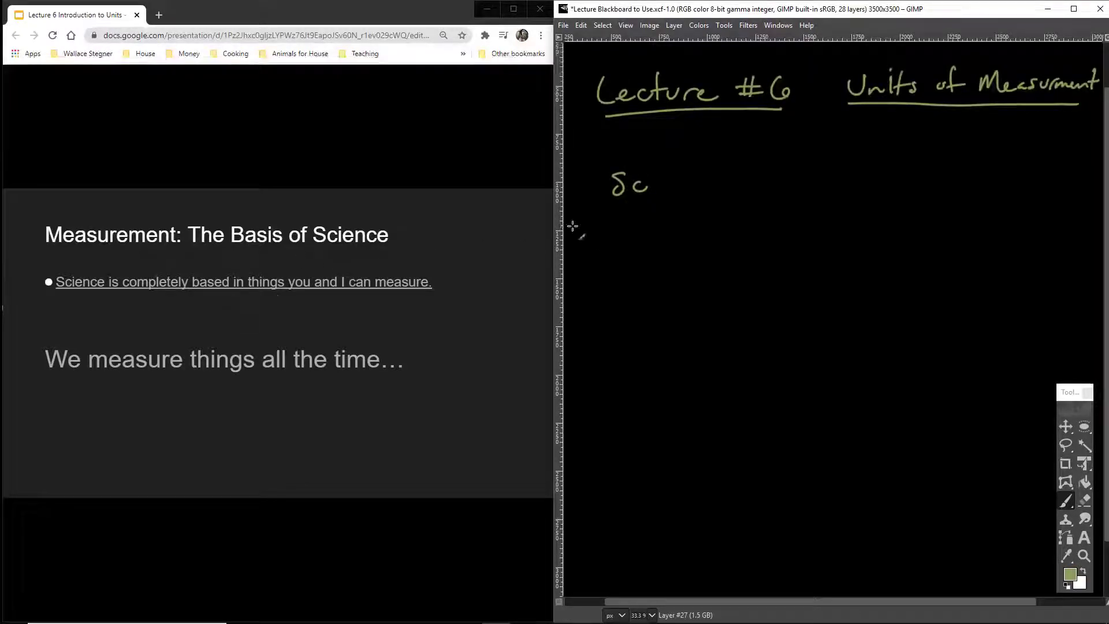
left_click(655, 164)
left_click_drag(654, 175, 656, 190)
mouse_move(680, 194)
left_mouse_down()
mouse_move(668, 185)
mouse_move(712, 179)
mouse_move(686, 190)
mouse_move(716, 189)
left_mouse_up()
key("ctrl+z")
key("ctrl+z")
mouse_move(719, 181)
left_mouse_down()
mouse_move(776, 173)
mouse_move(760, 166)
left_mouse_up()
key("ctrl+z")
mouse_move(766, 171)
left_mouse_down()
mouse_move(769, 184)
mouse_move(818, 180)
left_mouse_up()
mouse_move(807, 157)
left_mouse_down()
mouse_move(806, 168)
mouse_move(848, 181)
left_mouse_up()
mouse_move(863, 168)
left_mouse_down()
mouse_move(852, 182)
mouse_move(953, 180)
left_mouse_up()
- Finish the line with 'in measurement.' and add a bullet dot before Science
mouse_move(647, 226)
left_mouse_down()
mouse_move(662, 214)
mouse_move(673, 226)
left_mouse_up()
left_click_drag(677, 221, 712, 225)
mouse_move(722, 213)
left_mouse_down()
mouse_move(806, 220)
mouse_move(826, 208)
left_mouse_up()
left_click(833, 214)
left_click(589, 187)
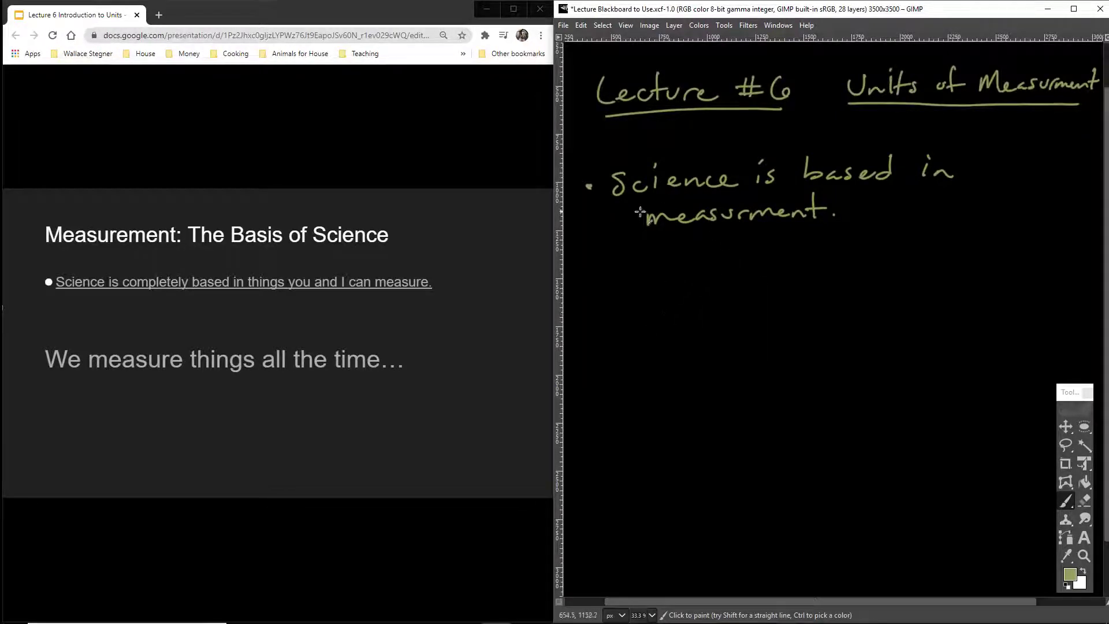
- Draw a box around the bulleted note
mouse_move(620, 153)
left_mouse_down()
mouse_move(969, 151)
mouse_move(960, 228)
left_mouse_up()
mouse_move(600, 158)
left_mouse_down()
mouse_move(606, 230)
mouse_move(755, 239)
mouse_move(964, 230)
left_mouse_up()
left_click_drag(619, 151, 601, 168)
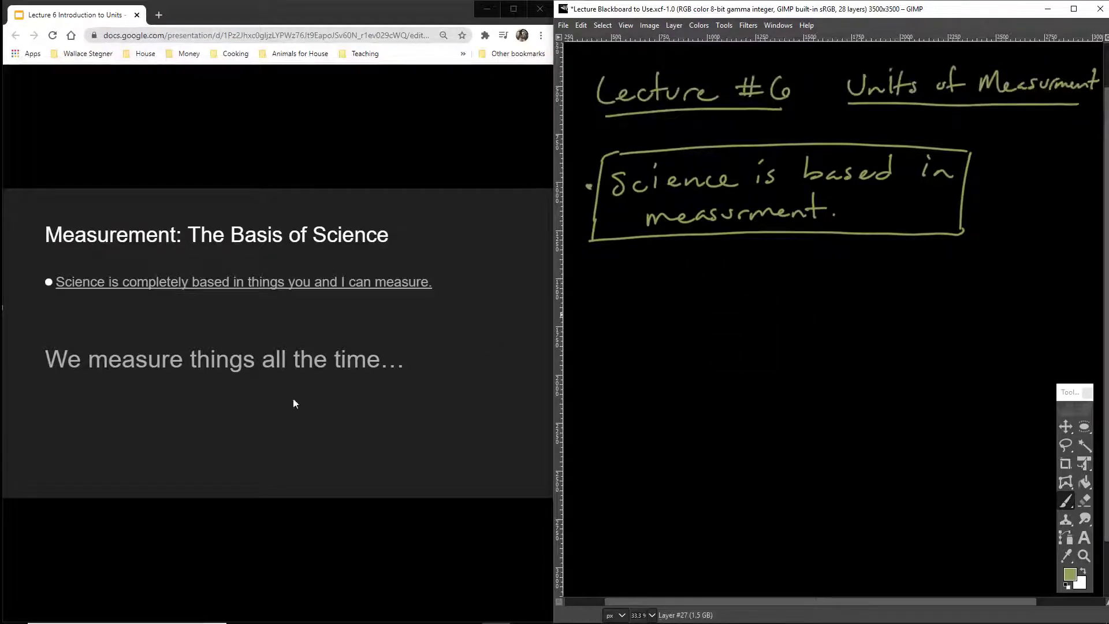
- Advance to the clock slide, swap GIMP's colours, then advance to the ruler slide
left_click(273, 409)
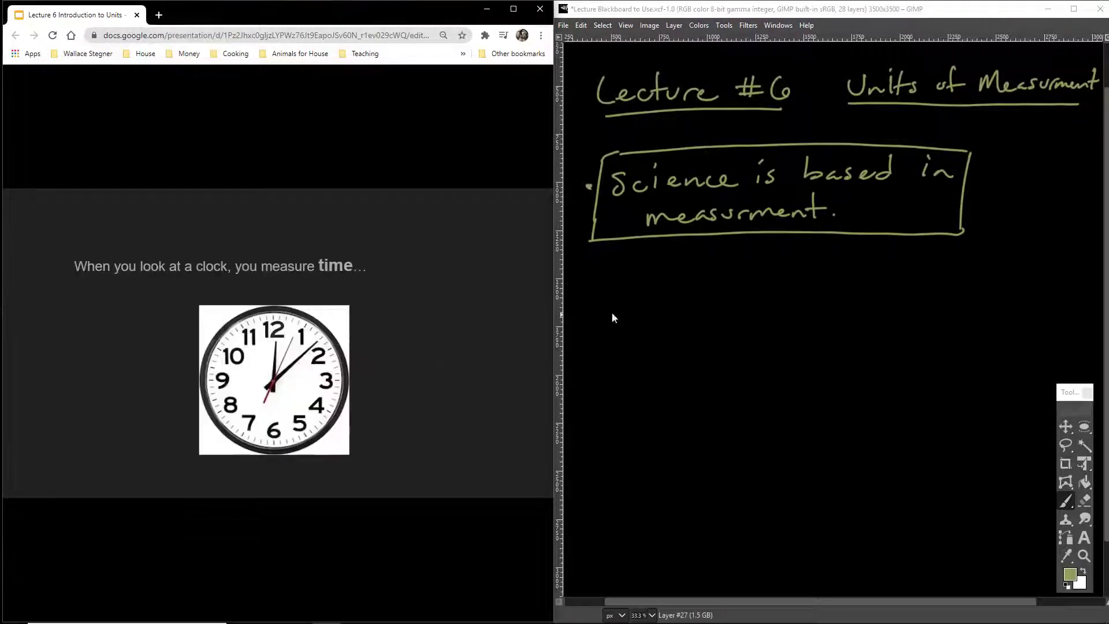
left_click(1084, 575)
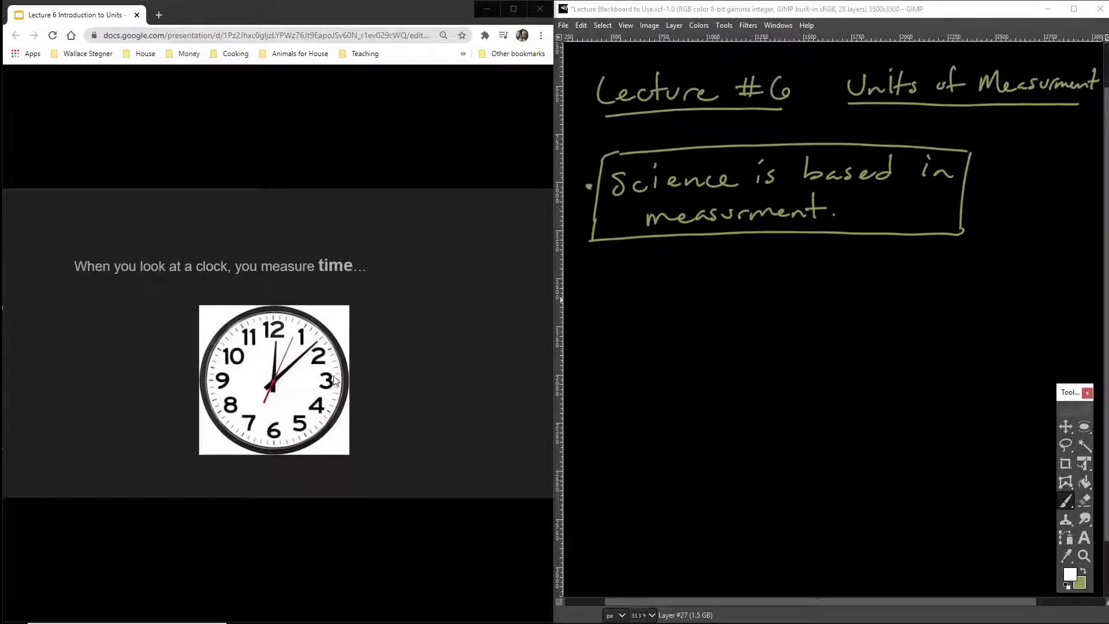
left_click(367, 328)
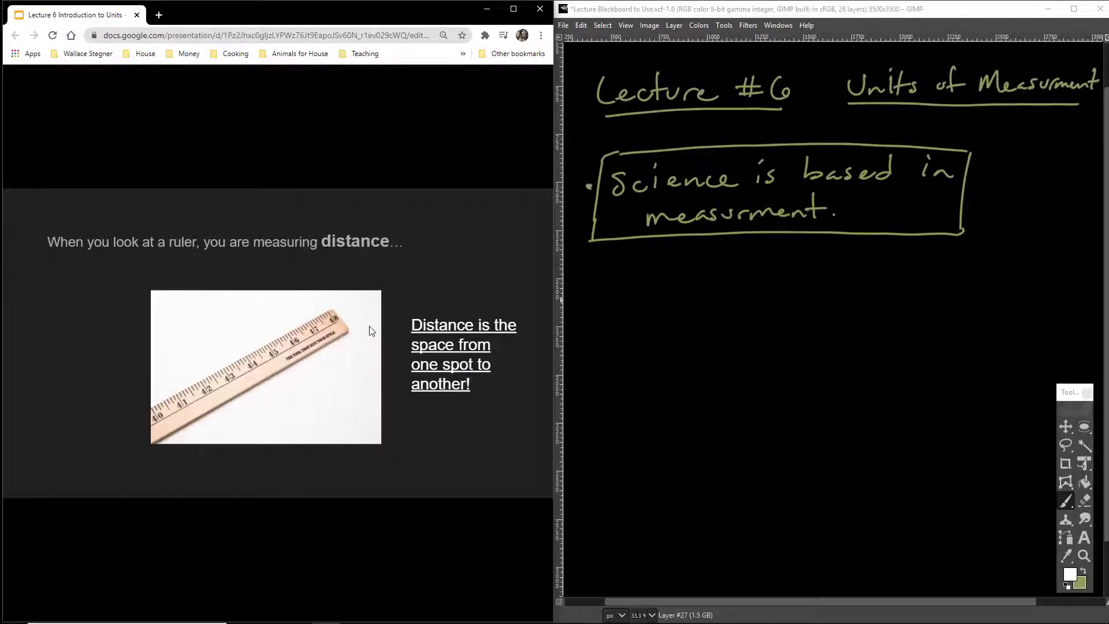
left_click(679, 14)
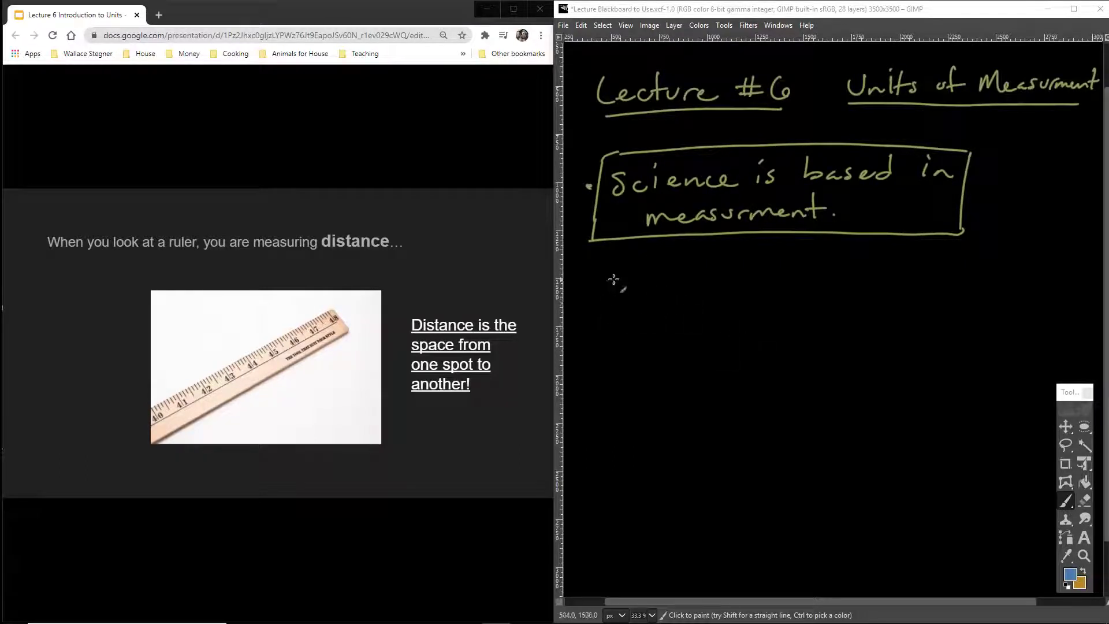
- Switch the brush to blue and write 'Distance:' underlined, with '(length)' below
left_click(1069, 573)
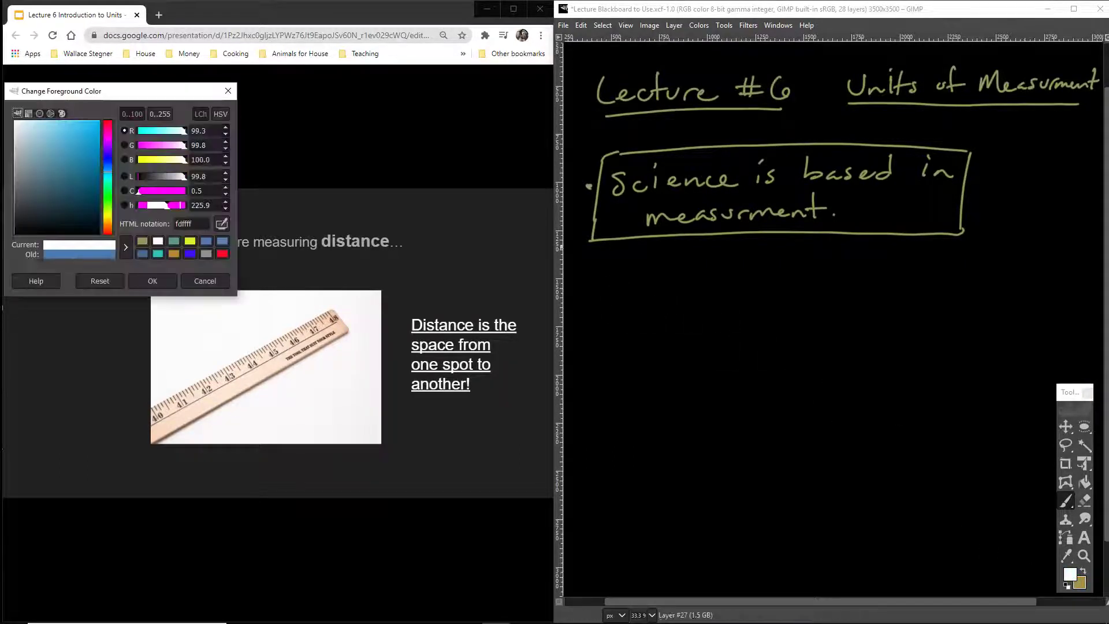
left_click(111, 151)
left_click(151, 282)
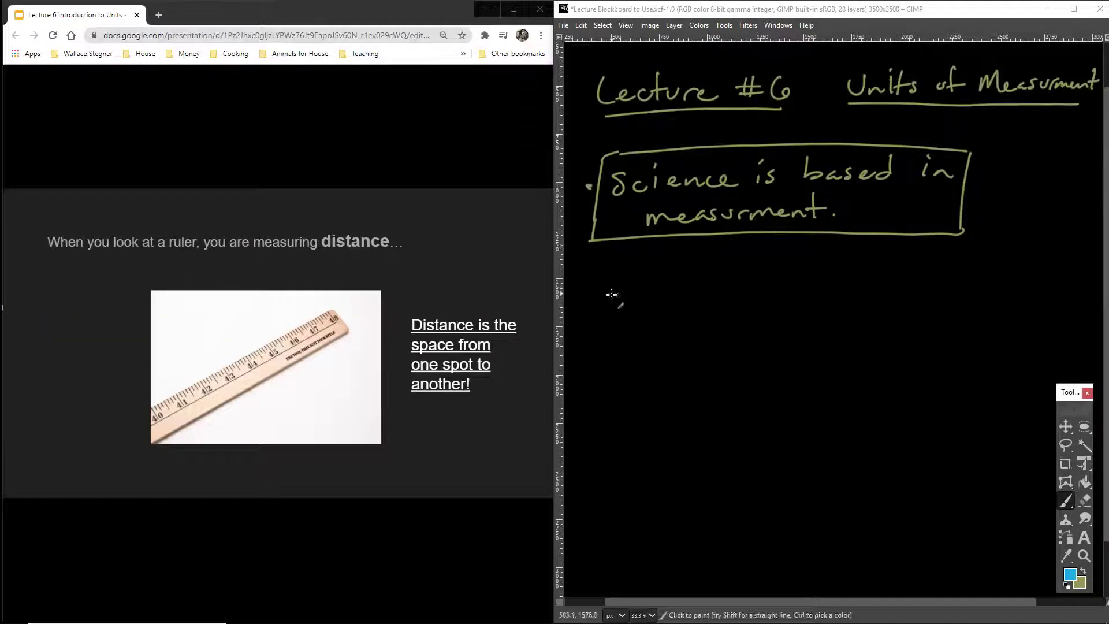
mouse_move(614, 283)
left_mouse_down()
mouse_move(614, 306)
mouse_move(638, 305)
left_mouse_up()
mouse_move(656, 292)
left_mouse_down()
mouse_move(648, 304)
mouse_move(668, 305)
mouse_move(678, 285)
left_mouse_up()
mouse_move(691, 293)
left_mouse_down()
mouse_move(693, 304)
mouse_move(729, 304)
left_mouse_up()
left_click_drag(732, 297, 751, 298)
left_click(765, 284)
left_click(765, 292)
left_click_drag(614, 316, 716, 312)
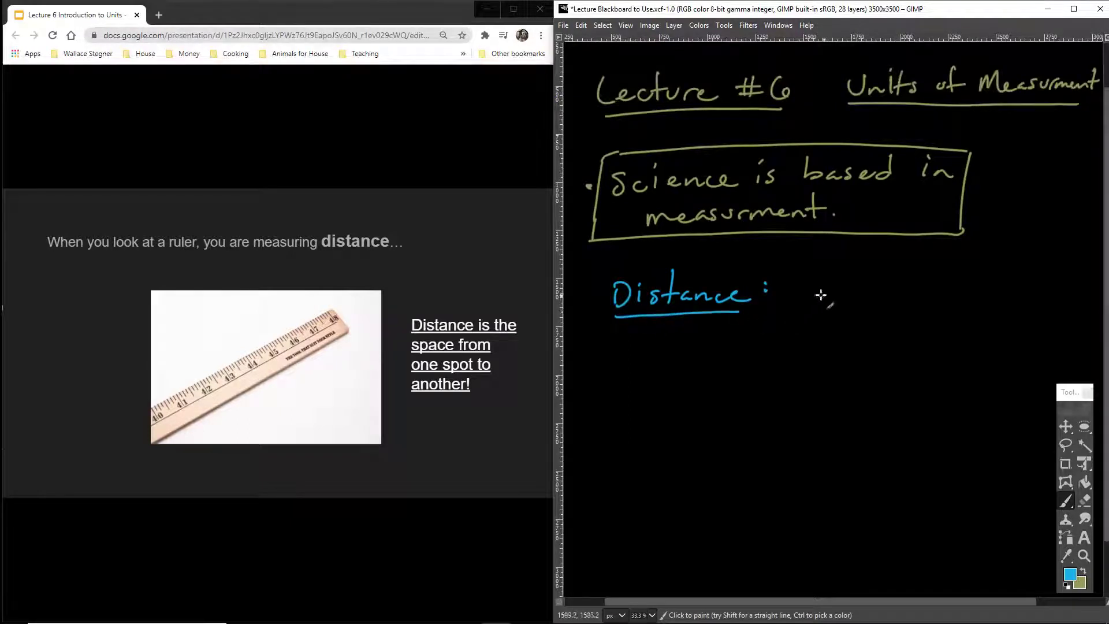
mouse_move(659, 329)
left_mouse_down()
mouse_move(656, 342)
mouse_move(700, 347)
mouse_move(729, 333)
mouse_move(742, 341)
left_mouse_up()
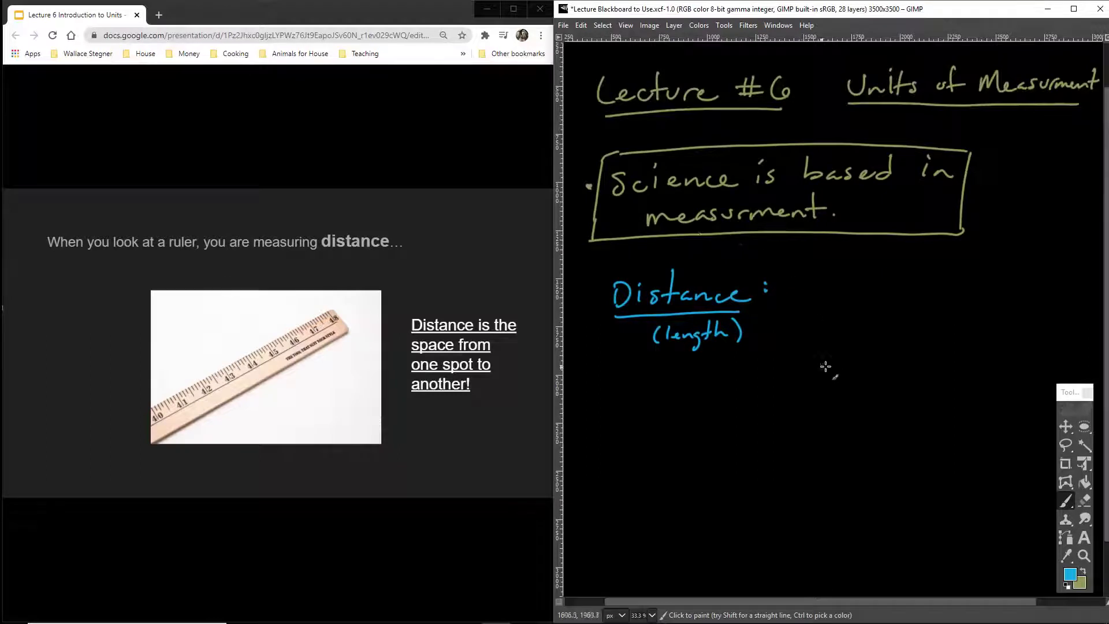
- Write the definition 'space from one spot to another' beside Distance
mouse_move(810, 281)
left_mouse_down()
mouse_move(800, 295)
mouse_move(1025, 282)
left_mouse_up()
mouse_move(815, 319)
left_mouse_down()
mouse_move(809, 333)
mouse_move(870, 319)
left_mouse_up()
left_click_drag(901, 307, 901, 327)
left_click_drag(892, 317, 1021, 319)
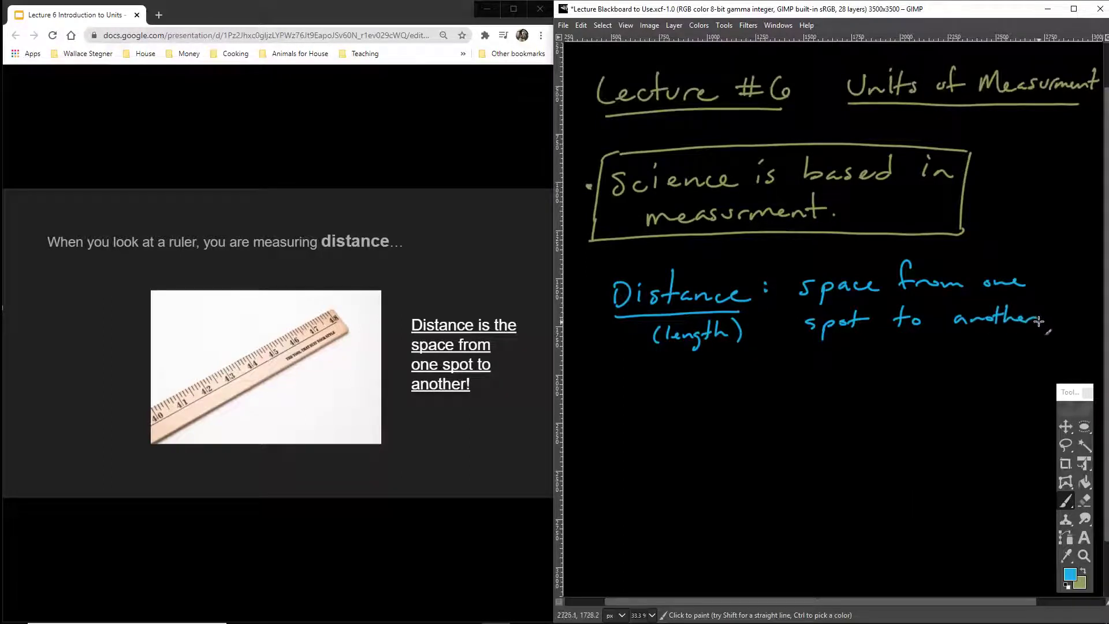
- Sketch a line marked 1 to 2 with a brace labelled 'Distance.', and underline space
left_click_drag(716, 383, 902, 377)
left_click_drag(719, 371, 716, 394)
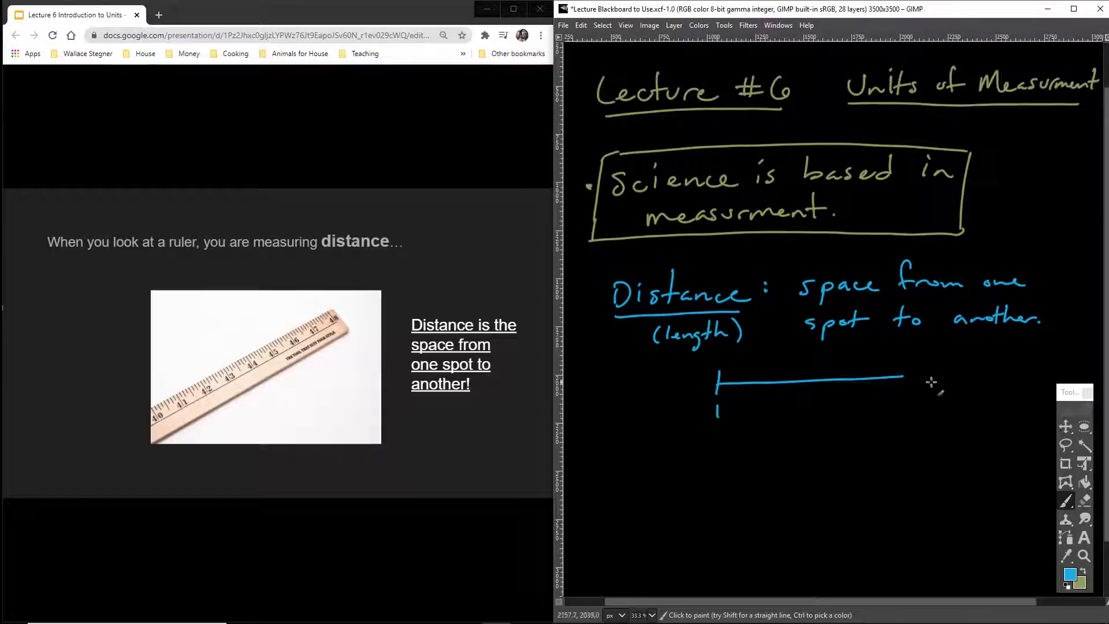
left_click_drag(906, 364, 913, 413)
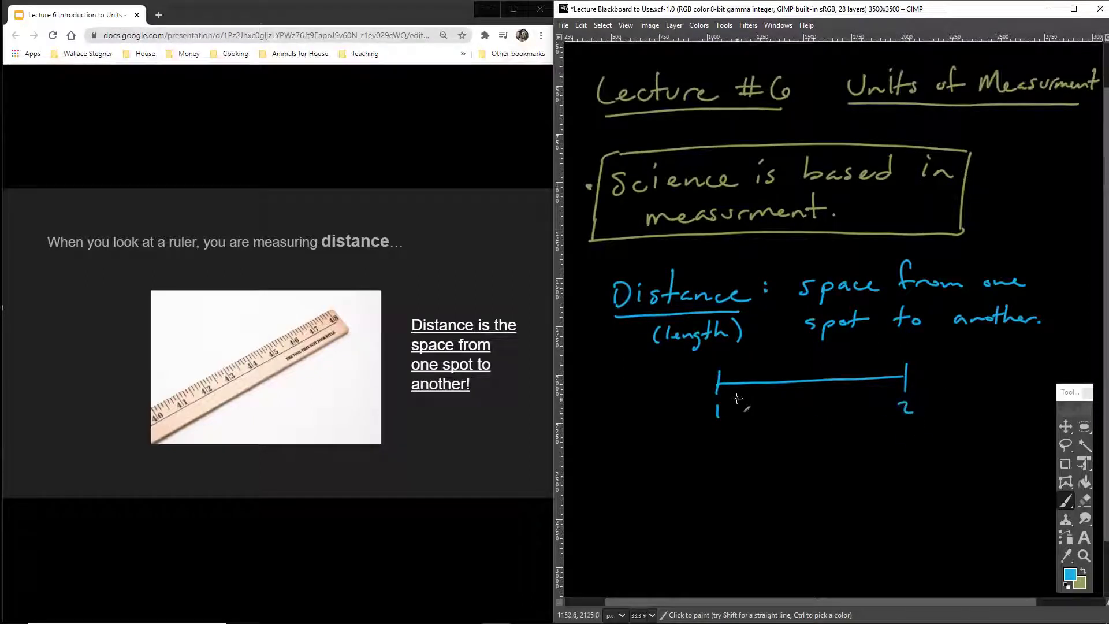
mouse_move(720, 386)
left_mouse_down()
mouse_move(792, 408)
mouse_move(903, 380)
left_mouse_up()
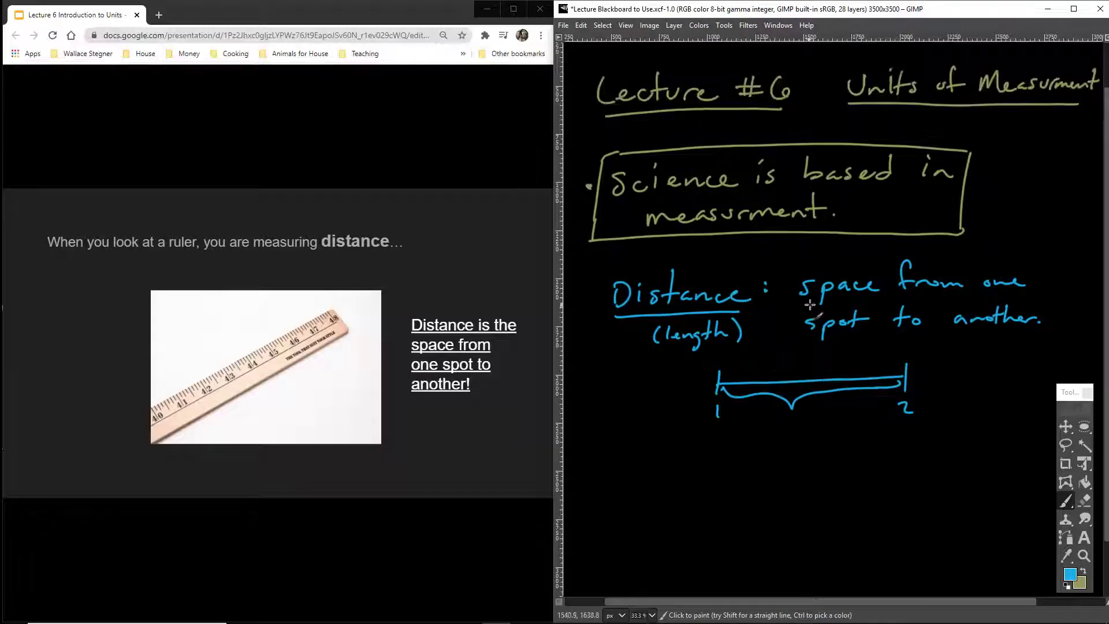
mouse_move(803, 304)
left_mouse_down()
mouse_move(872, 302)
mouse_move(790, 345)
left_mouse_up()
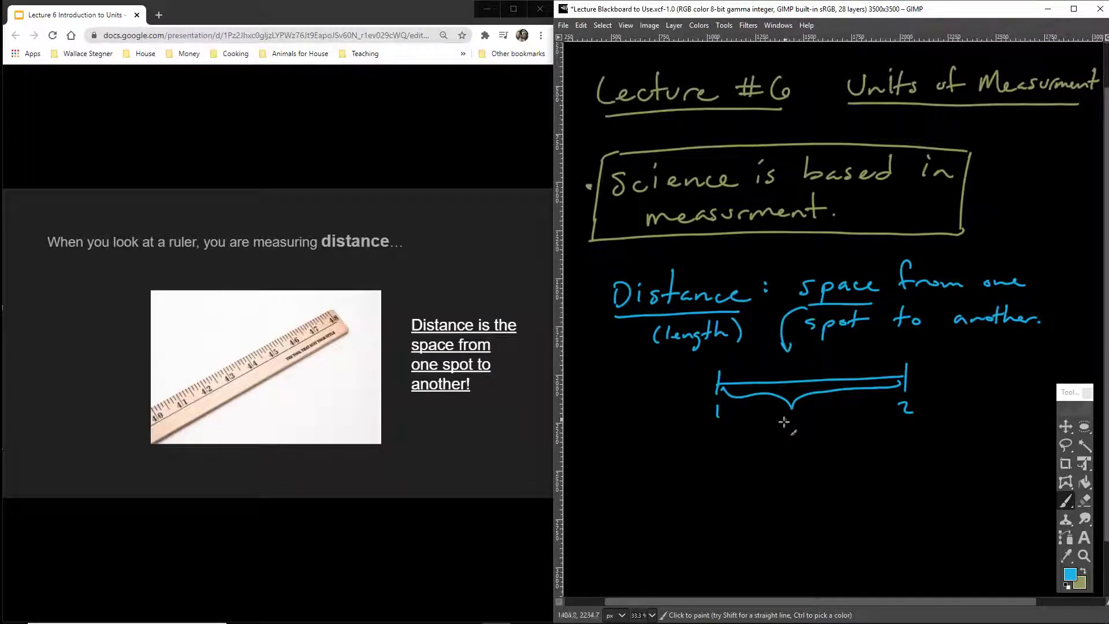
mouse_move(767, 430)
left_mouse_down()
mouse_move(792, 415)
mouse_move(836, 420)
left_mouse_up()
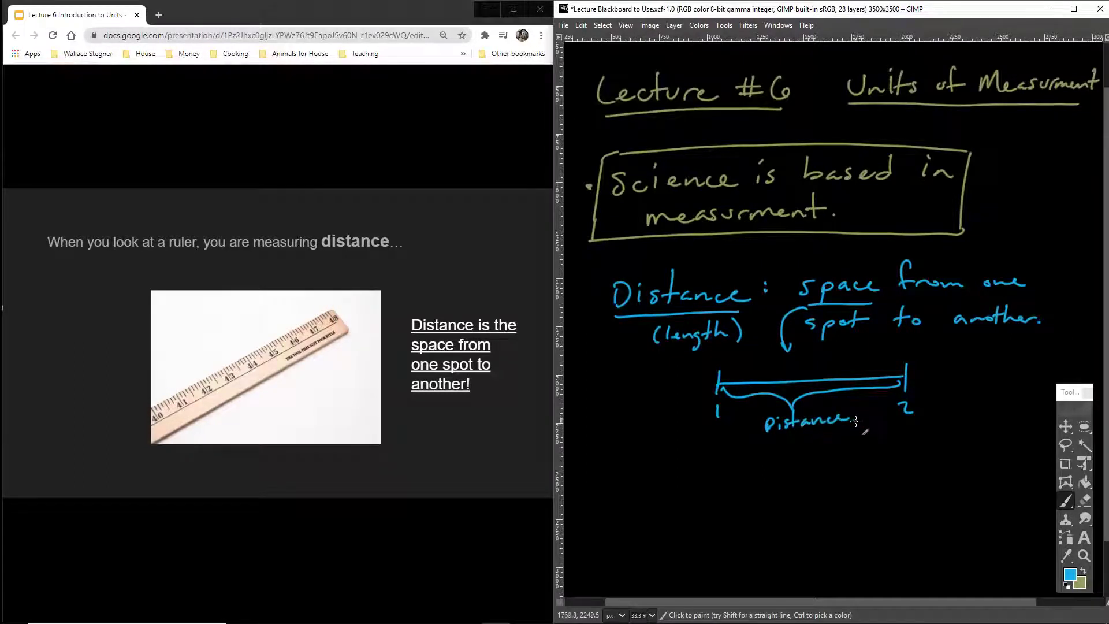
left_click(857, 423)
- List the units inches, feet, yards, miles in parentheses, then advance to the mass slide
left_click_drag(950, 349, 951, 391)
mouse_move(958, 347)
left_mouse_down()
mouse_move(959, 361)
mouse_move(1008, 360)
left_mouse_up()
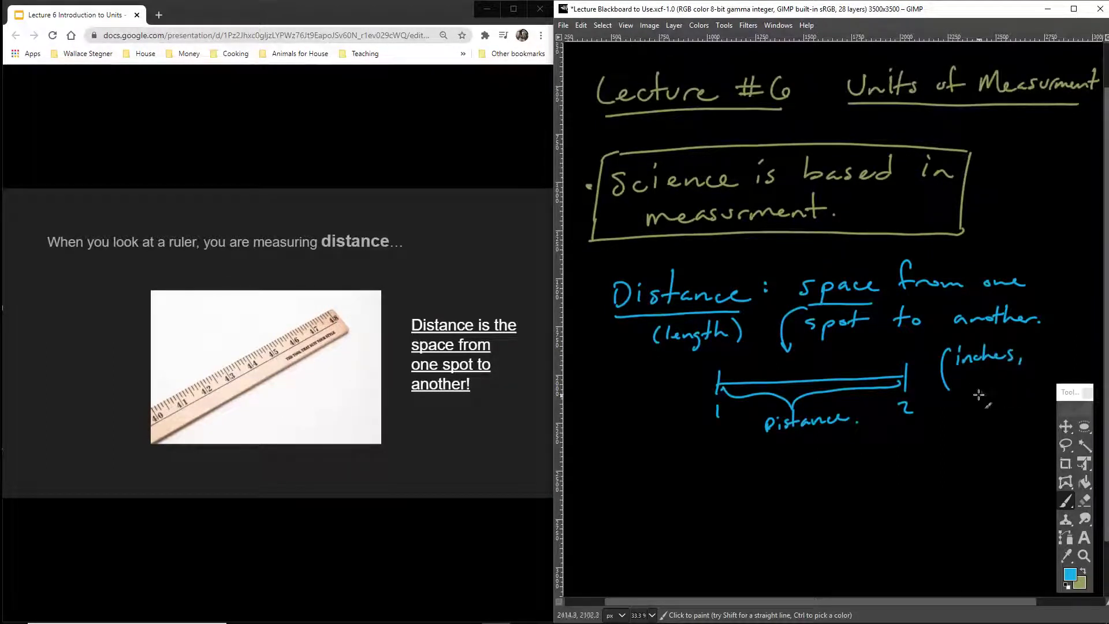
mouse_move(976, 392)
left_mouse_down()
mouse_move(971, 384)
mouse_move(1020, 378)
mouse_move(971, 404)
mouse_move(979, 413)
mouse_move(1007, 400)
mouse_move(1024, 414)
left_mouse_up()
mouse_move(957, 442)
left_mouse_down()
mouse_move(975, 451)
mouse_move(1010, 429)
mouse_move(1019, 436)
left_mouse_up()
left_click_drag(1034, 346, 1040, 386)
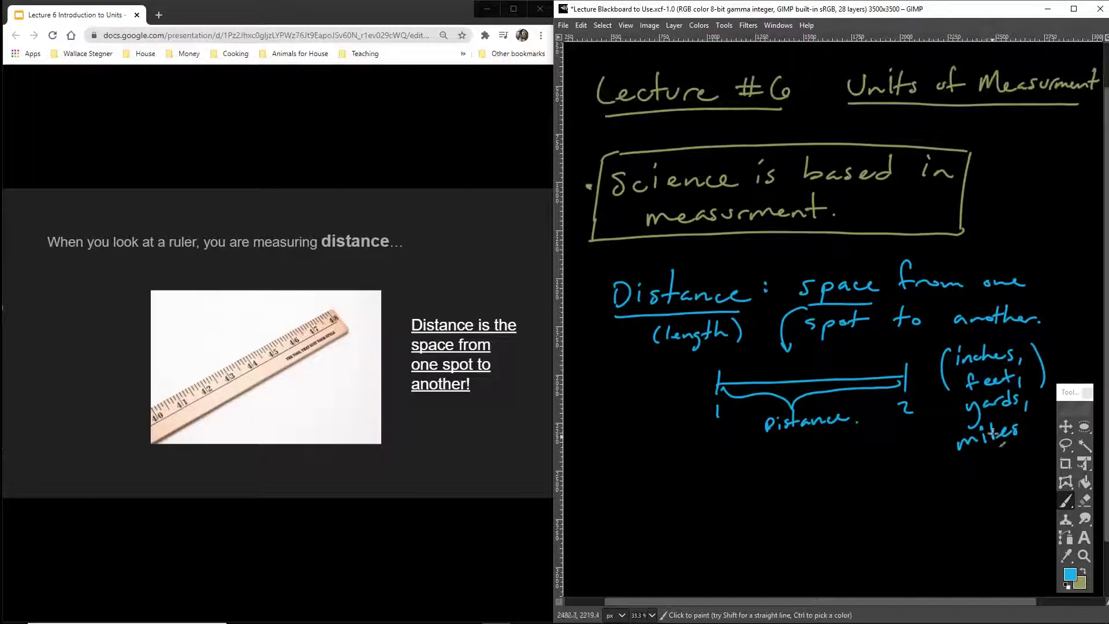
left_click(527, 438)
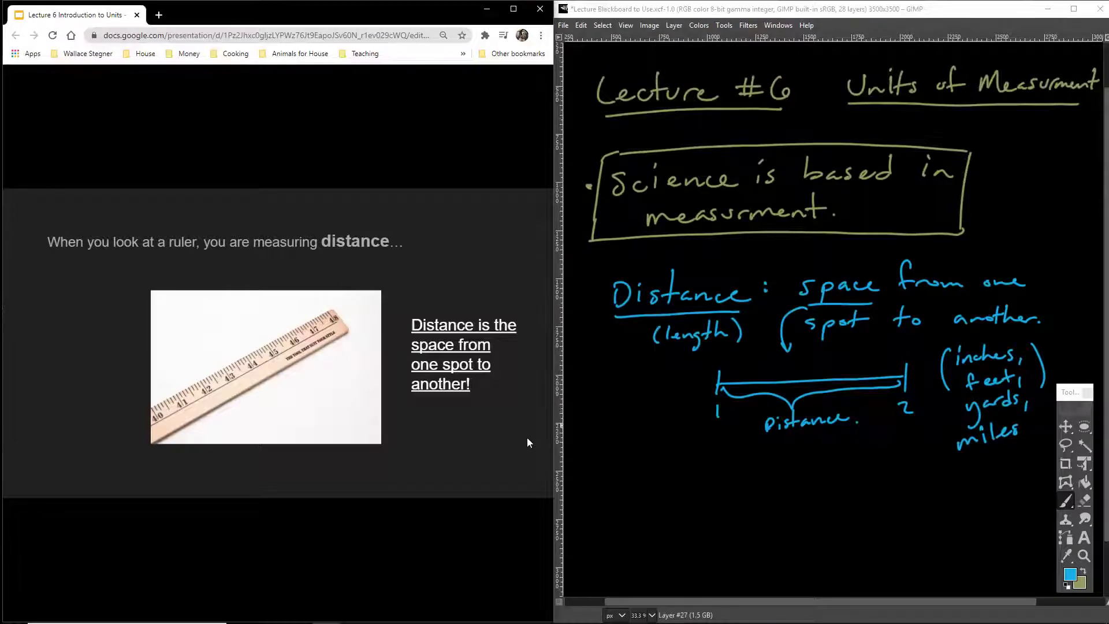
- Set GIMP's foreground colour to a green chalk colour
left_click(1070, 574)
left_click(107, 202)
left_click(142, 281)
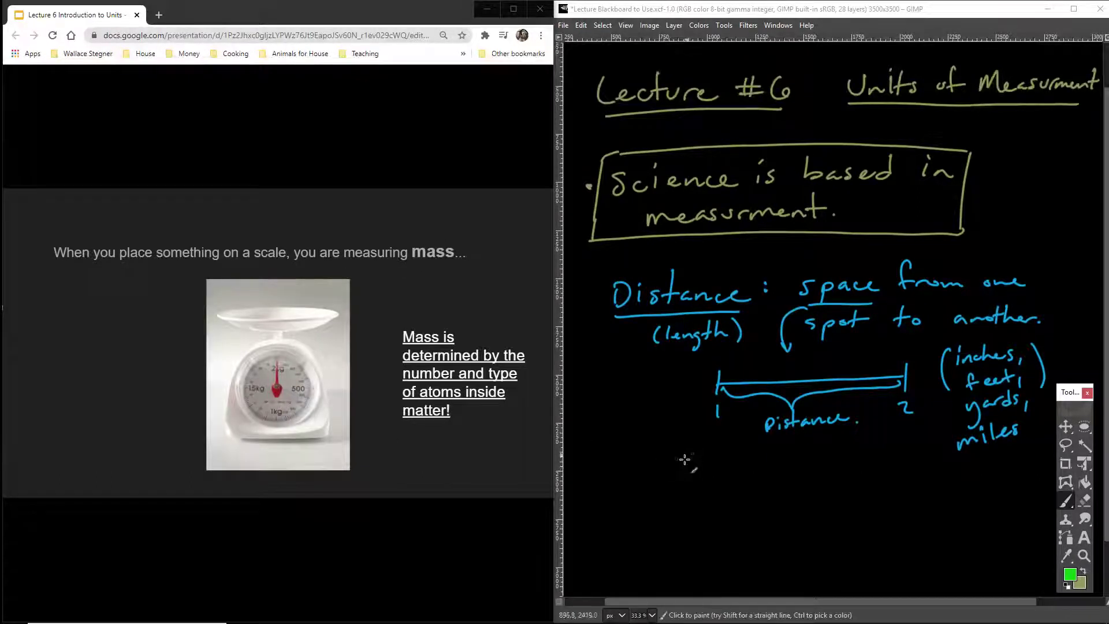
- Write 'Mass: determined by the #' in green, underlining Mass
left_click_drag(604, 494, 659, 491)
left_click_drag(671, 474, 669, 491)
left_click_drag(600, 509, 671, 502)
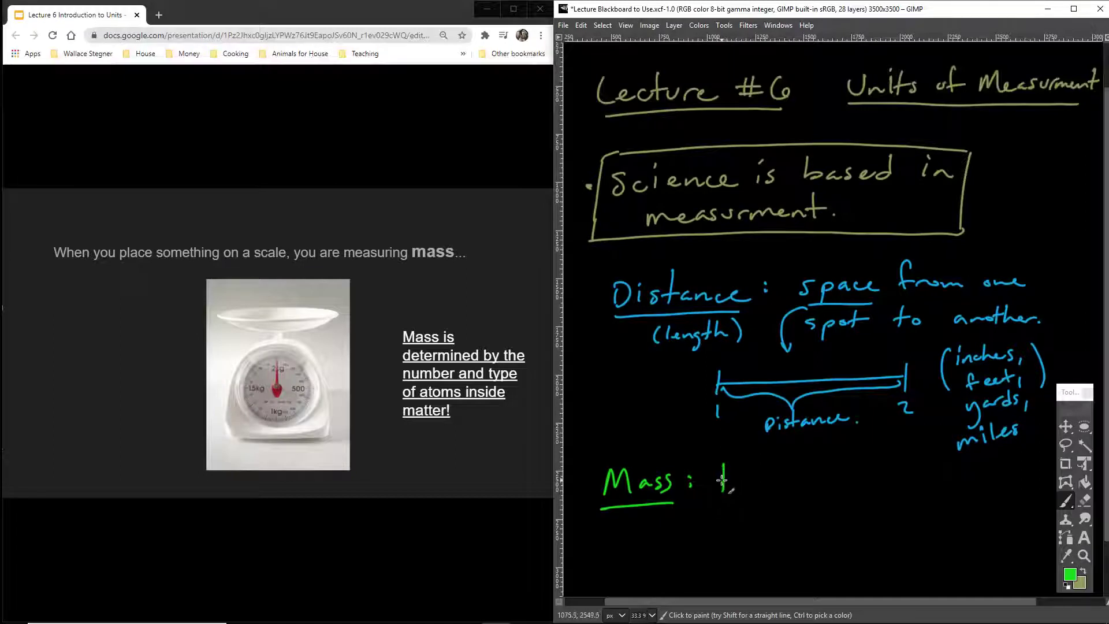
mouse_move(722, 481)
left_mouse_down()
mouse_move(715, 492)
mouse_move(744, 494)
left_mouse_up()
mouse_move(735, 480)
left_mouse_down()
mouse_move(899, 491)
mouse_move(882, 507)
left_mouse_up()
mouse_move(933, 468)
left_mouse_down()
mouse_move(936, 487)
mouse_move(943, 473)
left_mouse_up()
mouse_move(950, 465)
left_mouse_down()
mouse_move(959, 484)
mouse_move(1010, 479)
left_mouse_up()
left_click_drag(994, 467, 1017, 475)
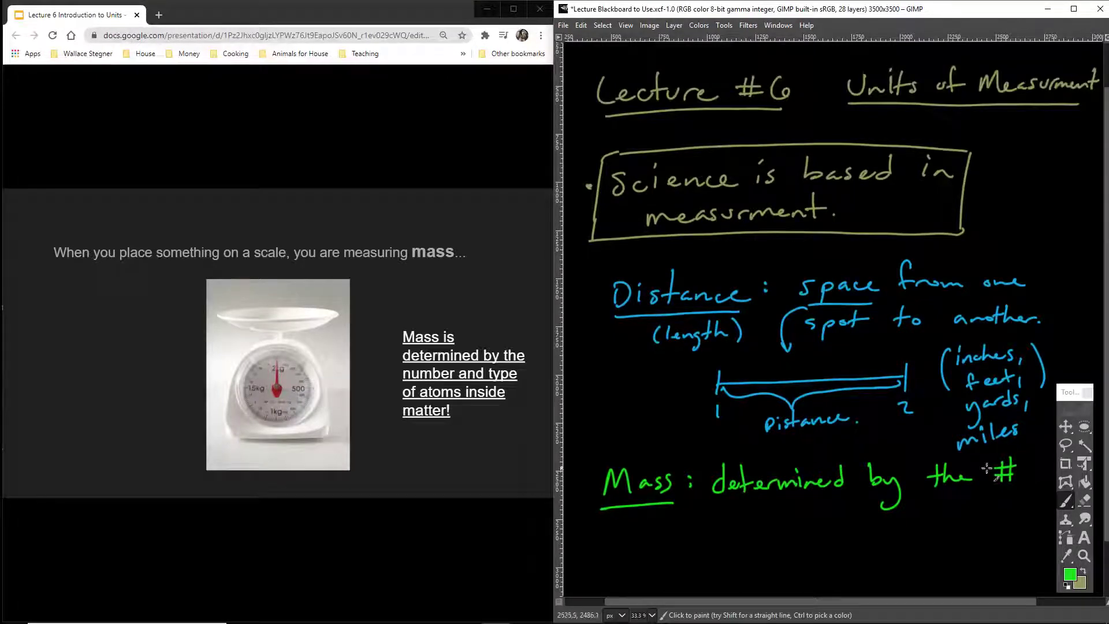
- After undoing two false starts, write '& type of atoms inside' on the next line
left_click_drag(842, 542, 921, 524)
key("ctrl+z")
key("ctrl+z")
key("ctrl+z")
mouse_move(904, 531)
left_mouse_down()
mouse_move(922, 530)
mouse_move(916, 543)
mouse_move(927, 522)
left_mouse_up()
key("ctrl+z")
key("ctrl+z")
key("ctrl+z")
key("ctrl+z")
key("ctrl+z")
key("ctrl+z")
key("ctrl+z")
left_click_drag(615, 526, 609, 565)
left_click_drag(603, 560, 623, 557)
left_click_drag(656, 520, 659, 546)
mouse_move(647, 539)
left_mouse_down()
mouse_move(670, 535)
mouse_move(673, 564)
mouse_move(701, 536)
mouse_move(750, 528)
left_mouse_up()
left_click_drag(763, 507, 758, 538)
left_click_drag(749, 530, 827, 529)
mouse_move(816, 516)
left_mouse_down()
mouse_move(914, 526)
mouse_move(914, 509)
mouse_move(942, 523)
left_mouse_up()
left_click_drag(948, 515, 957, 519)
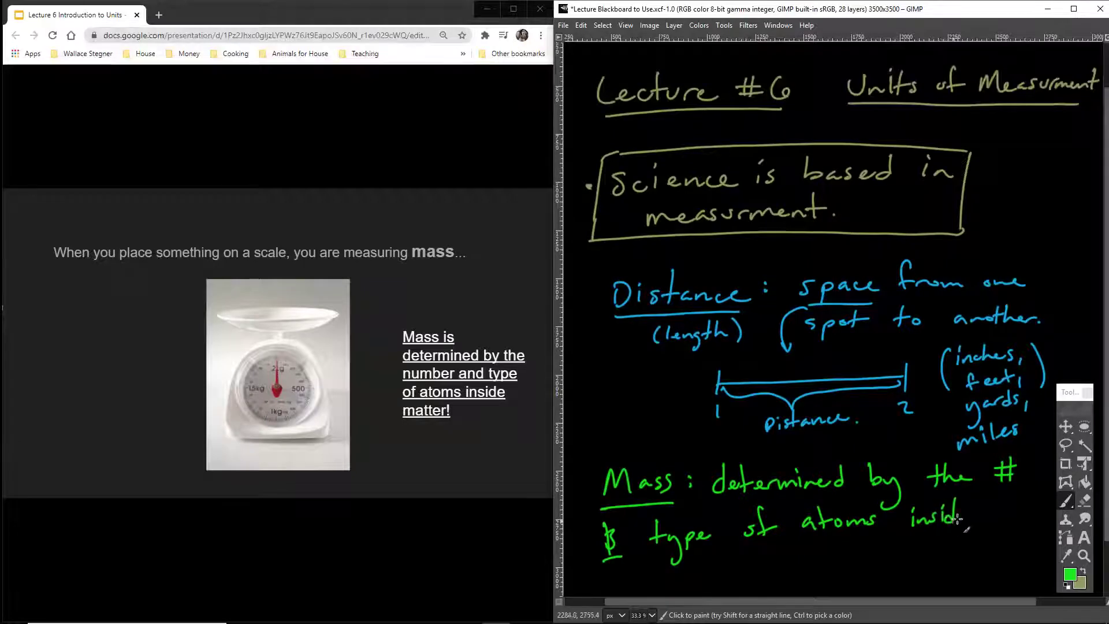
- Write 'matter.' on a new line and advance to the next slide
left_click_drag(749, 573, 789, 573)
mouse_move(795, 547)
left_mouse_down()
mouse_move(795, 572)
mouse_move(804, 556)
mouse_move(809, 572)
left_mouse_up()
left_click_drag(811, 572, 824, 560)
left_click(833, 568)
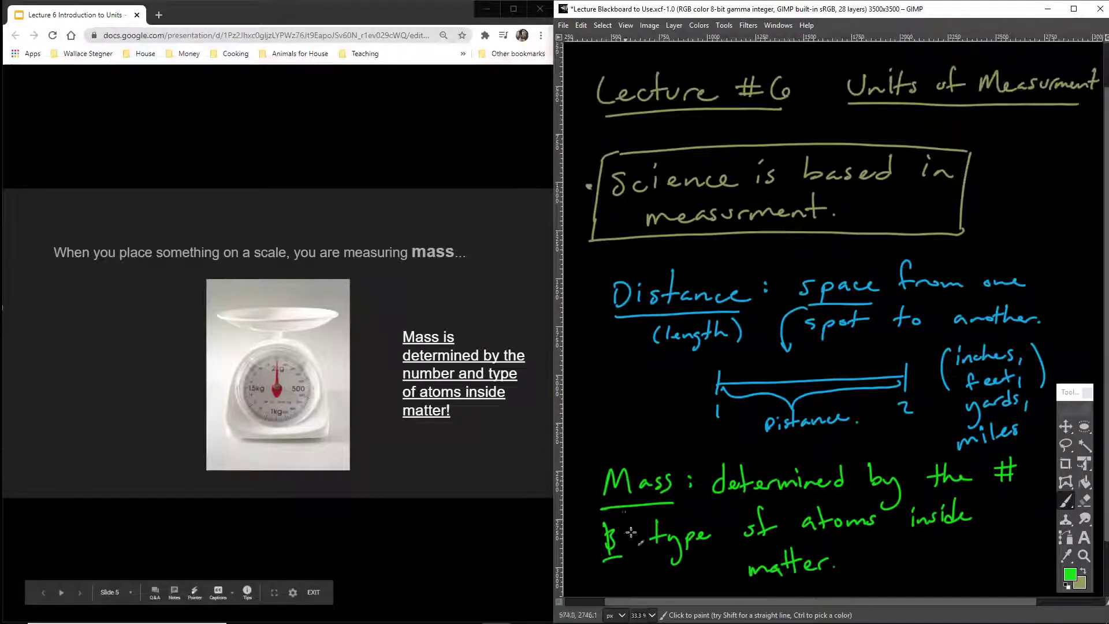
left_click(437, 366)
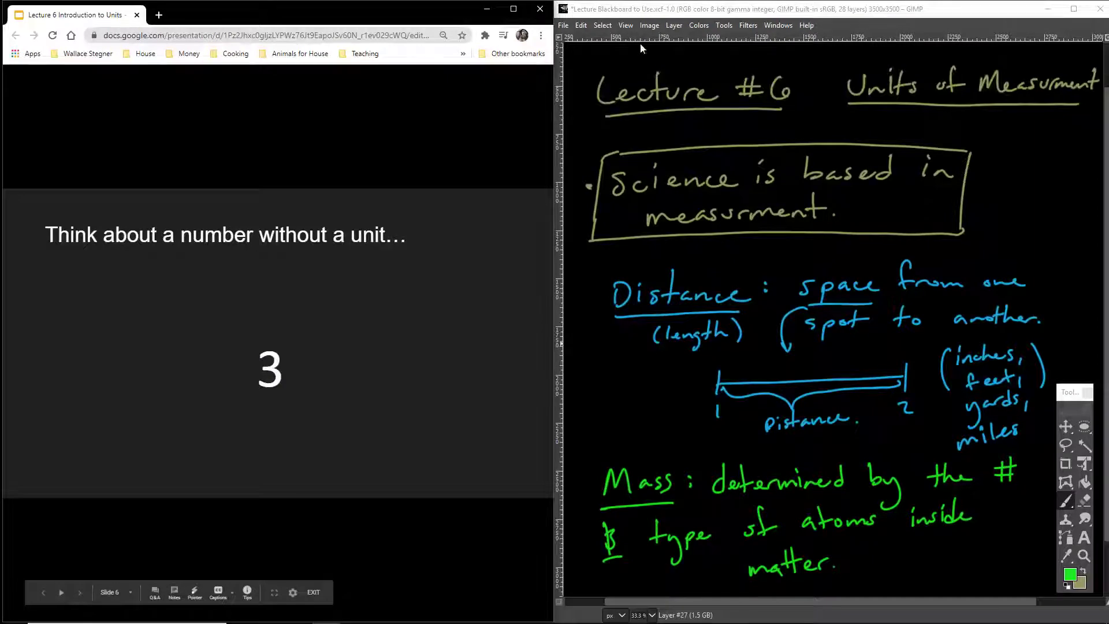
- Delete the notes layer with Layer > Delete Layer and swap the foreground and background colours
left_click(649, 25)
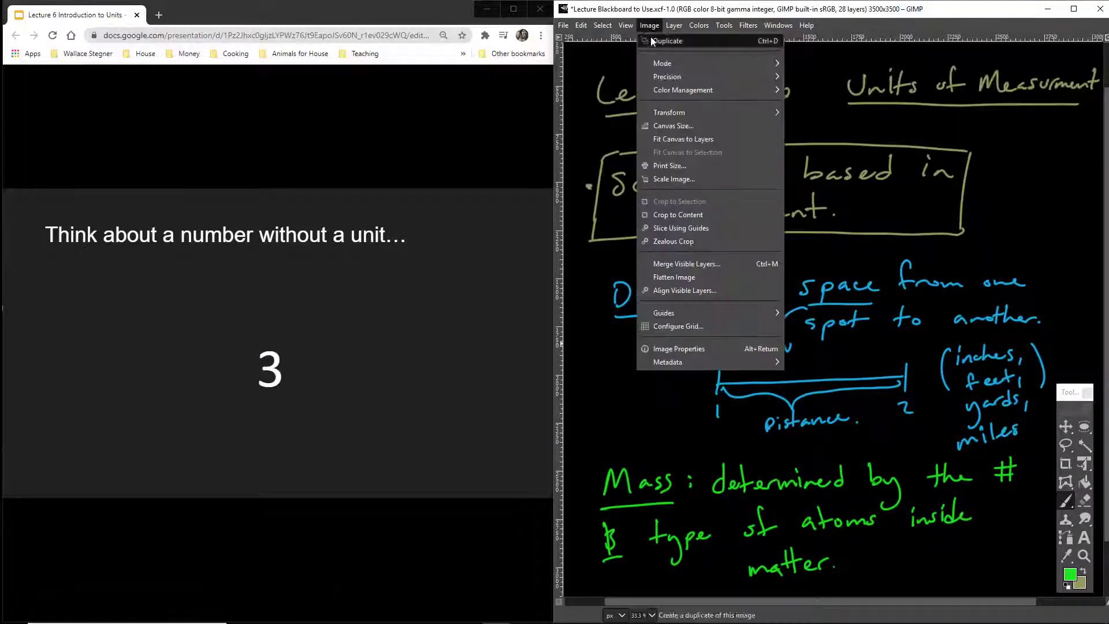
mouse_move(669, 27)
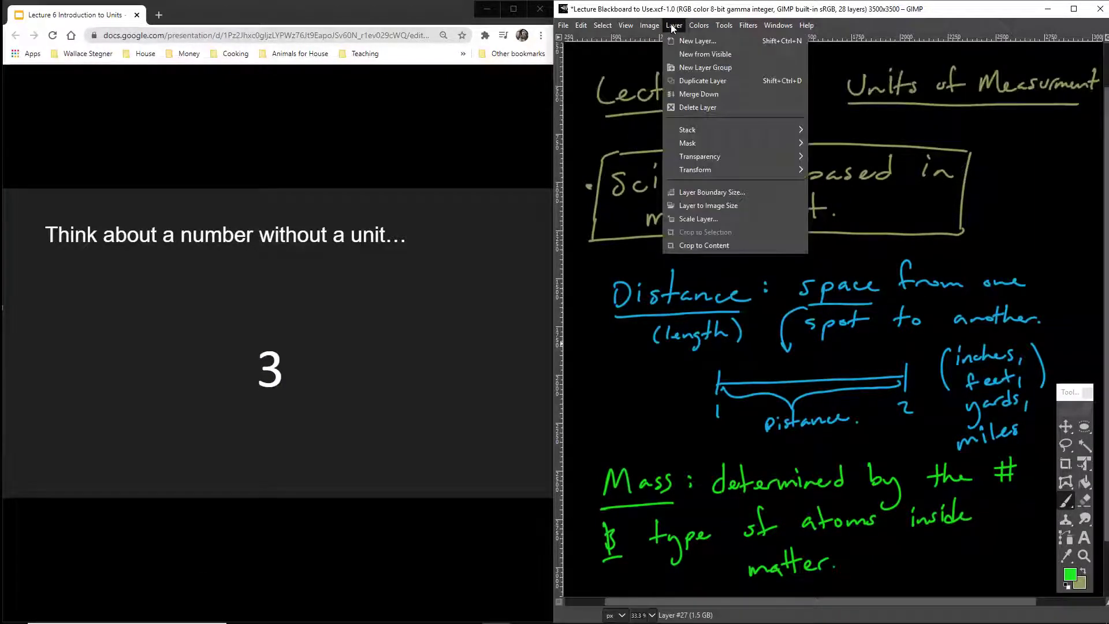
left_click(678, 103)
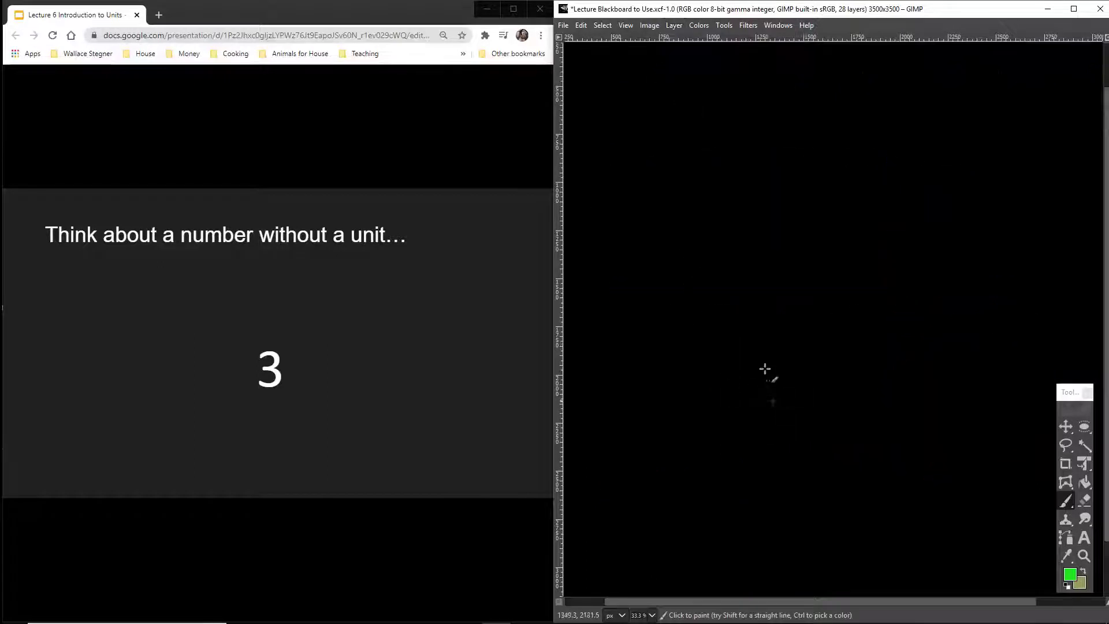
left_click(1083, 573)
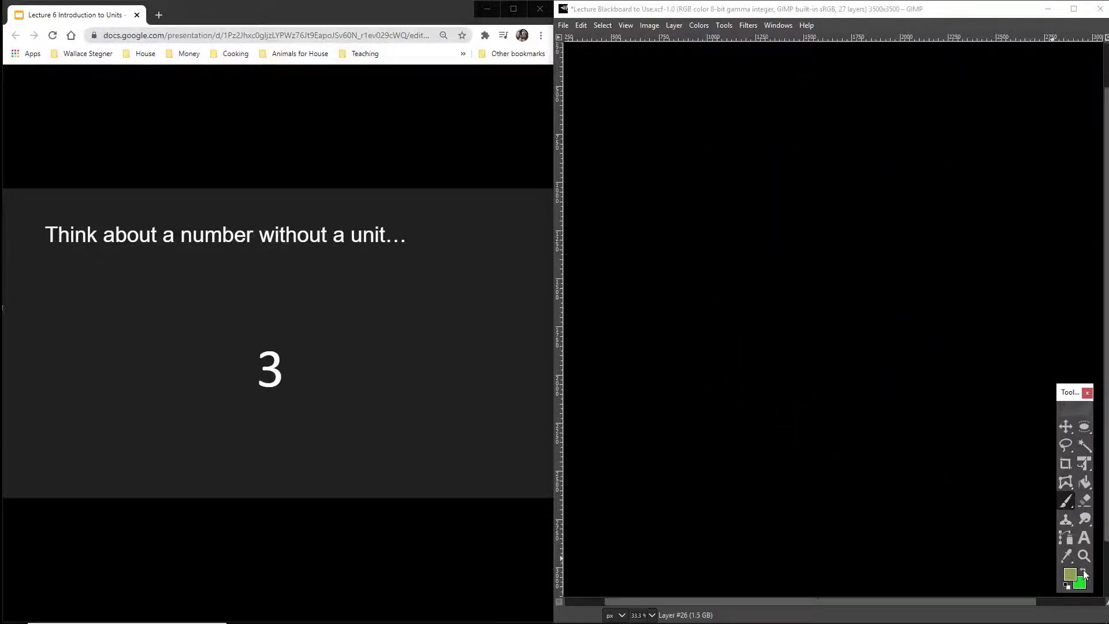
- Set the brush to lavender and write '3....' near the top left
left_click(1069, 574)
left_click(108, 156)
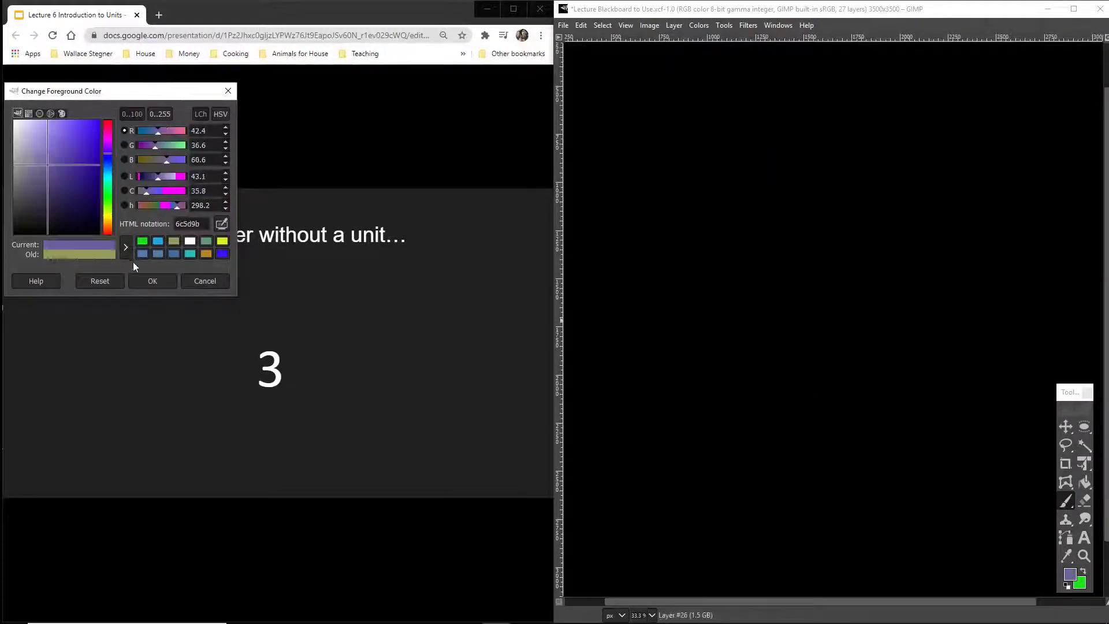
left_click(61, 145)
left_click(152, 279)
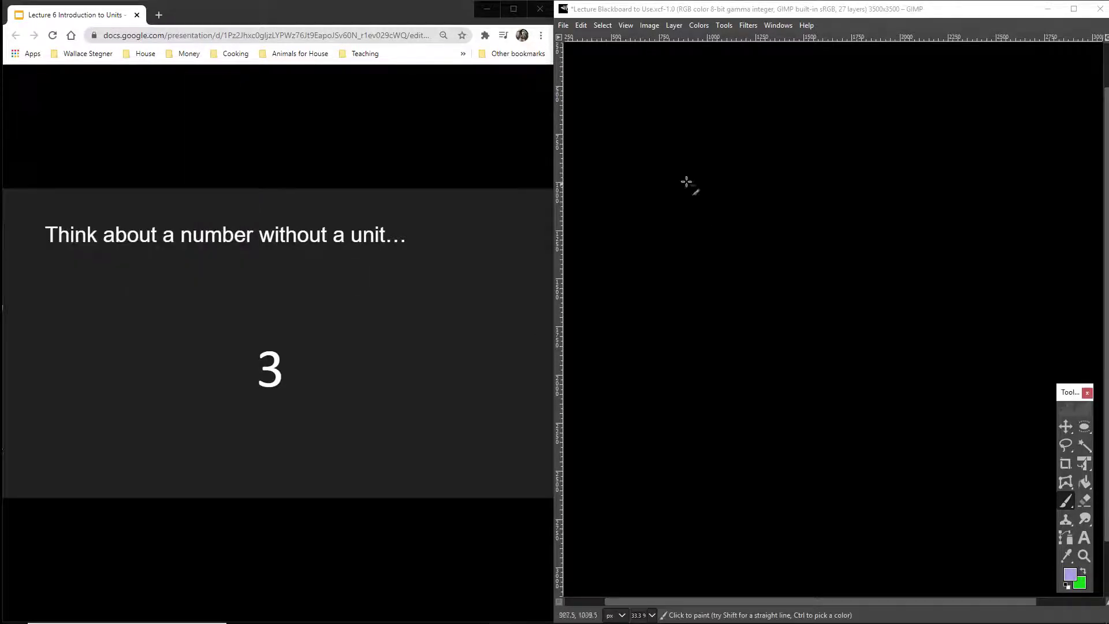
mouse_move(636, 123)
left_mouse_down()
mouse_move(664, 153)
mouse_move(698, 153)
left_mouse_up()
left_click_drag(703, 155, 707, 153)
left_click_drag(712, 155, 717, 153)
left_click_drag(722, 155, 727, 153)
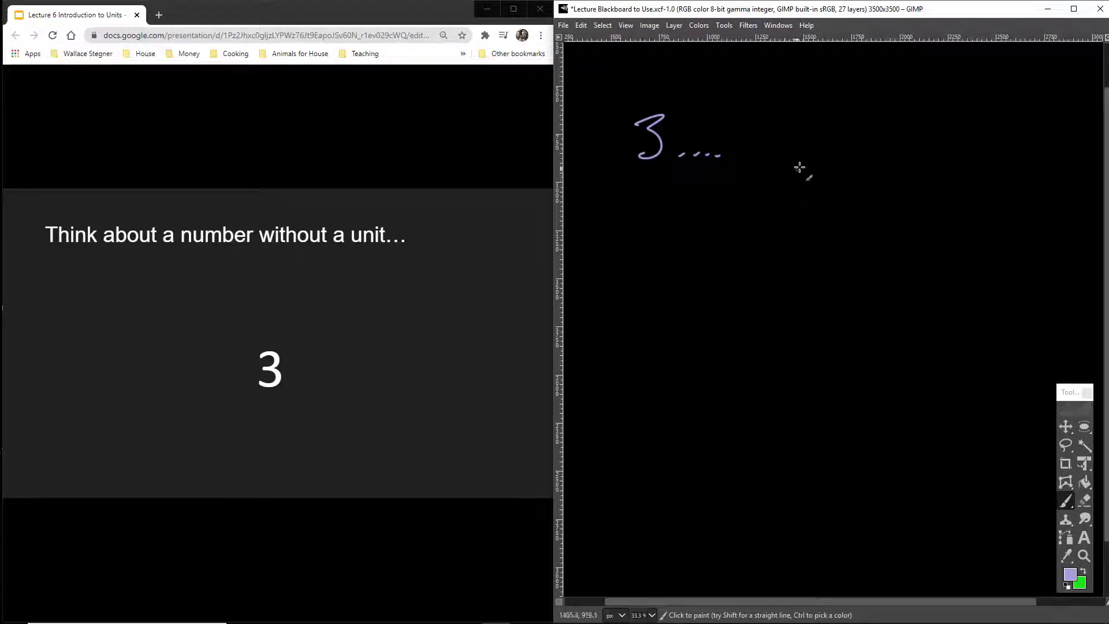
- Draw a stick figure beside a box and a second figure with arrows, then advance the slide
mouse_move(884, 169)
left_mouse_down()
mouse_move(913, 166)
mouse_move(910, 113)
mouse_move(976, 104)
mouse_move(973, 139)
left_mouse_up()
left_click_drag(935, 101, 936, 118)
left_click_drag(931, 131, 976, 143)
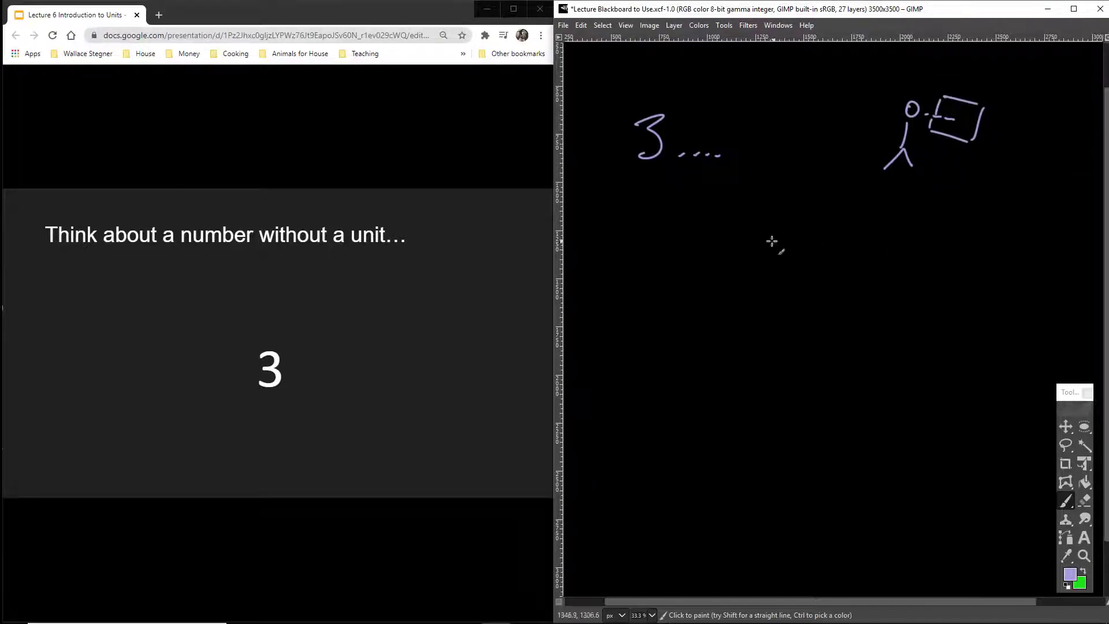
mouse_move(770, 243)
left_mouse_down()
mouse_move(792, 241)
mouse_move(787, 204)
left_mouse_up()
mouse_move(789, 186)
left_mouse_down()
mouse_move(803, 206)
mouse_move(754, 199)
mouse_move(765, 203)
left_mouse_up()
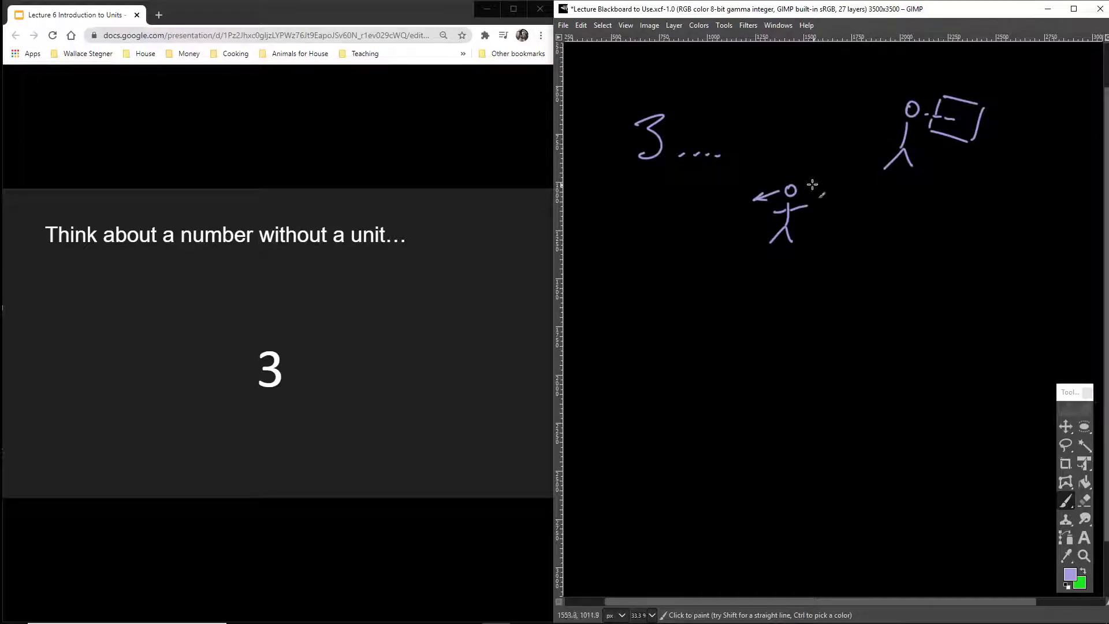
left_click_drag(807, 186, 831, 176)
left_click_drag(889, 133, 912, 131)
left_click(508, 324)
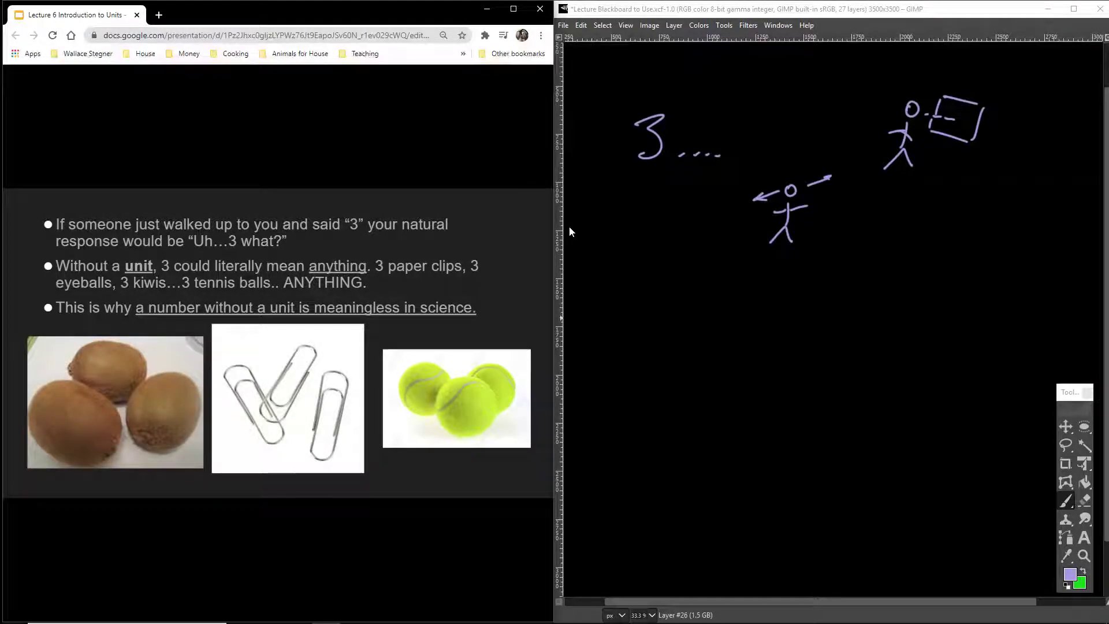
- Write '3 what?' below the stick figures
left_click(639, 309)
mouse_move(629, 306)
left_mouse_down()
mouse_move(649, 334)
mouse_move(634, 334)
left_mouse_up()
left_click_drag(691, 314, 716, 315)
mouse_move(716, 296)
left_mouse_down()
mouse_move(735, 330)
mouse_move(752, 331)
left_mouse_up()
left_click_drag(762, 291, 767, 327)
left_click_drag(745, 314, 775, 309)
left_click_drag(784, 298, 790, 315)
left_click(790, 328)
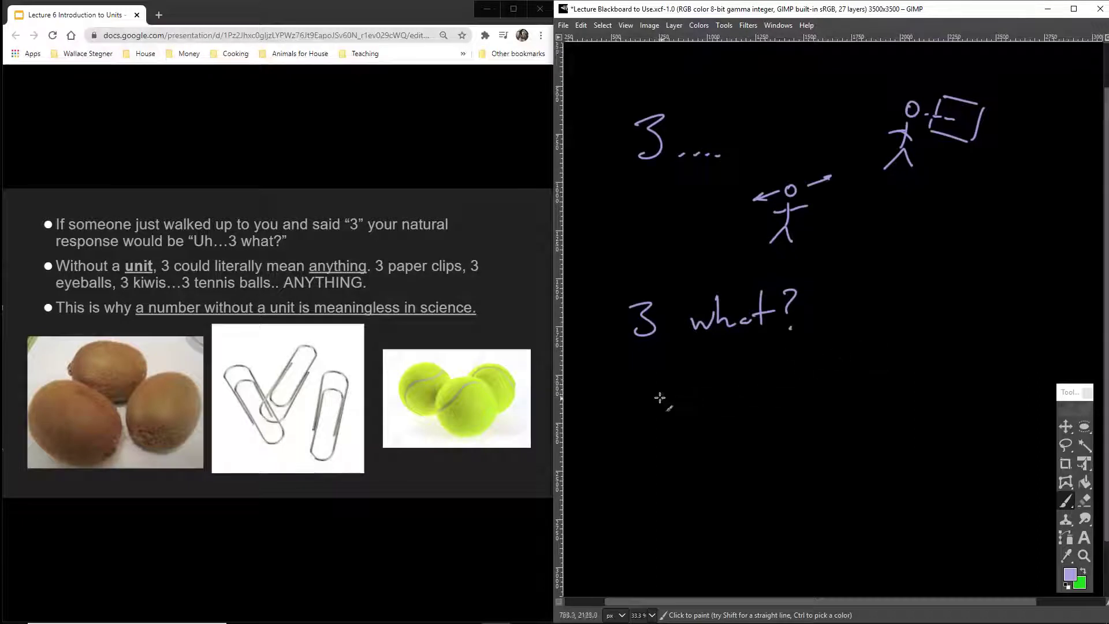
- Add '3' with a banana sketch and '?', then '3' with a cup sketch below
left_click_drag(651, 391, 662, 417)
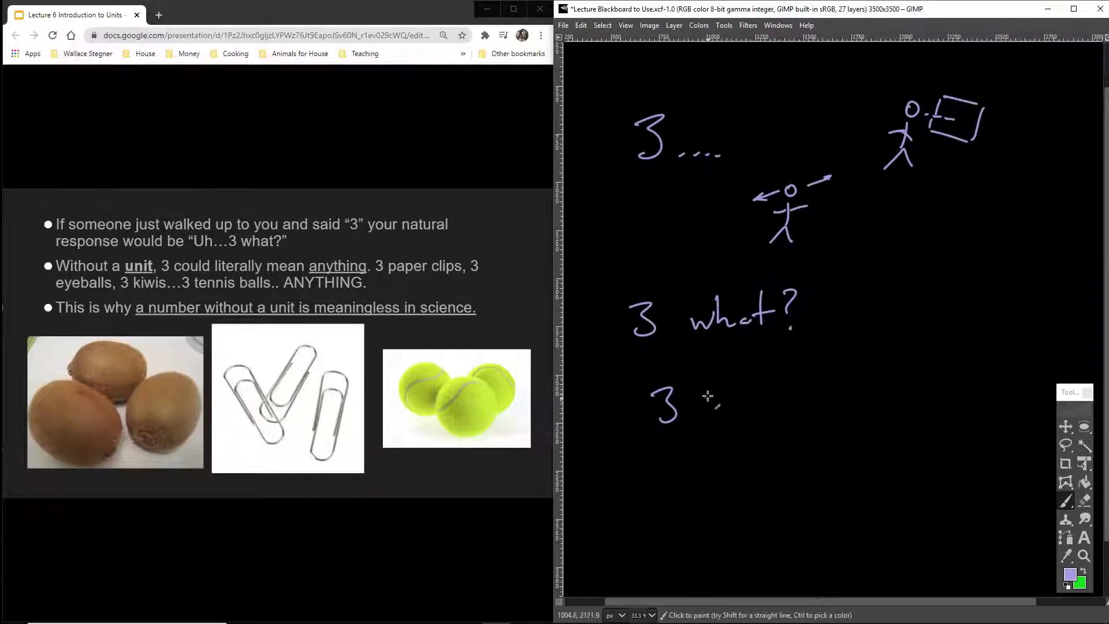
mouse_move(731, 407)
left_mouse_down()
mouse_move(760, 376)
mouse_move(774, 401)
mouse_move(765, 372)
mouse_move(801, 394)
left_mouse_up()
left_click(798, 400)
mouse_move(659, 458)
left_mouse_down()
mouse_move(679, 473)
mouse_move(657, 489)
left_mouse_up()
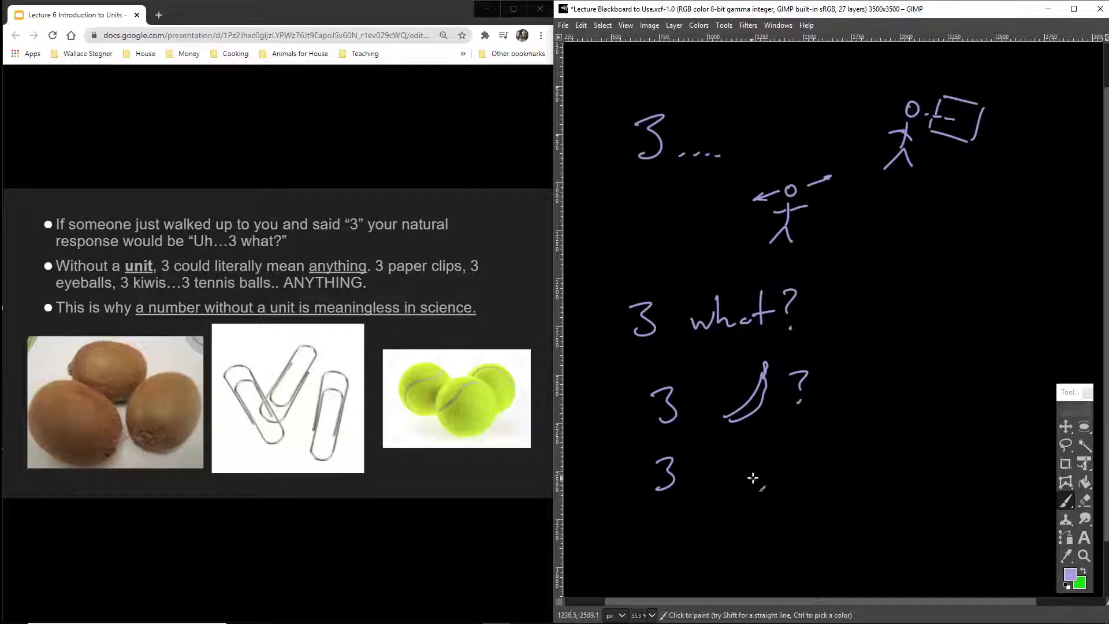
mouse_move(752, 477)
left_mouse_down()
mouse_move(777, 462)
mouse_move(751, 496)
mouse_move(791, 480)
mouse_move(782, 474)
mouse_move(818, 469)
left_mouse_up()
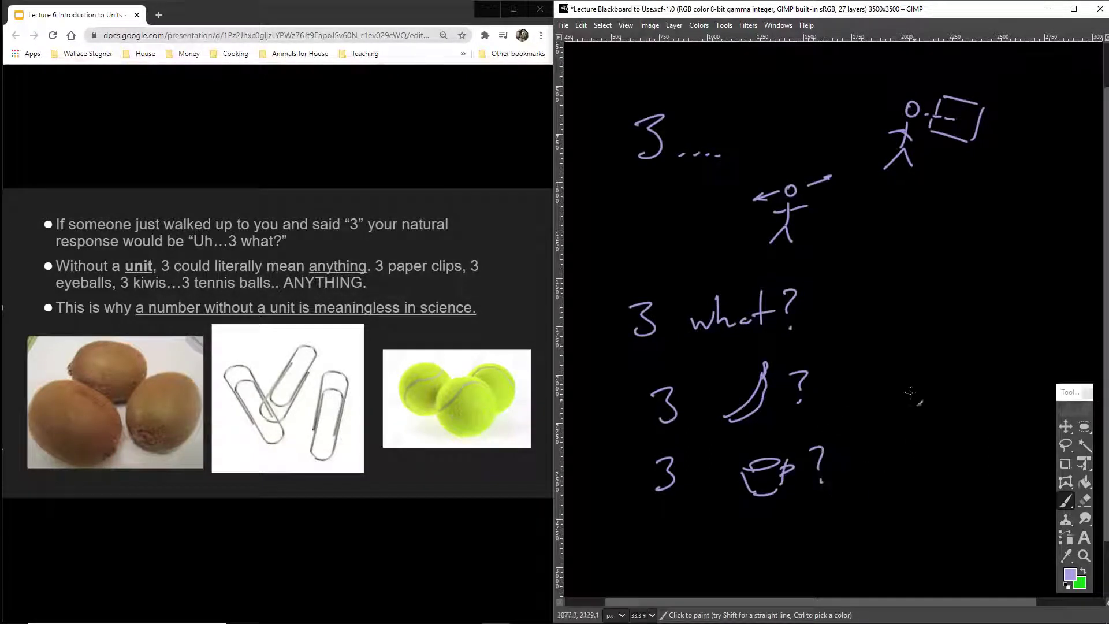
- Delete the layer holding the '3 what?' sketches via Layer > Delete Layer
left_click(651, 25)
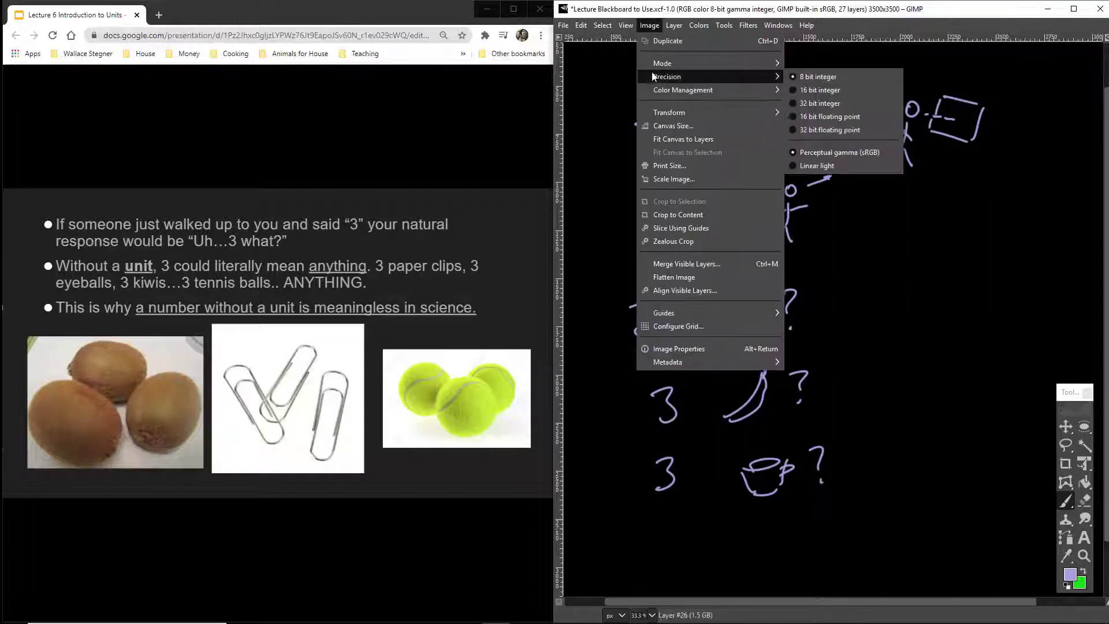
mouse_move(674, 25)
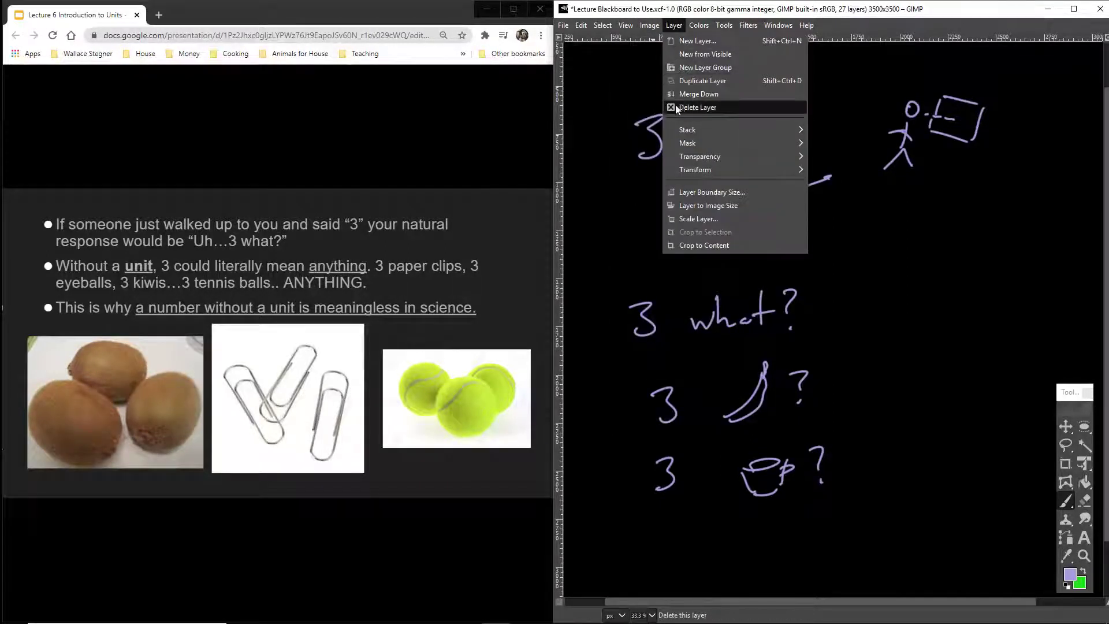
left_click(673, 107)
- Write the bullet 'Numbers without units are useless in science!', underlining 'useless' and 'in science'
left_click(604, 112)
mouse_move(634, 108)
left_mouse_down()
mouse_move(840, 109)
mouse_move(878, 94)
mouse_move(959, 106)
mouse_move(973, 92)
mouse_move(1059, 104)
left_mouse_up()
left_click_drag(615, 151, 720, 150)
left_click_drag(613, 171, 772, 160)
left_click(772, 139)
left_click_drag(780, 159, 921, 145)
left_click(862, 127)
mouse_move(763, 171)
left_mouse_down()
mouse_move(927, 165)
mouse_move(943, 153)
left_mouse_up()
left_click(942, 166)
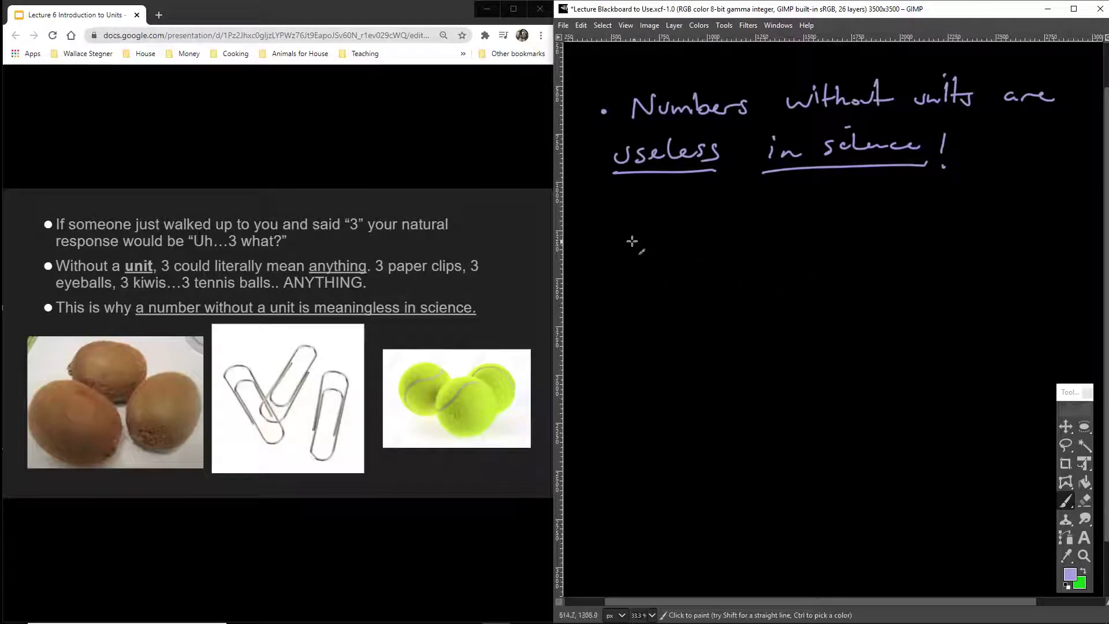
- Write 3 "tennis balls" below the bullet with a brace under the 3
mouse_move(619, 225)
left_mouse_down()
mouse_move(631, 219)
mouse_move(625, 249)
left_mouse_up()
left_click_drag(689, 210, 690, 247)
mouse_move(670, 229)
left_mouse_down()
mouse_move(792, 231)
mouse_move(781, 237)
left_mouse_up()
left_click_drag(830, 202, 856, 231)
left_click_drag(873, 202, 884, 231)
left_click_drag(904, 214, 896, 230)
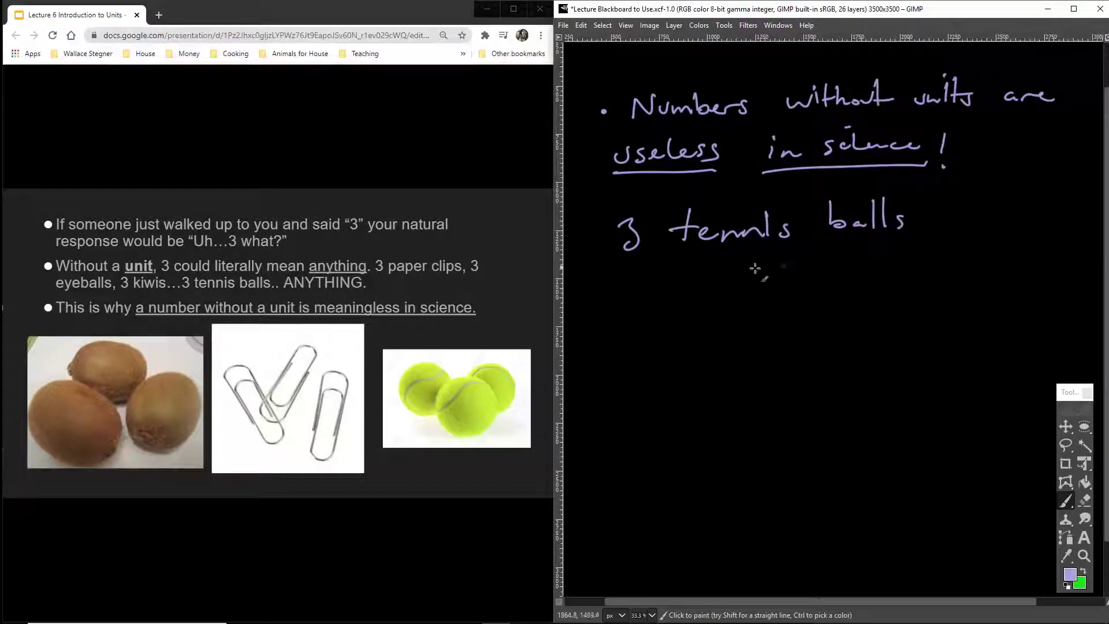
mouse_move(600, 264)
left_mouse_down()
mouse_move(625, 278)
mouse_move(651, 266)
mouse_move(627, 321)
mouse_move(634, 311)
left_mouse_up()
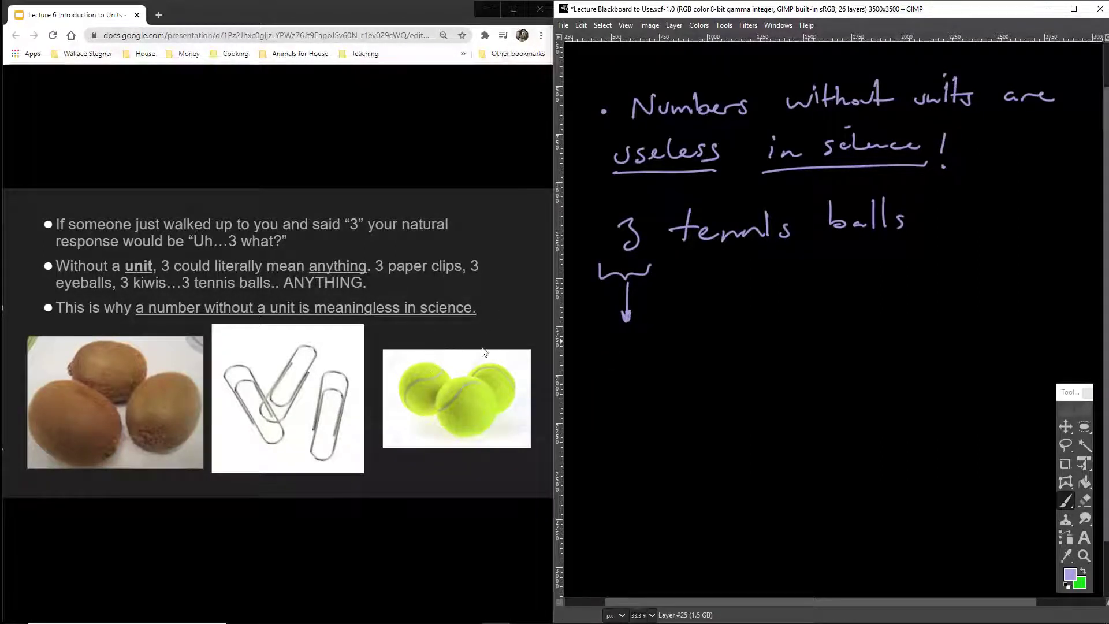
- Label the braces 'measurement' and 'unit' and close the quotes after balls
left_click_drag(577, 370, 685, 334)
mouse_move(681, 263)
left_mouse_down()
mouse_move(783, 272)
mouse_move(887, 255)
left_mouse_up()
left_click_drag(911, 186, 912, 191)
left_click_drag(918, 186, 919, 191)
left_click_drag(752, 317, 787, 332)
mouse_move(793, 307)
left_mouse_down()
mouse_move(794, 332)
mouse_move(811, 332)
left_mouse_up()
left_click_drag(802, 317, 825, 314)
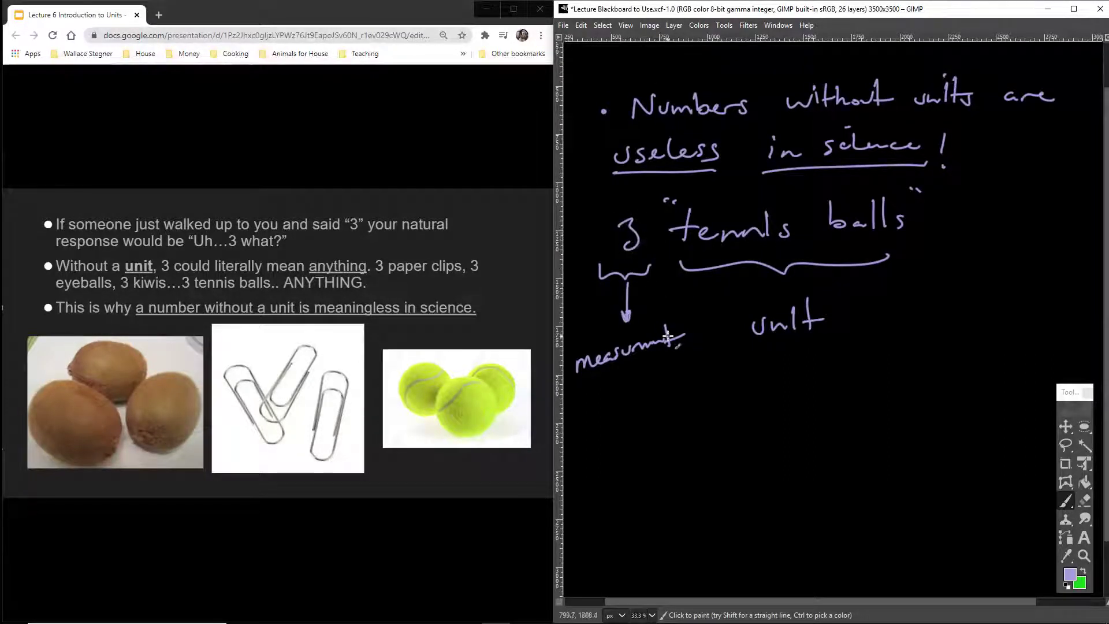
- Underline measurement and unit and join them as measurement + unit =
left_click_drag(579, 381, 661, 352)
left_click_drag(760, 345, 807, 337)
left_click_drag(706, 329, 727, 328)
left_click_drag(716, 319, 716, 336)
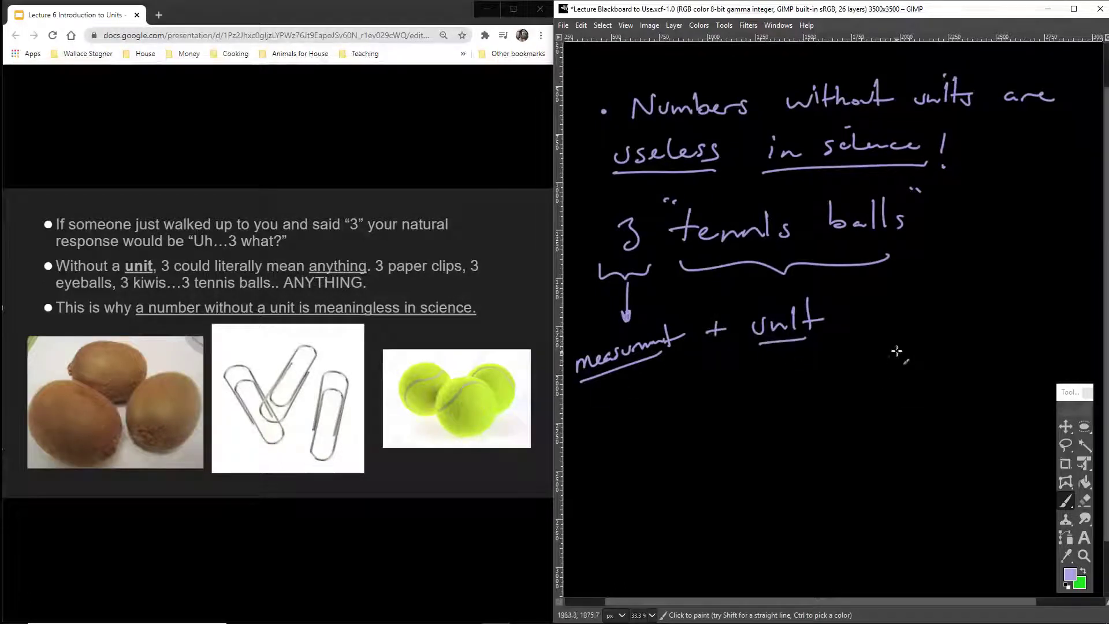
left_click_drag(853, 314, 996, 316)
- Write 'in order to make' above sense, replacing the botched first attempt
left_click_drag(903, 273, 971, 272)
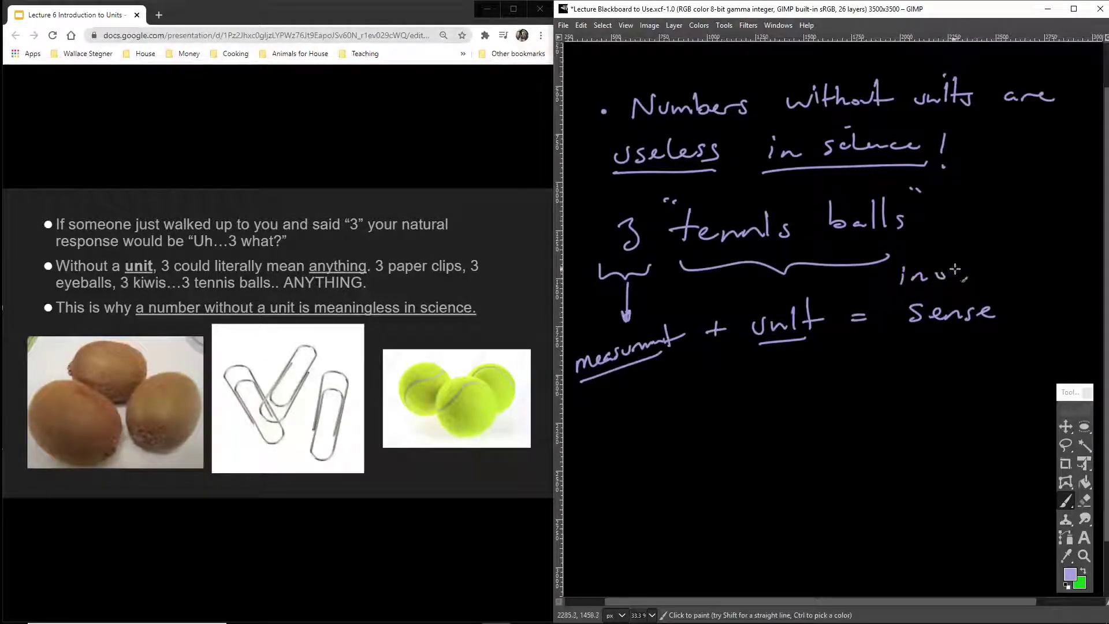
key("ctrl+z")
key("ctrl+z")
mouse_move(904, 274)
left_mouse_down()
mouse_move(909, 285)
mouse_move(1076, 279)
mouse_move(1078, 289)
left_mouse_up()
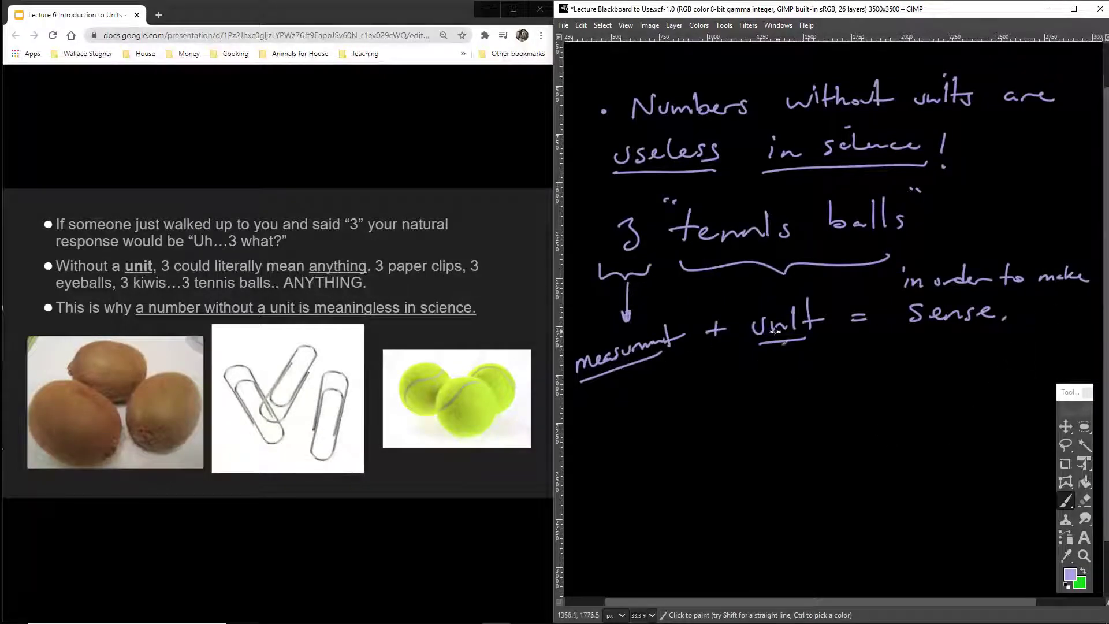
- Advance the slide and delete the tennis-ball notes layer for a fresh page
left_click(436, 312)
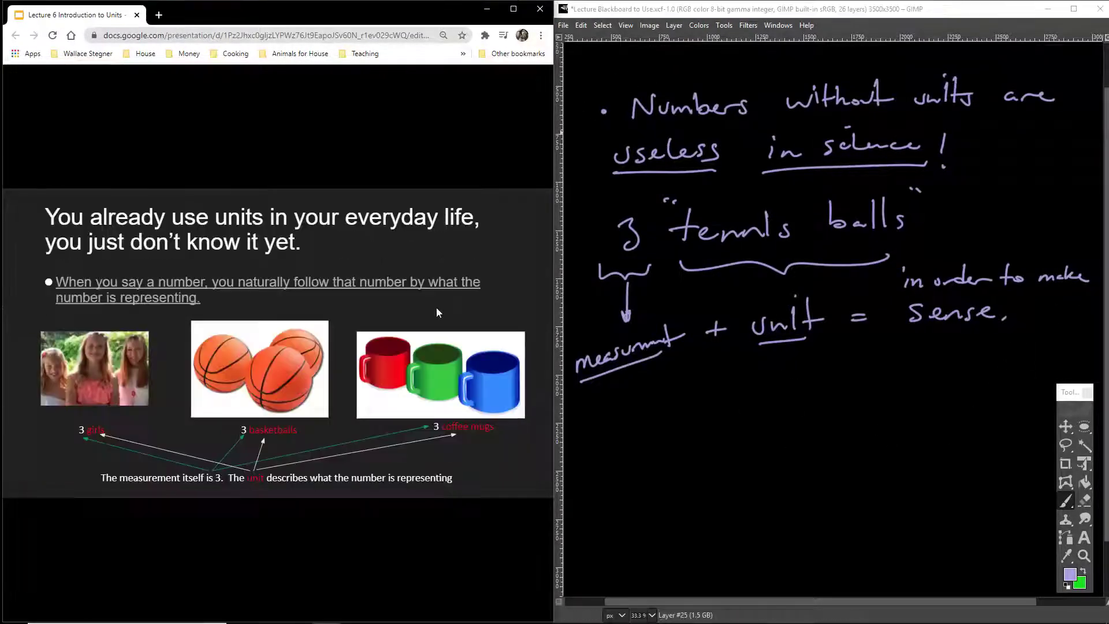
left_click(649, 25)
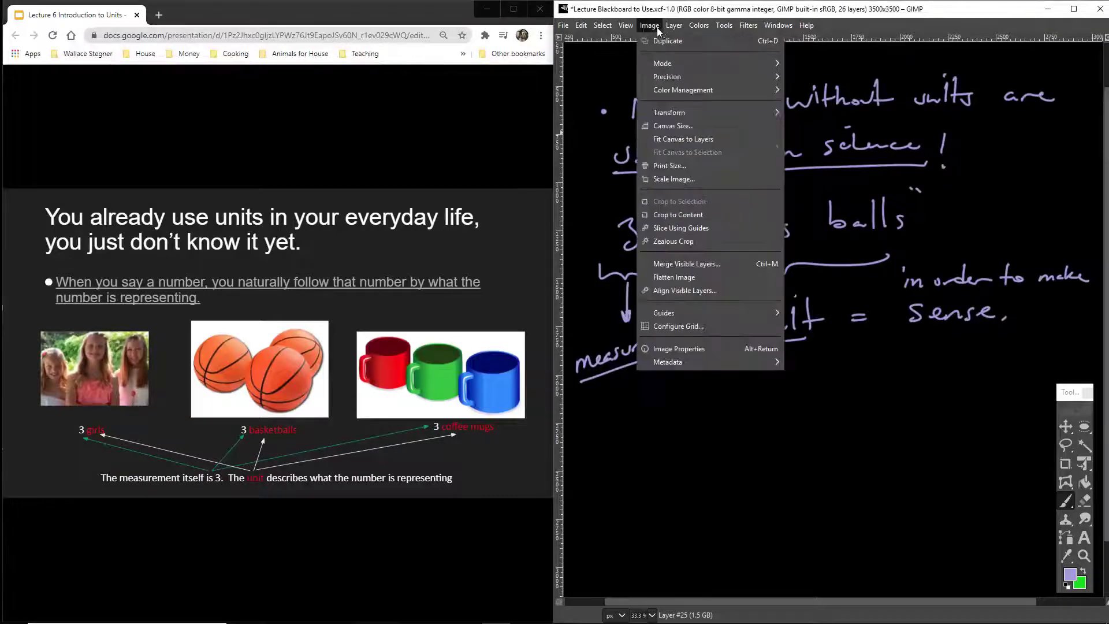
left_click(687, 108)
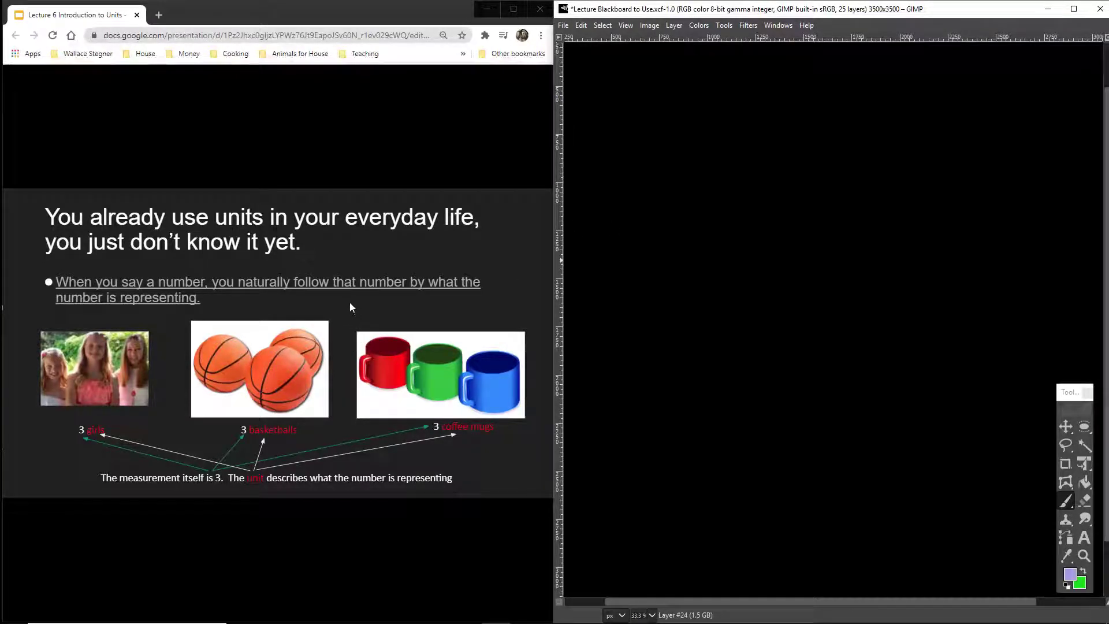
- Write the bulleted heading 'Number + Unit.'
left_click(594, 103)
left_click_drag(623, 107, 648, 90)
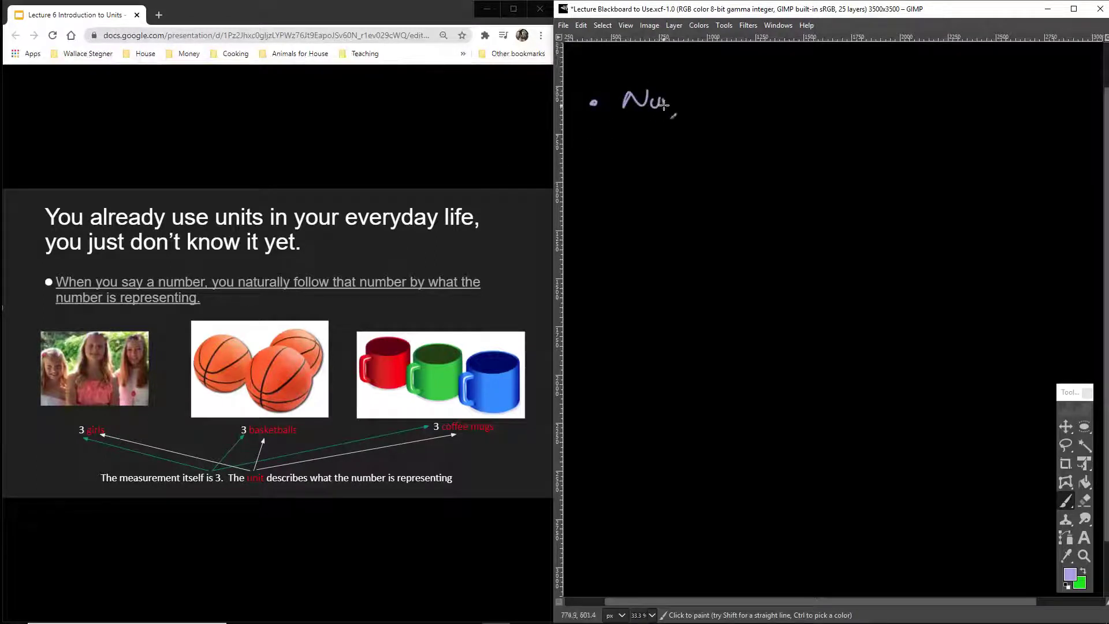
left_click_drag(665, 105, 760, 96)
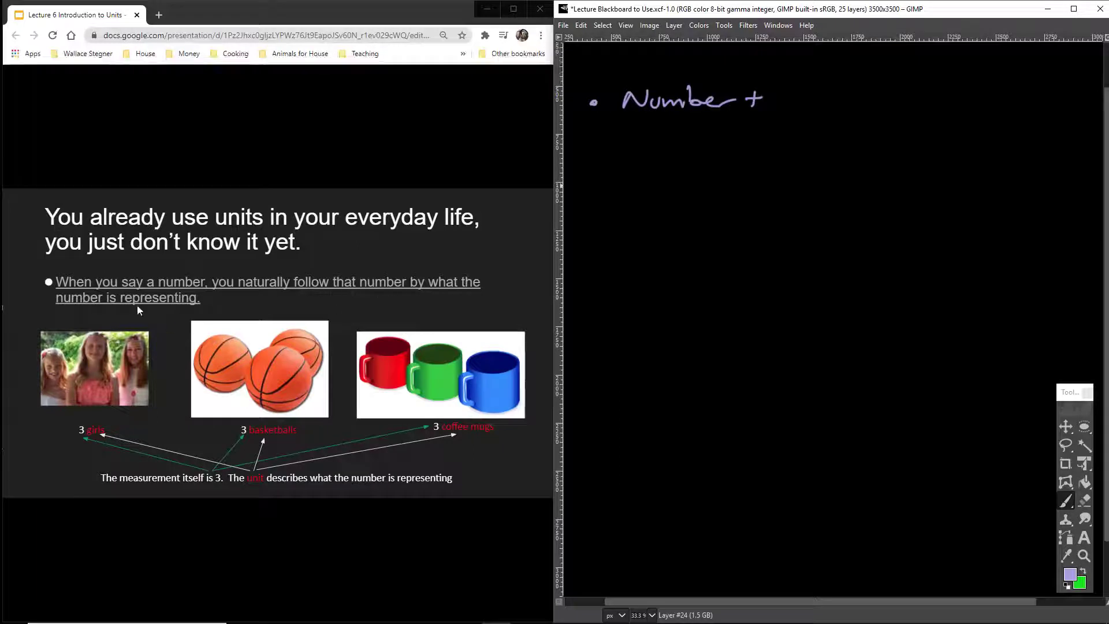
left_click_drag(785, 87, 824, 103)
left_click_drag(831, 81, 842, 101)
left_click_drag(834, 88, 849, 86)
left_click(860, 100)
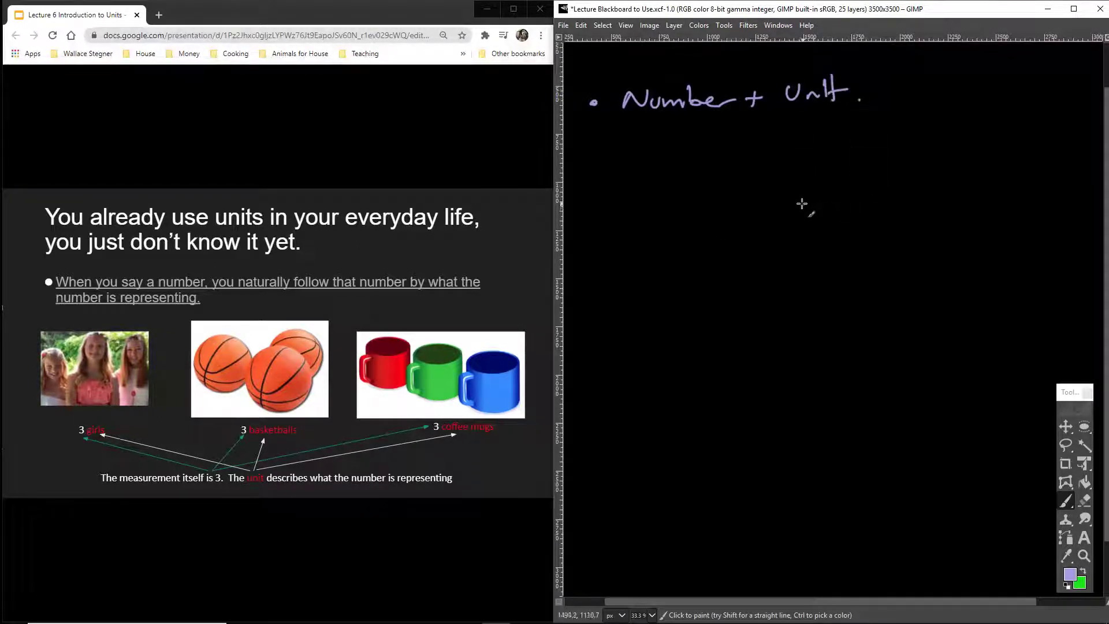
- List 3 girls, 3 basketballs, 3 coffee mugs beside a brace, then underline Number and Unit
left_click_drag(666, 142, 688, 151)
left_click_drag(789, 147, 772, 172)
left_click_drag(751, 123, 747, 215)
left_click(800, 139)
mouse_move(800, 149)
left_mouse_down()
mouse_move(798, 167)
mouse_move(819, 148)
left_mouse_up()
mouse_move(827, 128)
left_mouse_down()
mouse_move(826, 153)
mouse_move(835, 151)
left_mouse_up()
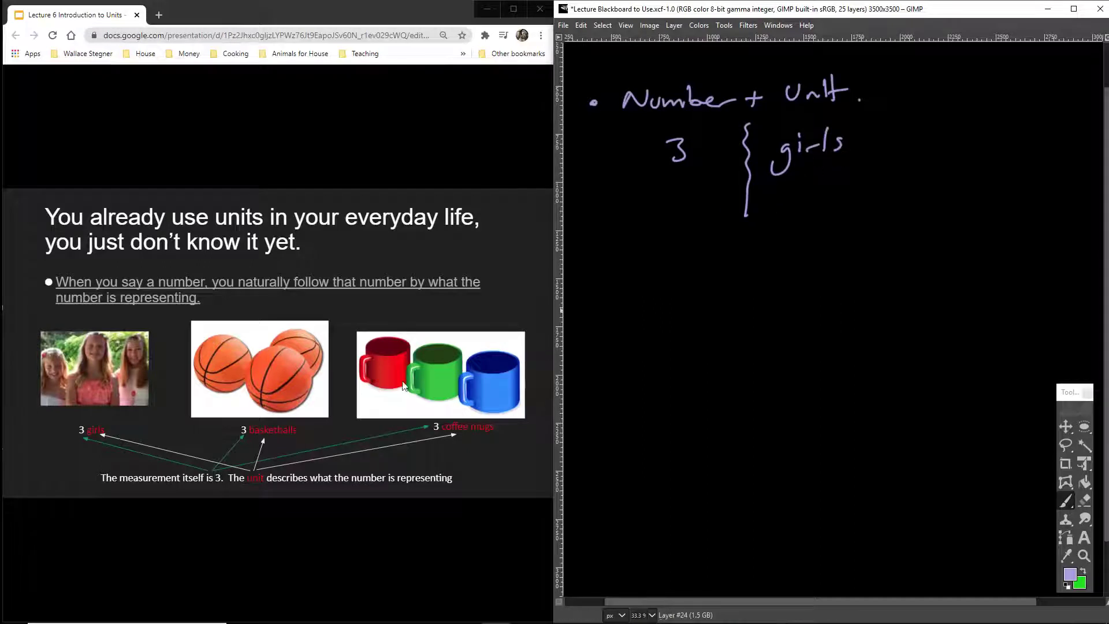
left_click_drag(671, 185, 676, 212)
mouse_move(778, 183)
left_mouse_down()
mouse_move(777, 203)
mouse_move(884, 179)
mouse_move(898, 199)
left_mouse_up()
left_click_drag(748, 218, 742, 267)
left_click_drag(663, 233, 669, 259)
left_click_drag(787, 234, 934, 237)
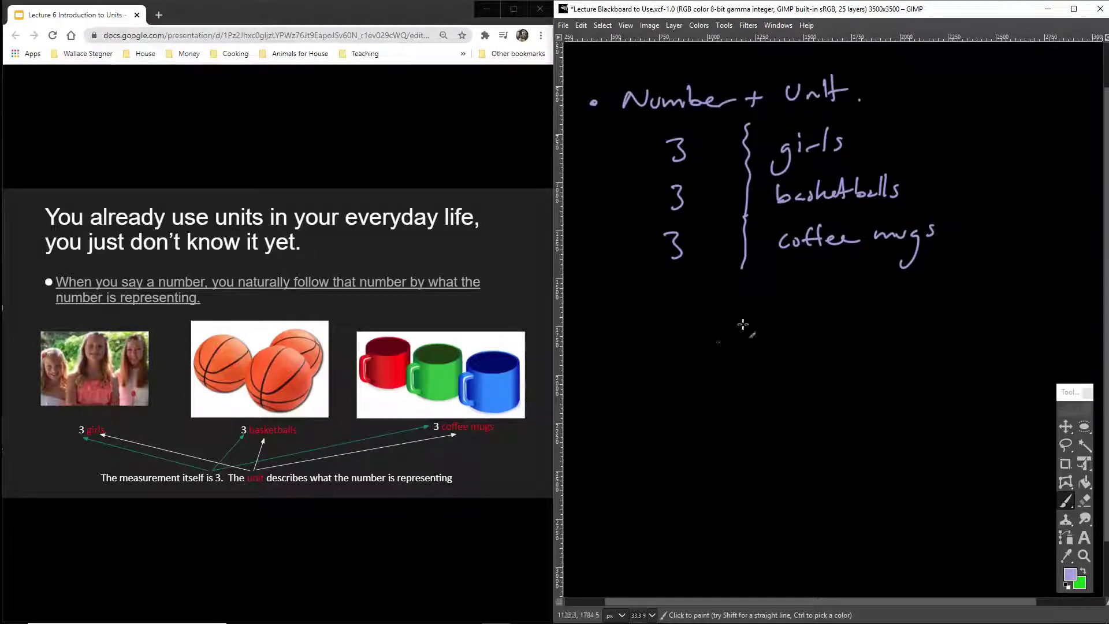
left_click_drag(786, 106, 845, 103)
left_click_drag(633, 116, 719, 114)
- In green, label Number '(measurment)' and Unit '(describes the measurment)', then advance the slide
left_click(1083, 571)
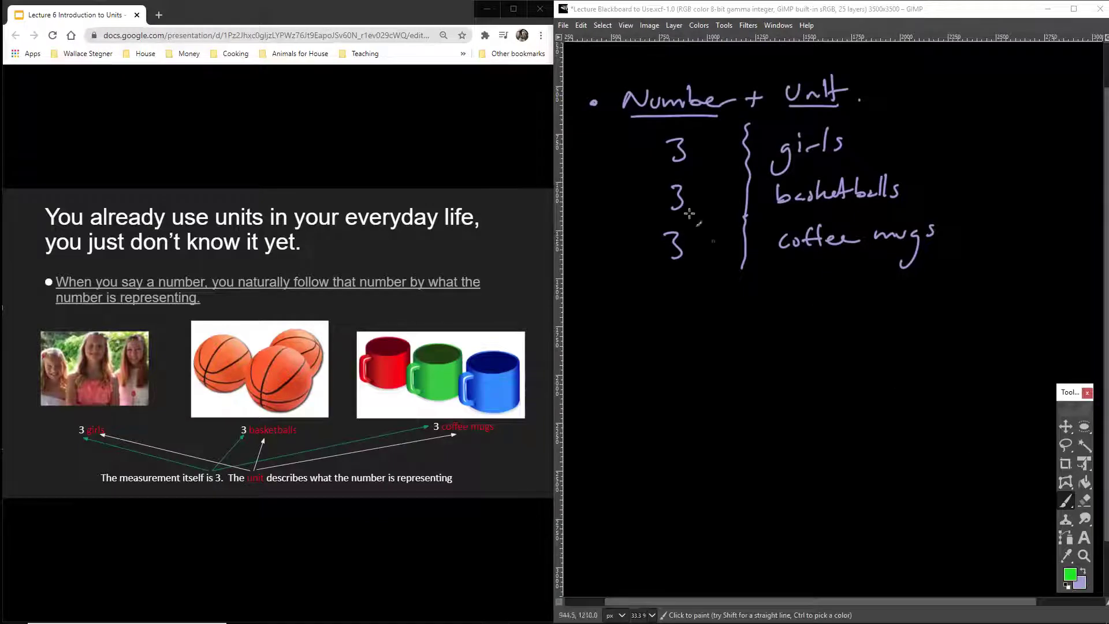
mouse_move(614, 68)
left_mouse_down()
mouse_move(671, 60)
mouse_move(729, 71)
mouse_move(607, 75)
left_mouse_up()
left_click_drag(786, 52, 783, 73)
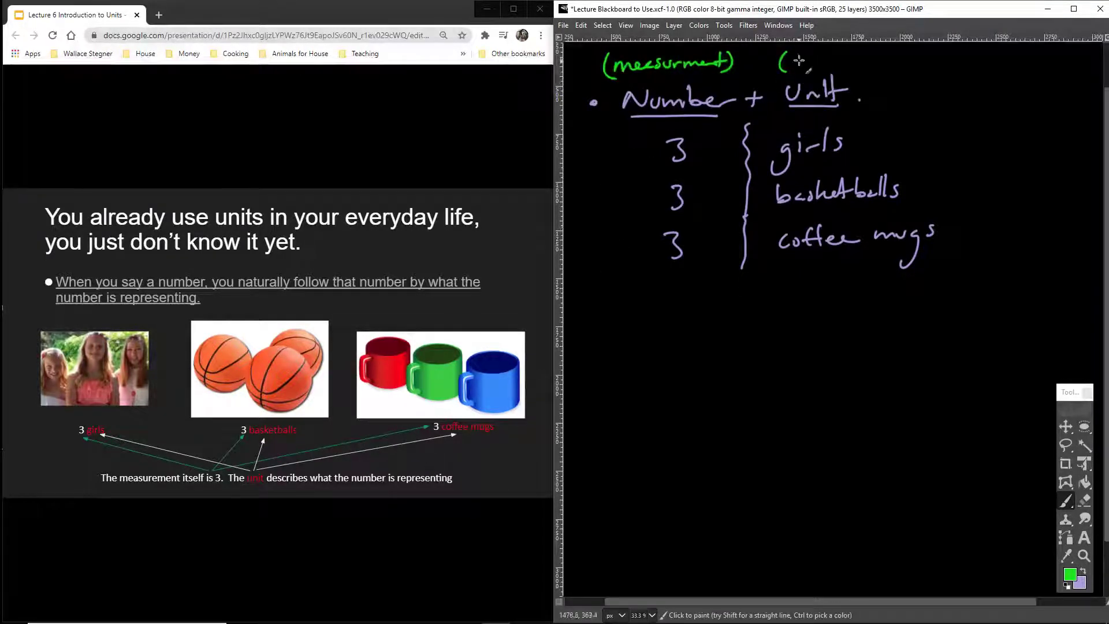
mouse_move(797, 59)
left_mouse_down()
mouse_move(823, 74)
mouse_move(847, 61)
mouse_move(888, 74)
mouse_move(983, 56)
mouse_move(1052, 68)
left_mouse_up()
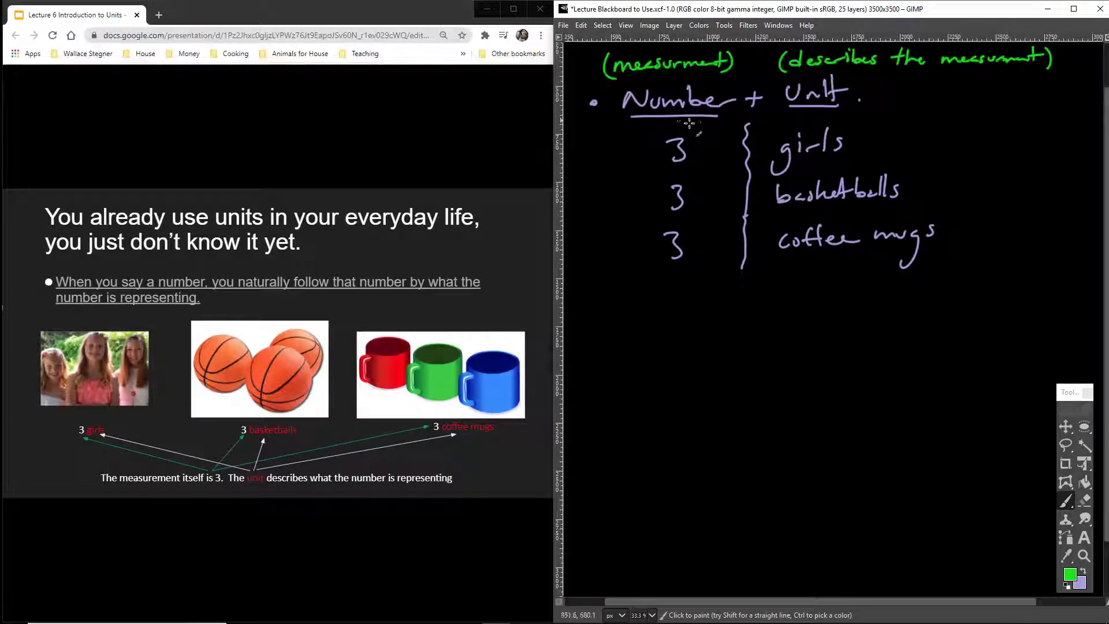
left_click(434, 396)
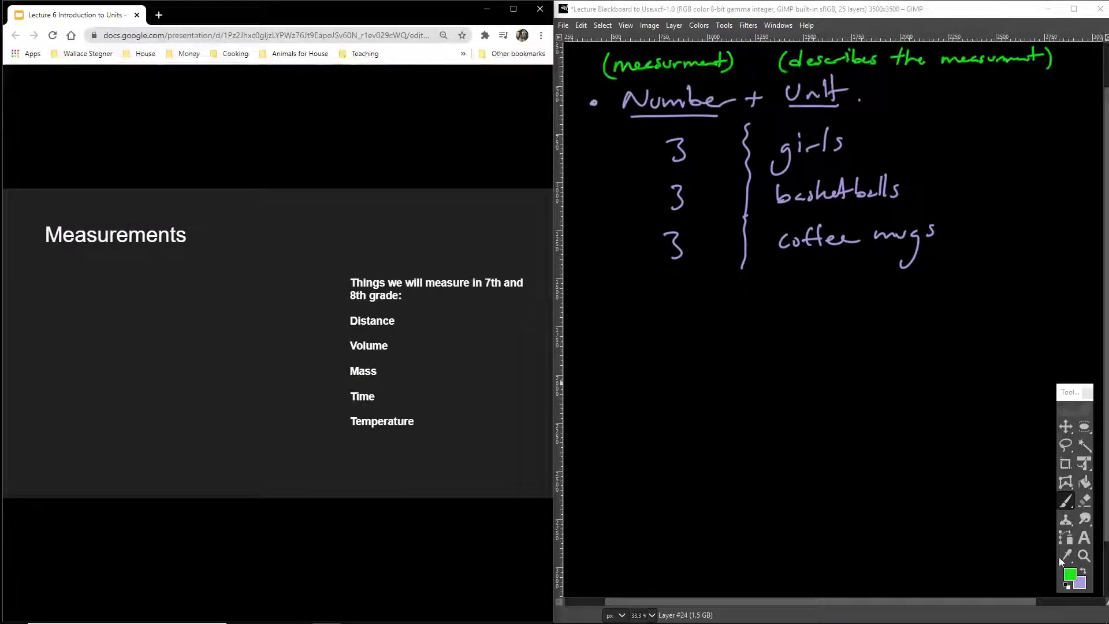
- Paint the green heading 'Measurments in 7th/8th:' below the examples and underline it
left_click(606, 321)
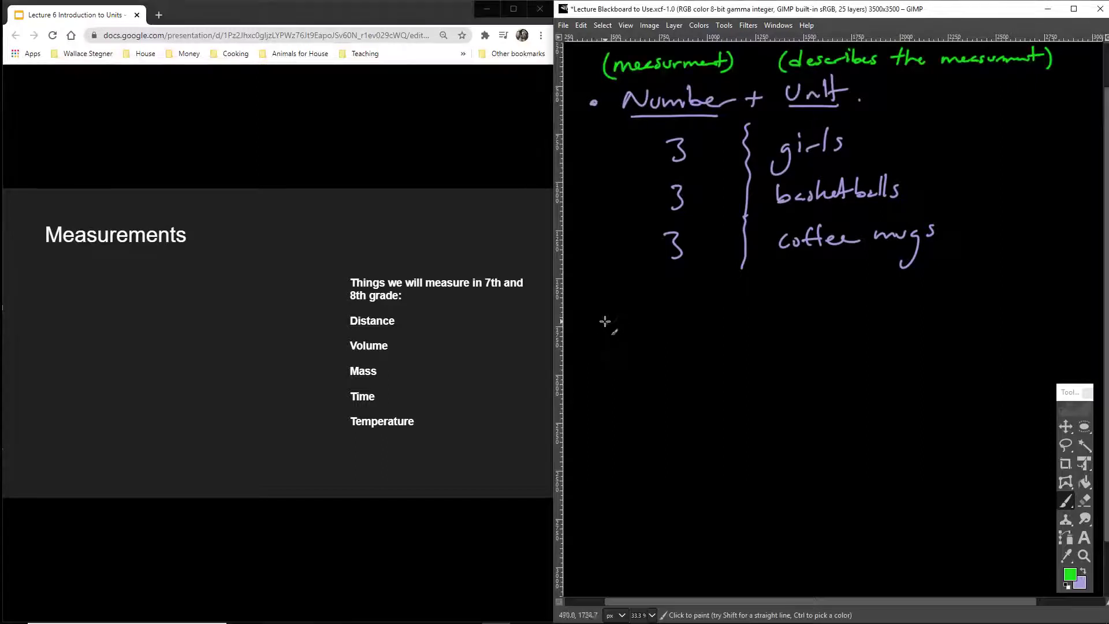
mouse_move(603, 319)
left_mouse_down()
mouse_move(729, 321)
mouse_move(742, 306)
mouse_move(754, 319)
mouse_move(842, 323)
mouse_move(875, 302)
mouse_move(908, 300)
mouse_move(912, 314)
mouse_move(933, 295)
left_mouse_up()
left_click_drag(937, 289, 947, 300)
left_click_drag(856, 303, 946, 298)
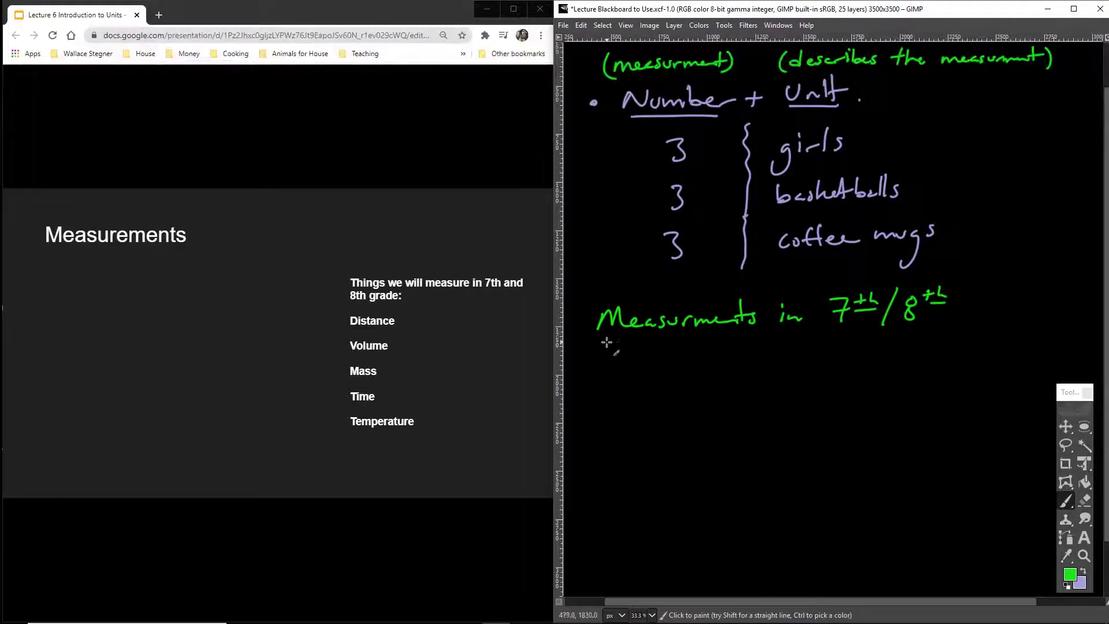
left_click_drag(603, 341, 936, 333)
left_click(958, 311)
left_click(958, 327)
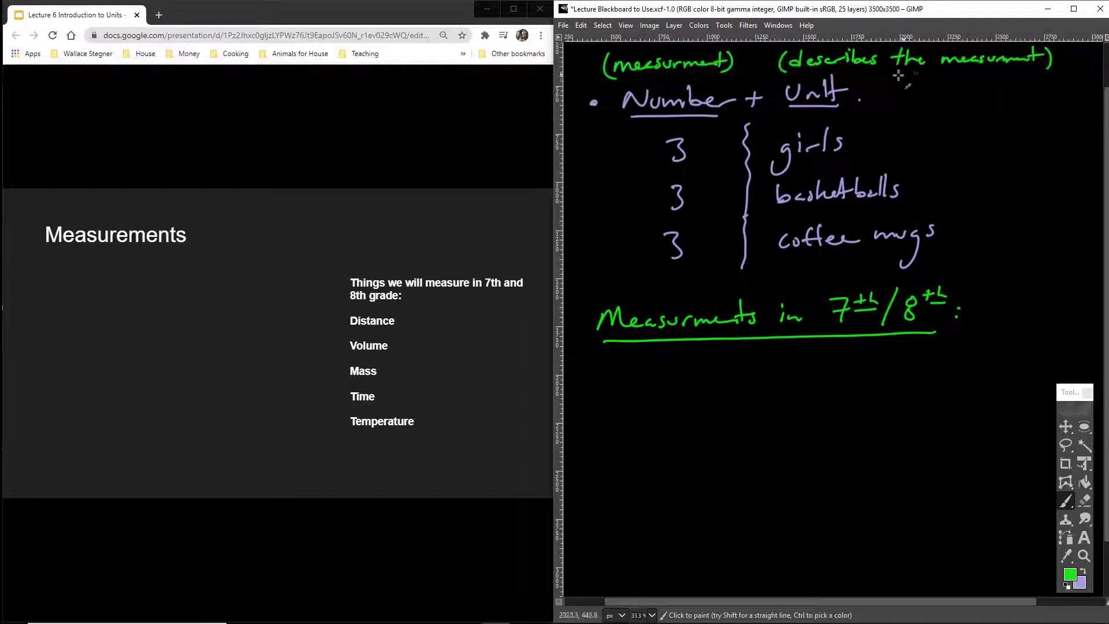
left_click(418, 345)
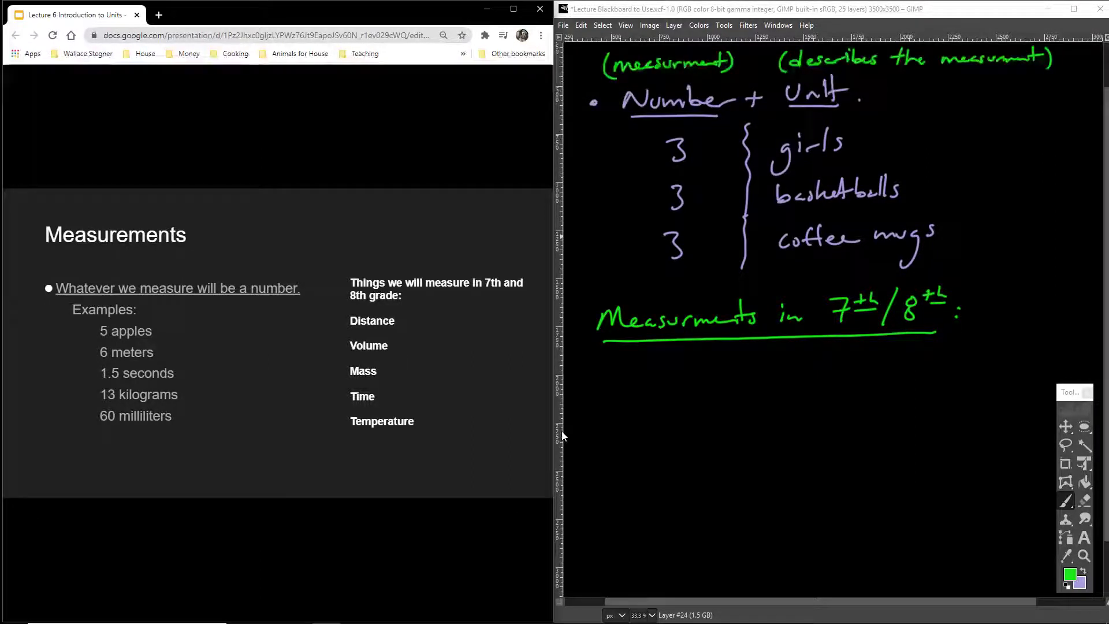
- Write green bullets Distance, Volume, Mass, Time and Temperature beneath the heading
mouse_move(631, 369)
left_mouse_down()
mouse_move(632, 396)
mouse_move(656, 394)
left_mouse_up()
left_click(657, 373)
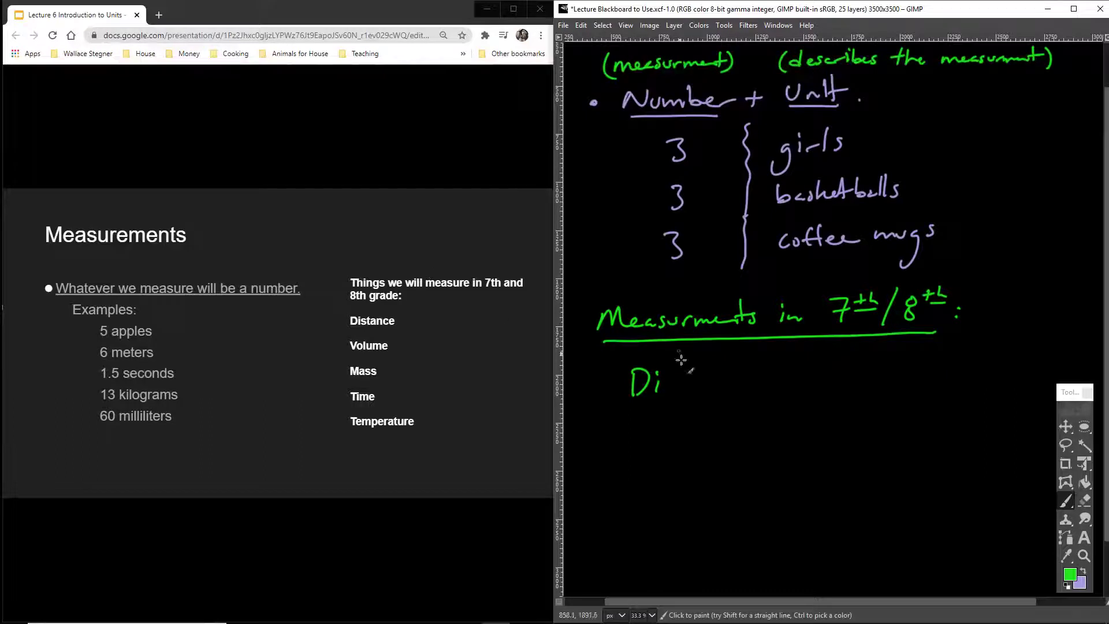
mouse_move(676, 376)
left_mouse_down()
mouse_move(667, 395)
mouse_move(766, 392)
left_mouse_up()
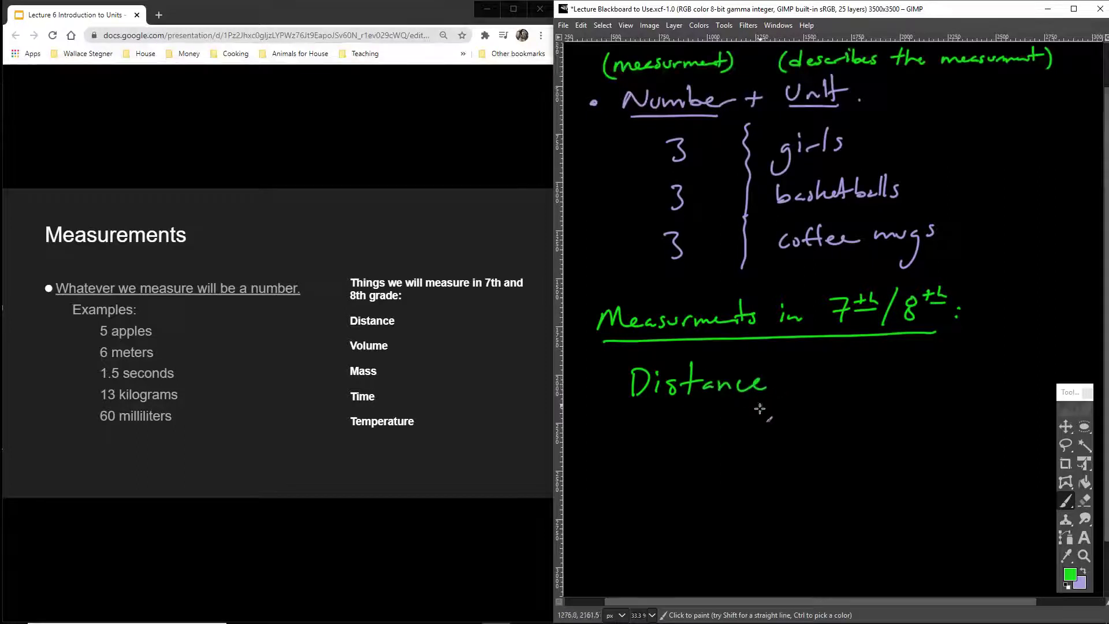
left_click_drag(629, 426, 662, 435)
mouse_move(672, 424)
left_mouse_down()
mouse_move(674, 447)
mouse_move(744, 440)
left_mouse_up()
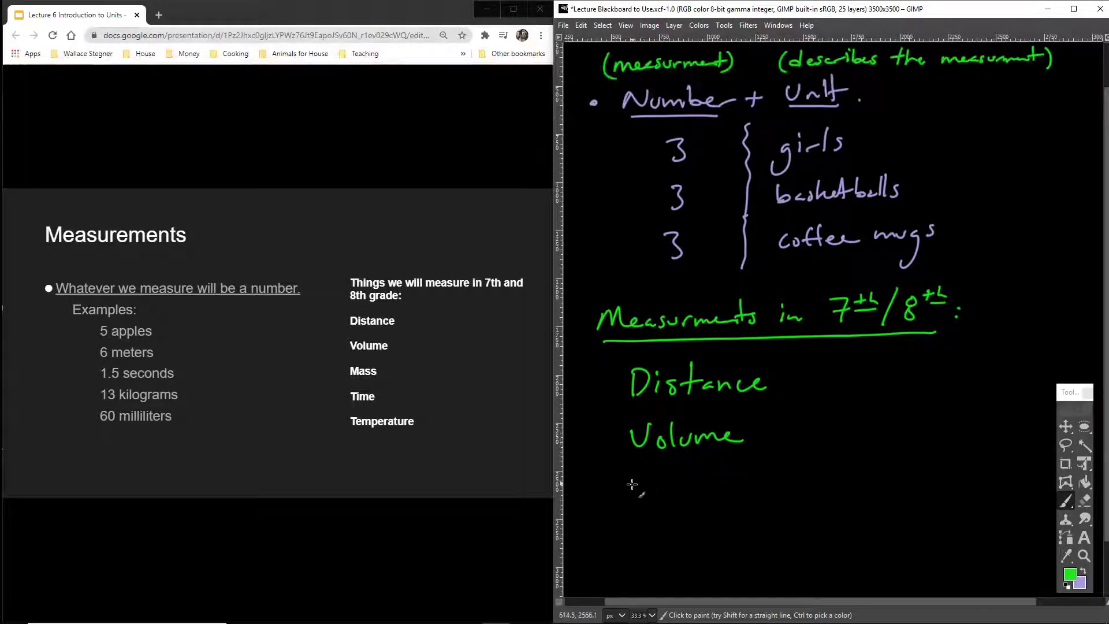
mouse_move(630, 495)
left_mouse_down()
mouse_move(693, 488)
mouse_move(703, 498)
left_mouse_up()
left_click_drag(638, 520, 636, 537)
left_click(606, 487)
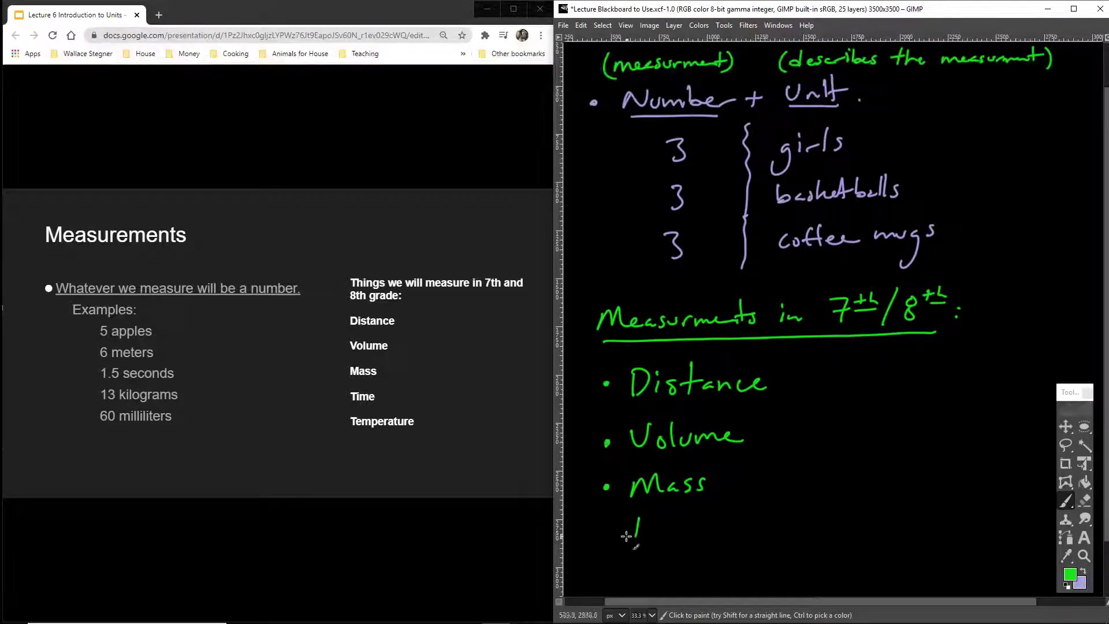
left_click(606, 527)
mouse_move(624, 514)
left_mouse_down()
mouse_move(664, 512)
mouse_move(650, 538)
mouse_move(703, 528)
left_mouse_up()
left_click_drag(601, 570, 652, 557)
mouse_move(640, 559)
left_mouse_down()
mouse_move(638, 577)
mouse_move(710, 583)
mouse_move(780, 565)
left_mouse_up()
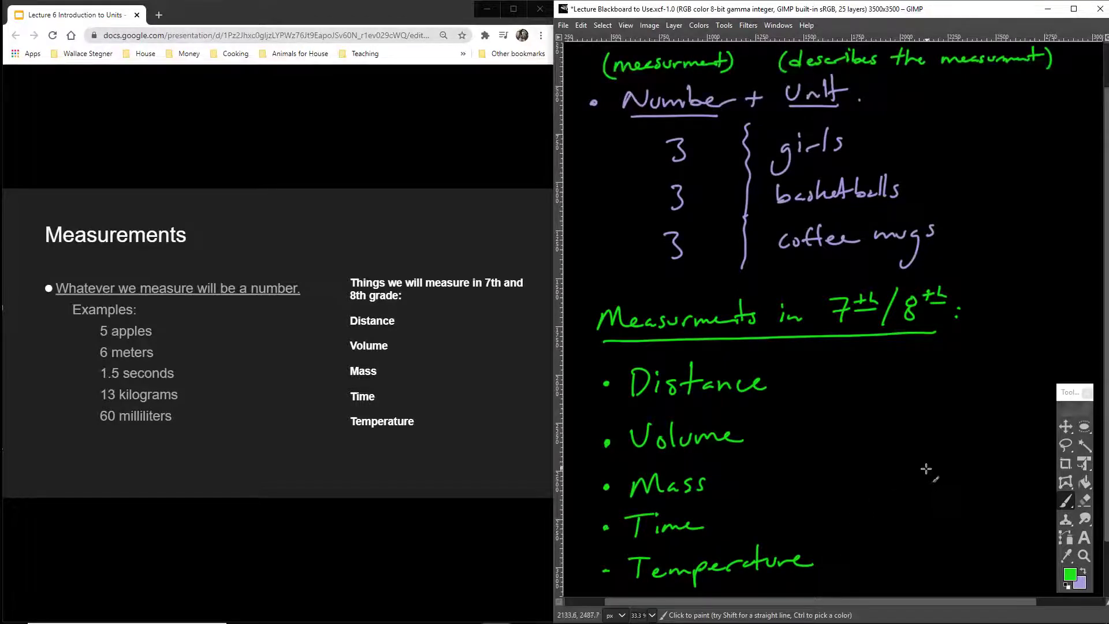
- In lavender, define Distance as 'space between two points'
left_click(1085, 574)
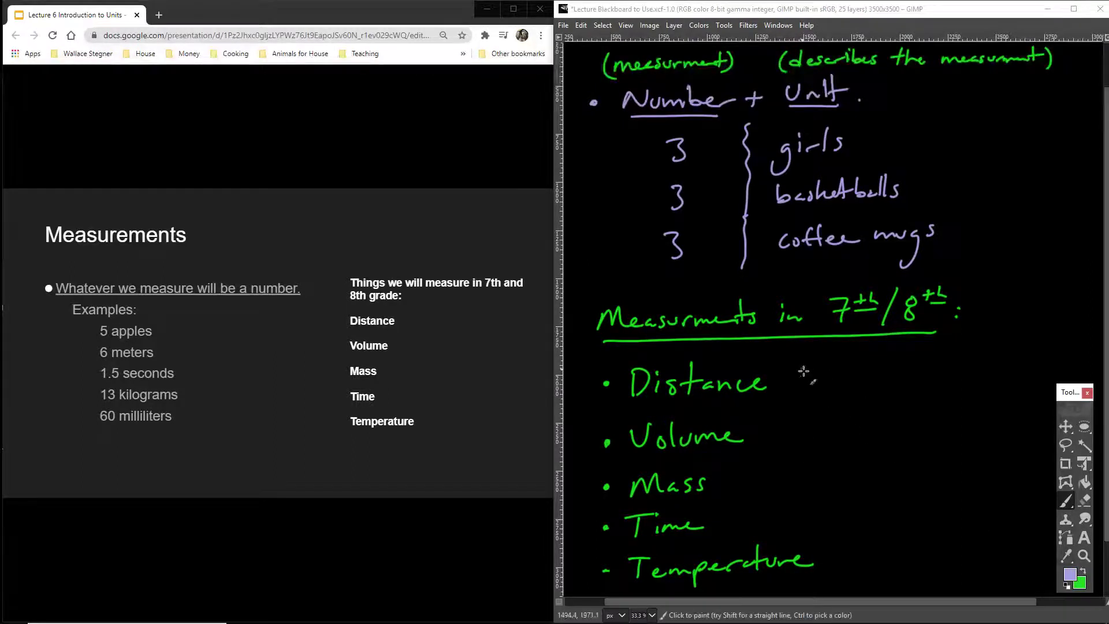
left_click_drag(786, 375, 797, 373)
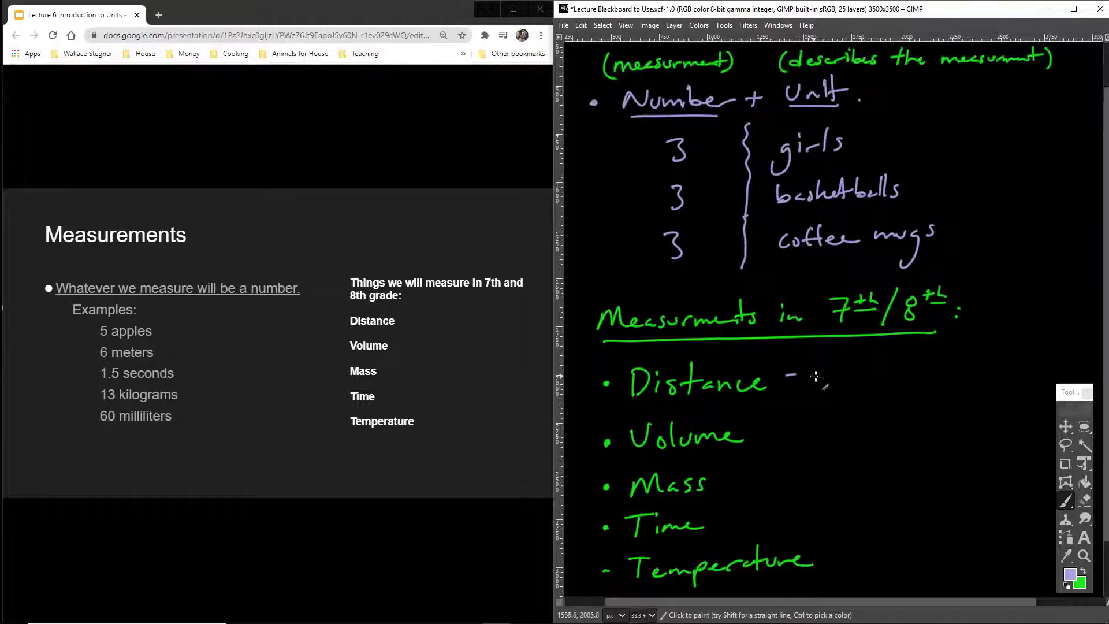
mouse_move(821, 366)
left_mouse_down()
mouse_move(811, 381)
mouse_move(843, 365)
mouse_move(923, 370)
mouse_move(995, 348)
mouse_move(1025, 353)
left_mouse_up()
mouse_move(831, 386)
left_mouse_down()
mouse_move(834, 399)
mouse_move(852, 384)
mouse_move(901, 388)
left_mouse_up()
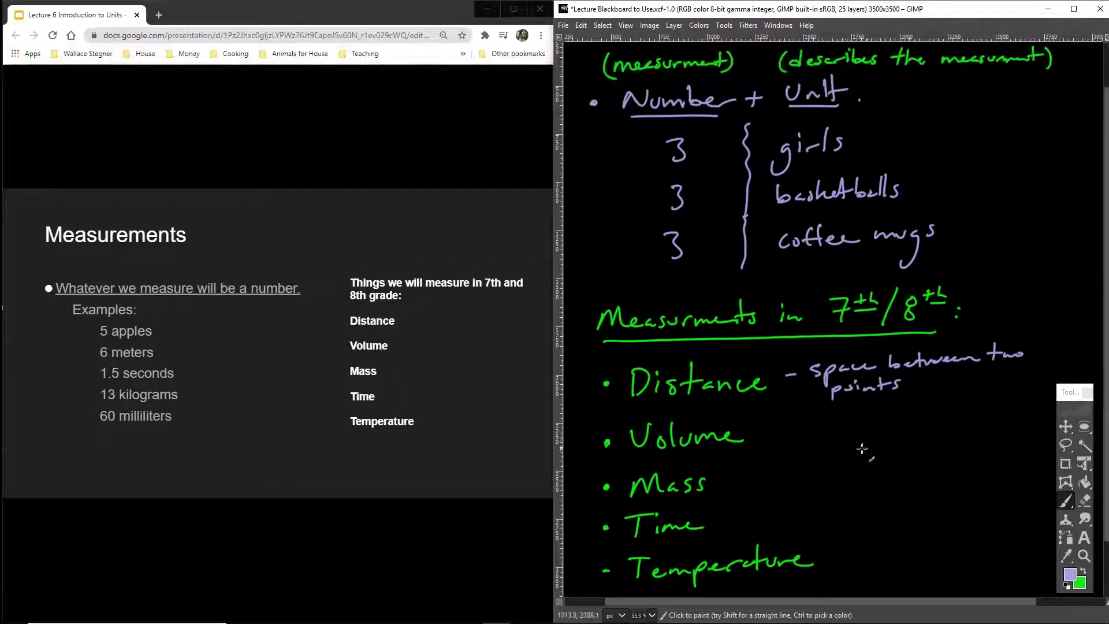
- Define Volume as space an object takes up in 3 dimensions, and add '(2 dimensions)' after points
left_click_drag(780, 433, 797, 432)
left_click_drag(818, 423, 1031, 410)
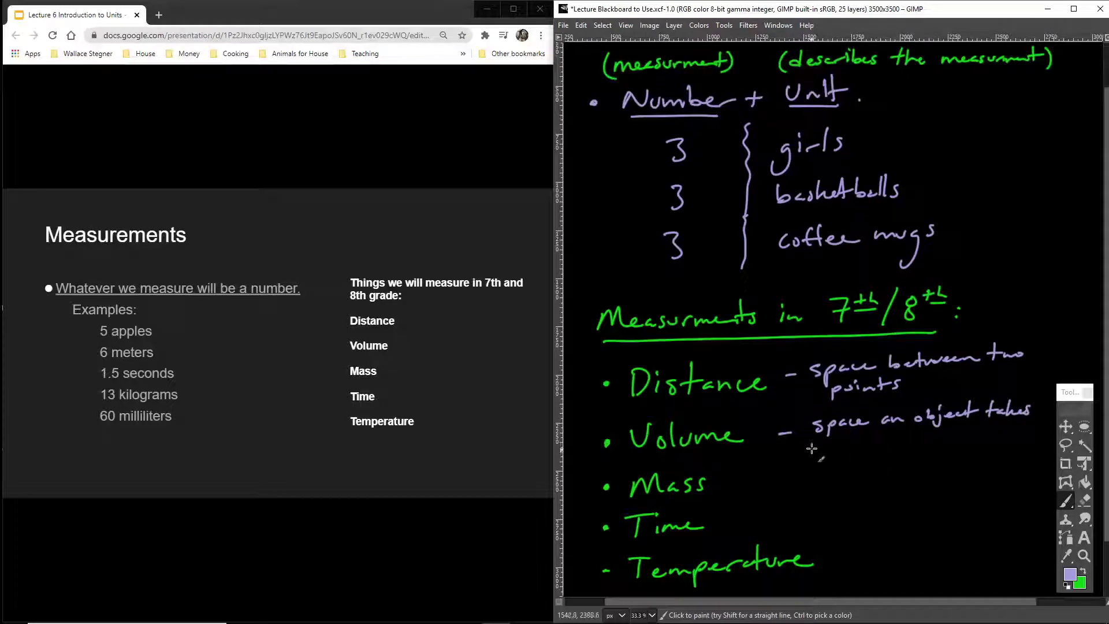
mouse_move(813, 444)
left_mouse_down()
mouse_move(825, 456)
mouse_move(892, 435)
mouse_move(1012, 434)
left_mouse_up()
mouse_move(919, 374)
left_mouse_down()
mouse_move(921, 391)
mouse_move(1032, 377)
left_mouse_up()
left_click_drag(1036, 367, 1038, 386)
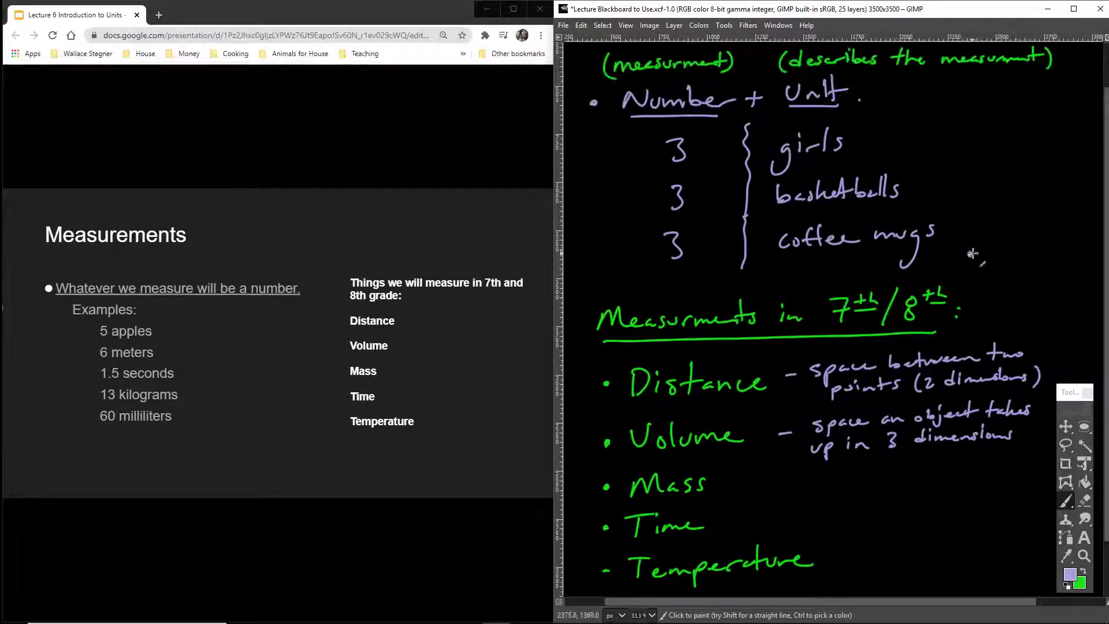
left_click(1047, 252, "shift")
- Sketch a labelled three-axis diagram beside coffee mugs, redoing a mistaken stroke
left_click_drag(982, 284, 1045, 259)
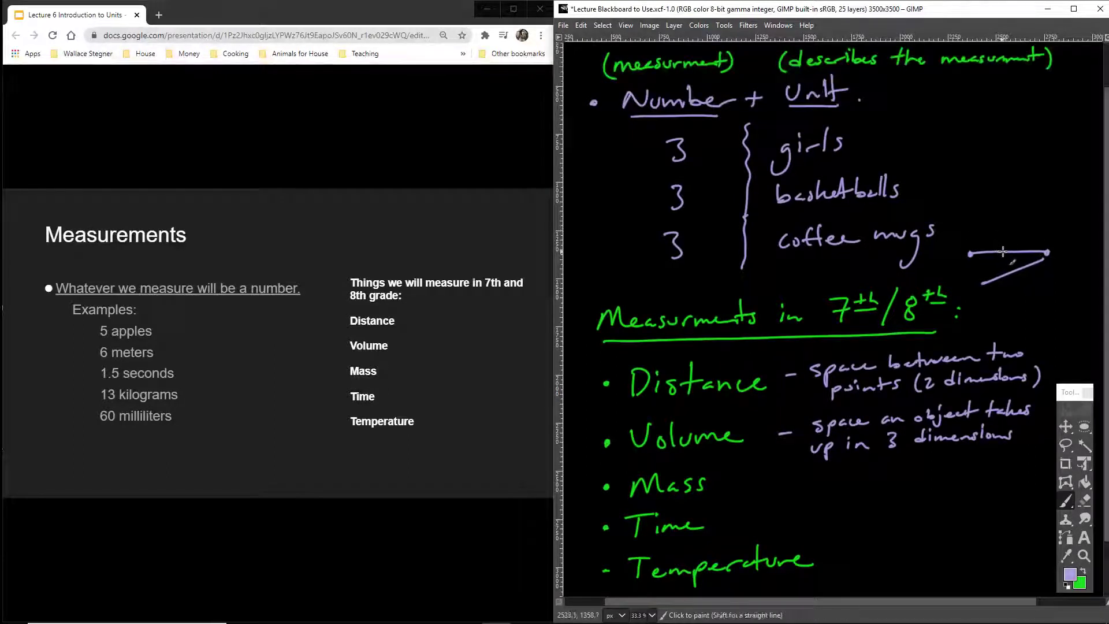
key("ctrl+z")
key("ctrl+z")
left_click_drag(983, 272, 1025, 272)
mouse_move(1030, 224)
left_mouse_down()
mouse_move(1031, 265)
mouse_move(1009, 307)
left_mouse_up()
left_click_drag(978, 260, 978, 266)
left_click_drag(1006, 302, 1023, 302)
mouse_move(1021, 196)
left_mouse_down()
mouse_move(1022, 207)
mouse_move(1038, 196)
left_mouse_up()
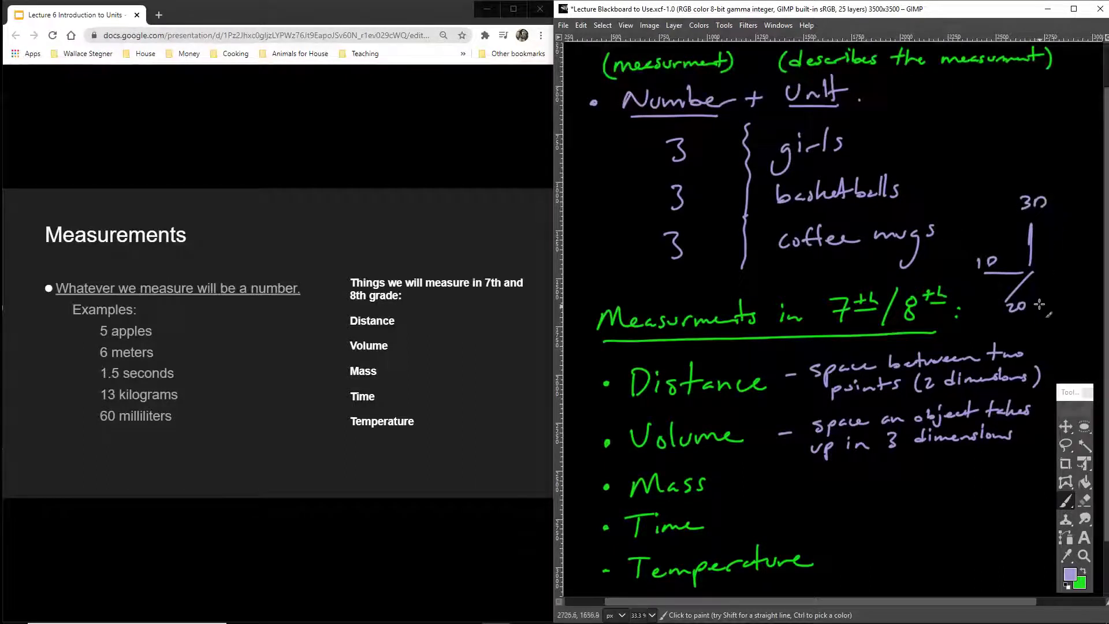
- Draw a cube labelled 3D and a flat 2D parallelogram, and scribble out the 2 in (2 dimensions)
mouse_move(1054, 276)
left_mouse_down()
mouse_move(1074, 286)
mouse_move(1093, 260)
mouse_move(1078, 288)
left_mouse_up()
left_click_drag(1067, 237, 1080, 248)
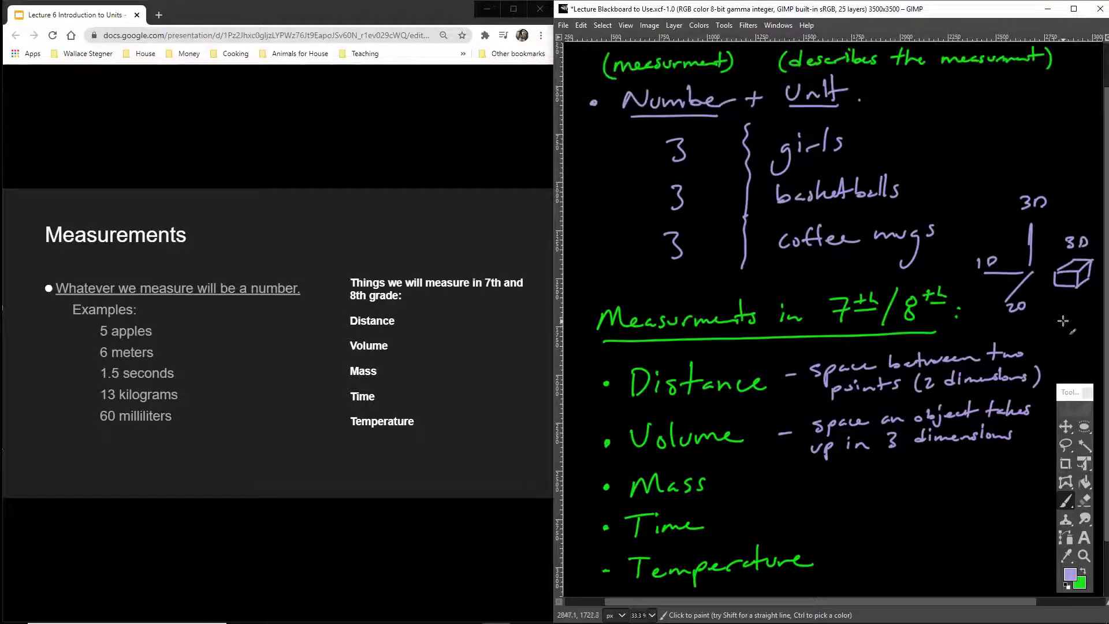
mouse_move(1068, 311)
left_mouse_down()
mouse_move(1041, 324)
mouse_move(1091, 311)
left_mouse_up()
mouse_move(1091, 311)
left_mouse_down()
mouse_move(1079, 324)
mouse_move(1065, 296)
left_mouse_up()
mouse_move(923, 376)
left_mouse_down()
mouse_move(931, 397)
mouse_move(936, 389)
left_mouse_up()
mouse_move(1050, 343)
left_mouse_down()
mouse_move(1090, 342)
mouse_move(1077, 337)
left_mouse_up()
left_click_drag(1089, 327, 1087, 328)
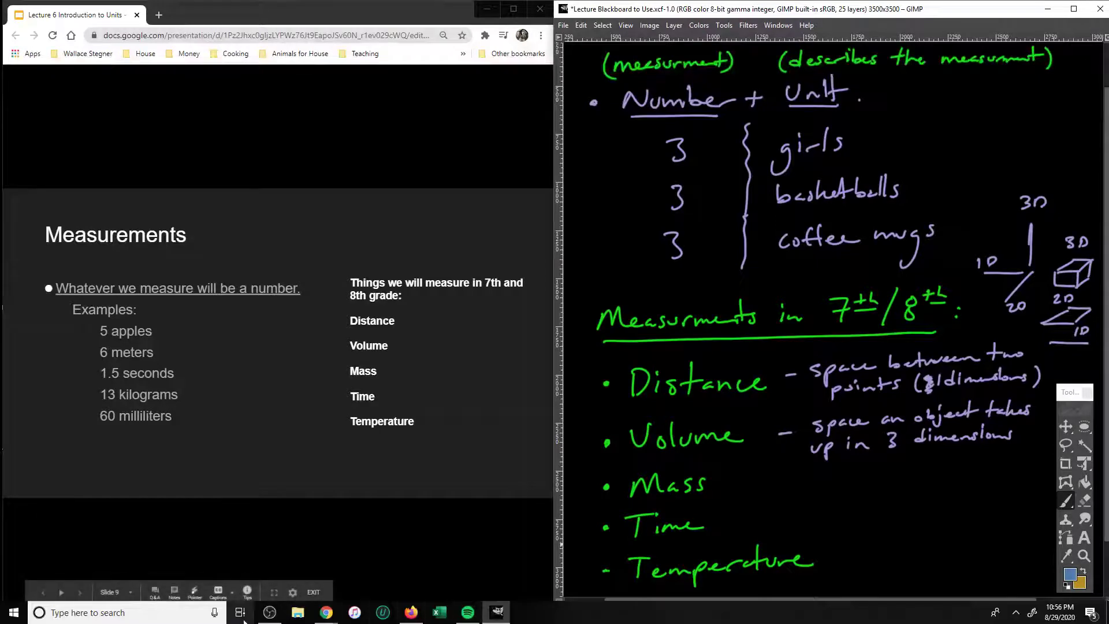
left_click(270, 612)
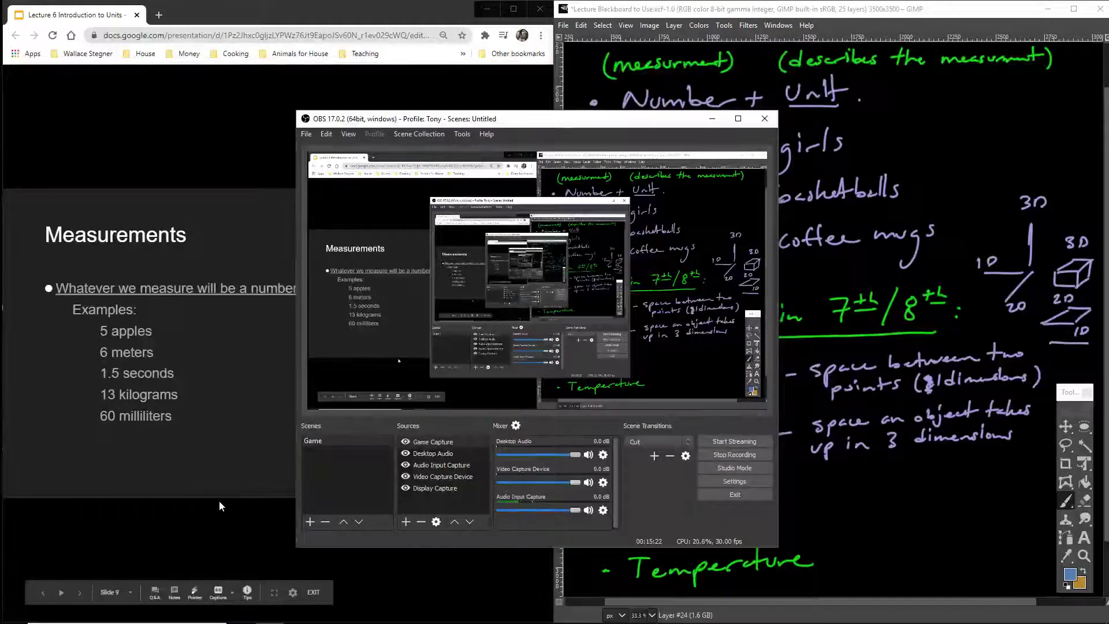
left_click(220, 501)
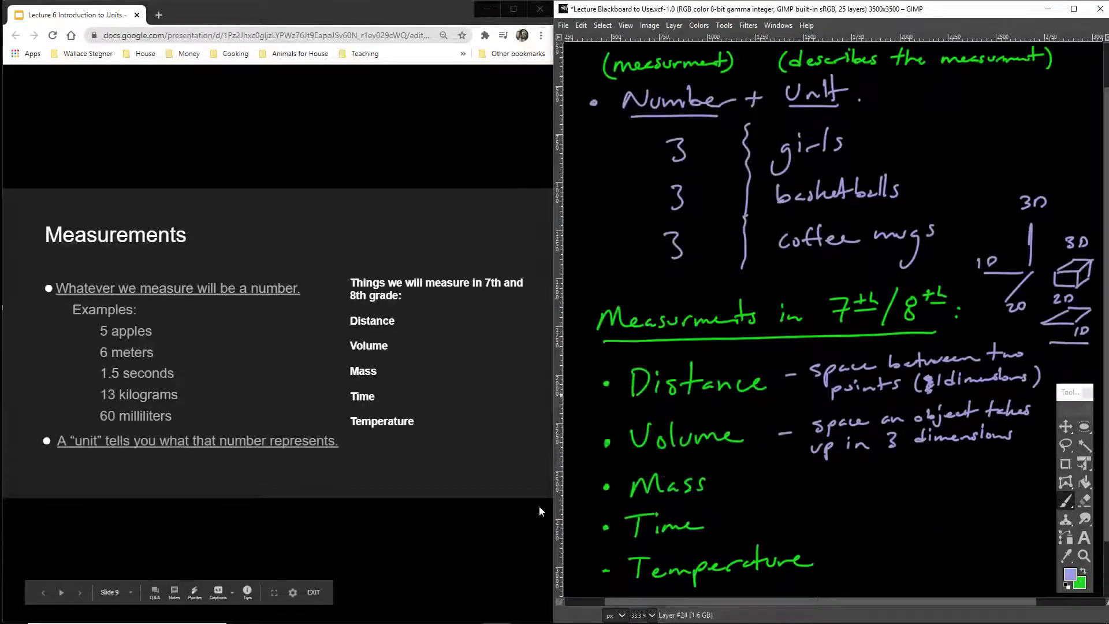
- Define Mass as the number and types of atoms
left_click_drag(742, 485, 754, 483)
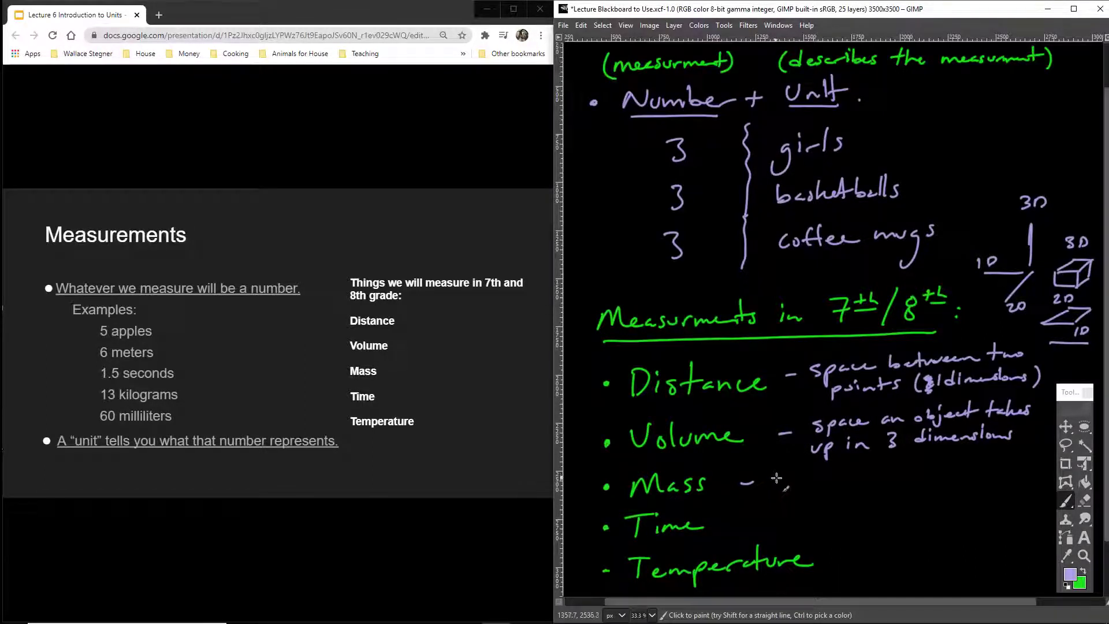
mouse_move(776, 478)
left_mouse_down()
mouse_move(941, 477)
mouse_move(977, 458)
mouse_move(1045, 463)
left_mouse_up()
left_click_drag(1014, 462, 1020, 469)
left_click_drag(766, 499, 761, 510)
mouse_move(789, 490)
left_mouse_down()
mouse_move(788, 508)
mouse_move(805, 498)
mouse_move(883, 506)
mouse_move(889, 492)
mouse_move(968, 496)
left_mouse_up()
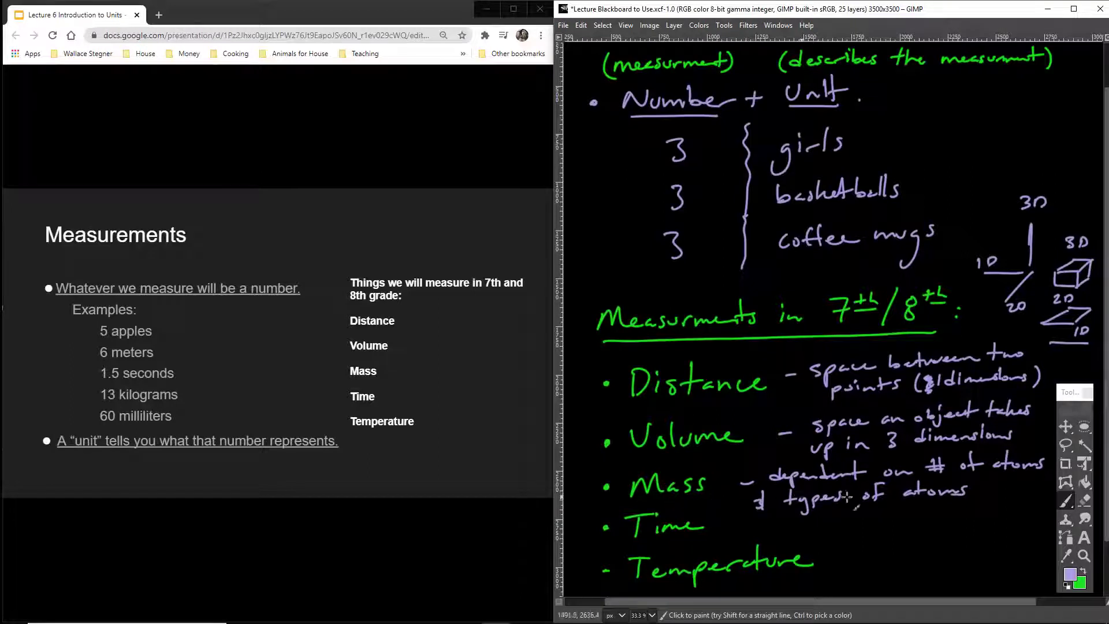
left_click(981, 492)
- Define Time as what allows things to occur
left_click_drag(730, 534, 742, 533)
left_click_drag(762, 527, 1048, 514)
left_click_drag(837, 537, 950, 536)
left_click(956, 540)
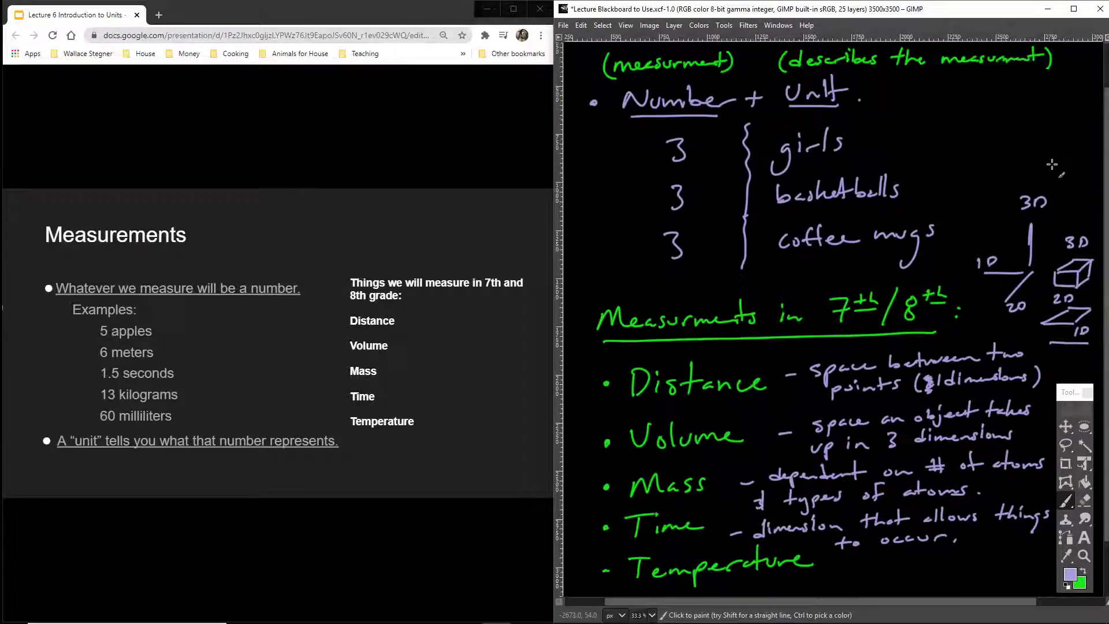
- Define Temperature as 'Measurement of molecular motion.', redoing the miswritten strokes
left_click_drag(834, 570, 845, 566)
key("ctrl+z")
left_click_drag(825, 564, 836, 565)
mouse_move(852, 561)
left_mouse_down()
mouse_move(919, 569)
mouse_move(953, 556)
mouse_move(990, 572)
mouse_move(1002, 558)
left_mouse_up()
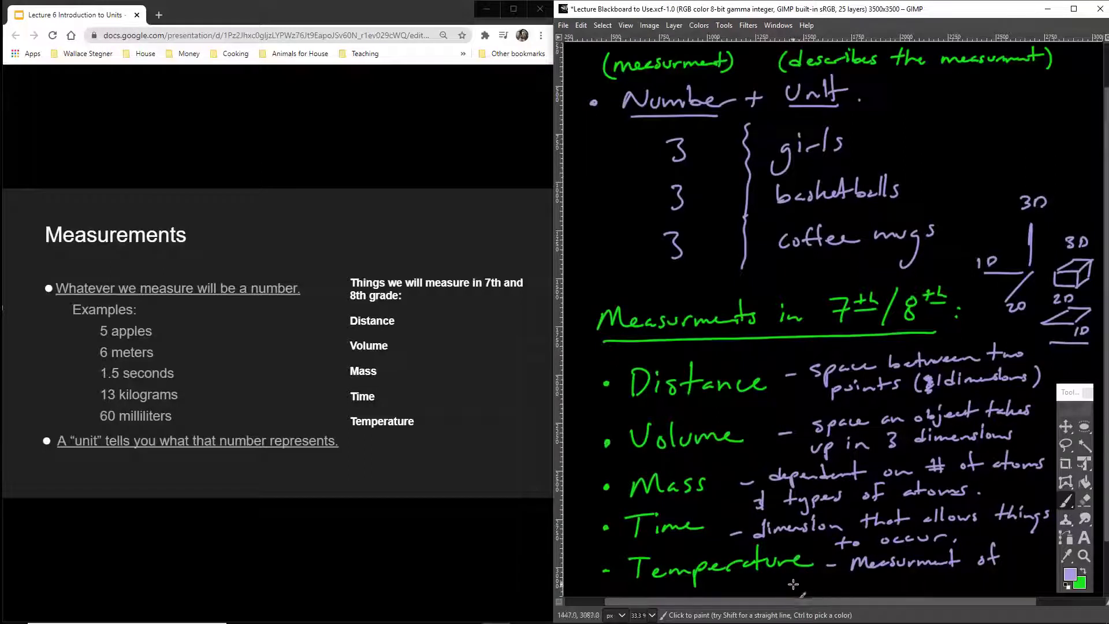
left_click_drag(792, 583, 990, 580)
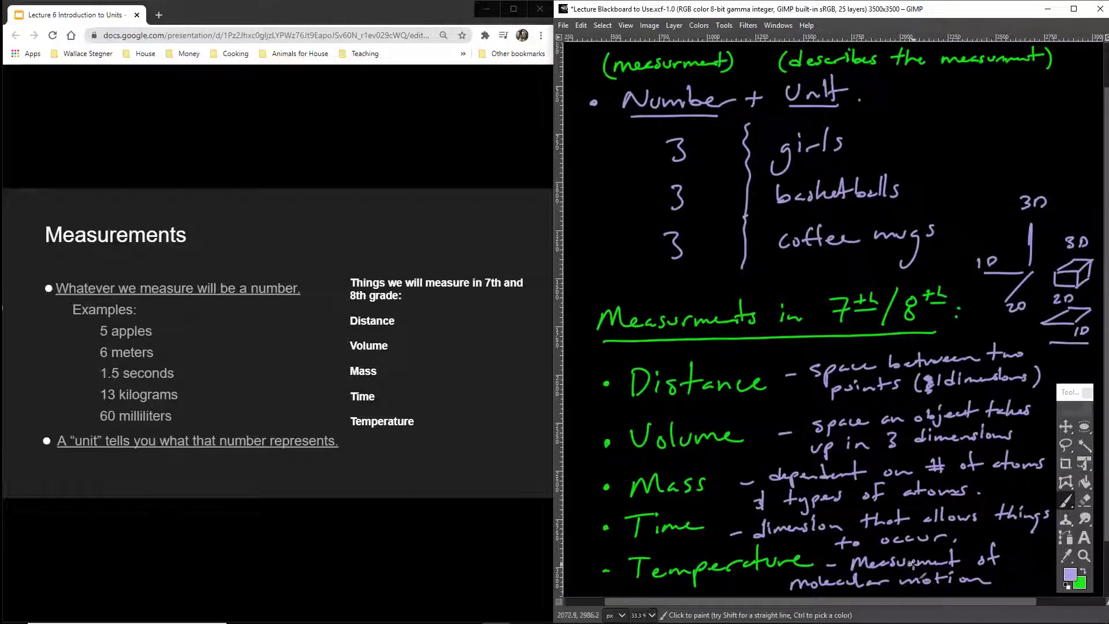
key("ctrl+z")
key("ctrl+z")
key("ctrl+z")
key("ctrl+z")
key("ctrl+z")
key("ctrl+z")
key("ctrl+z")
key("ctrl+z")
key("ctrl+z")
key("ctrl+z")
key("ctrl+z")
key("ctrl+z")
key("ctrl+z")
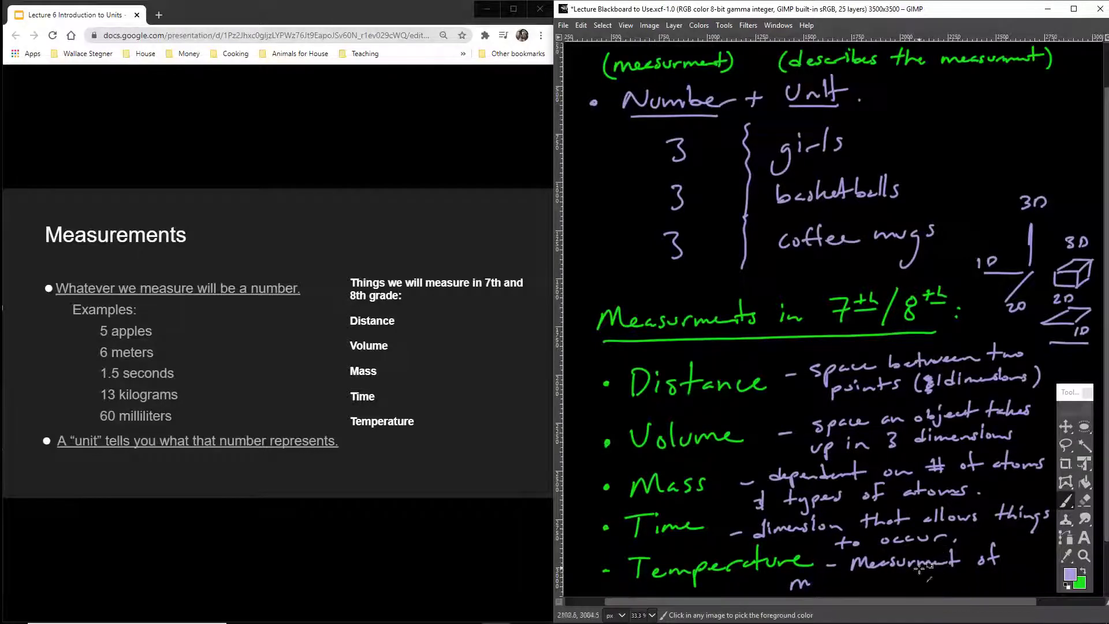
key("ctrl+z")
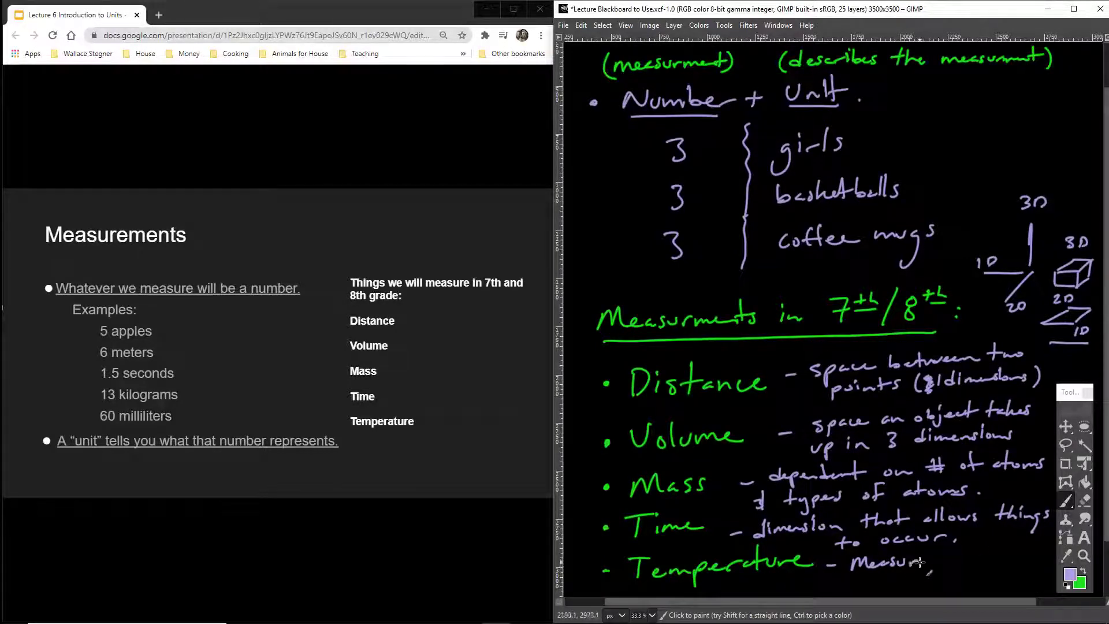
left_click_drag(921, 562, 1026, 563)
left_click_drag(816, 589, 926, 588)
left_click_drag(929, 585, 1034, 581)
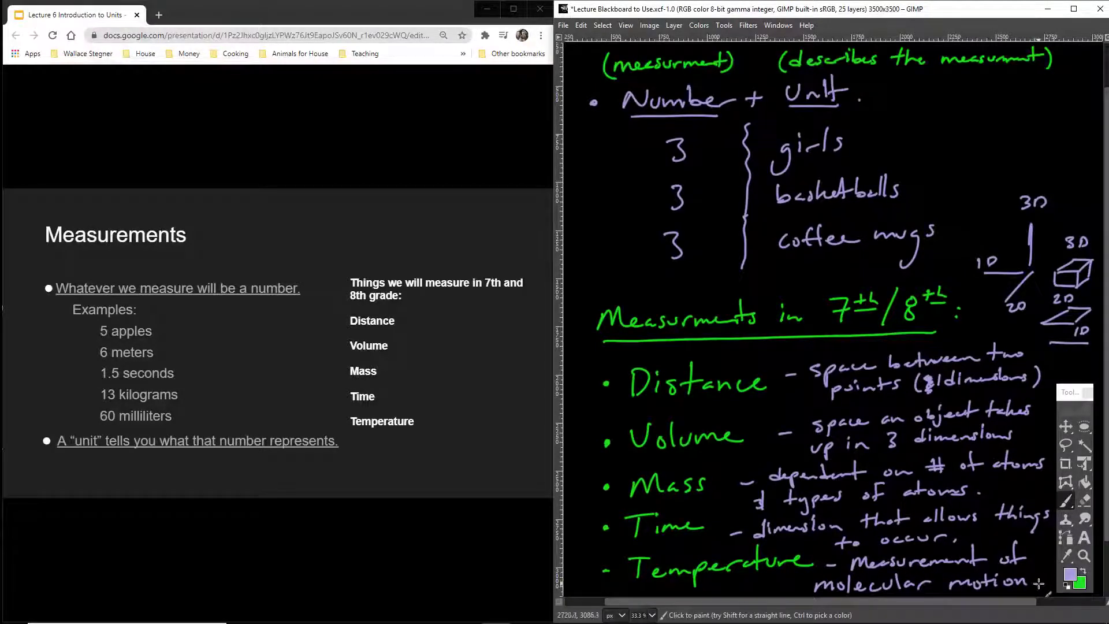
left_click(1039, 584)
- Advance the slide, delete the measurements notes layer, and make green the painting colour
left_click(483, 417)
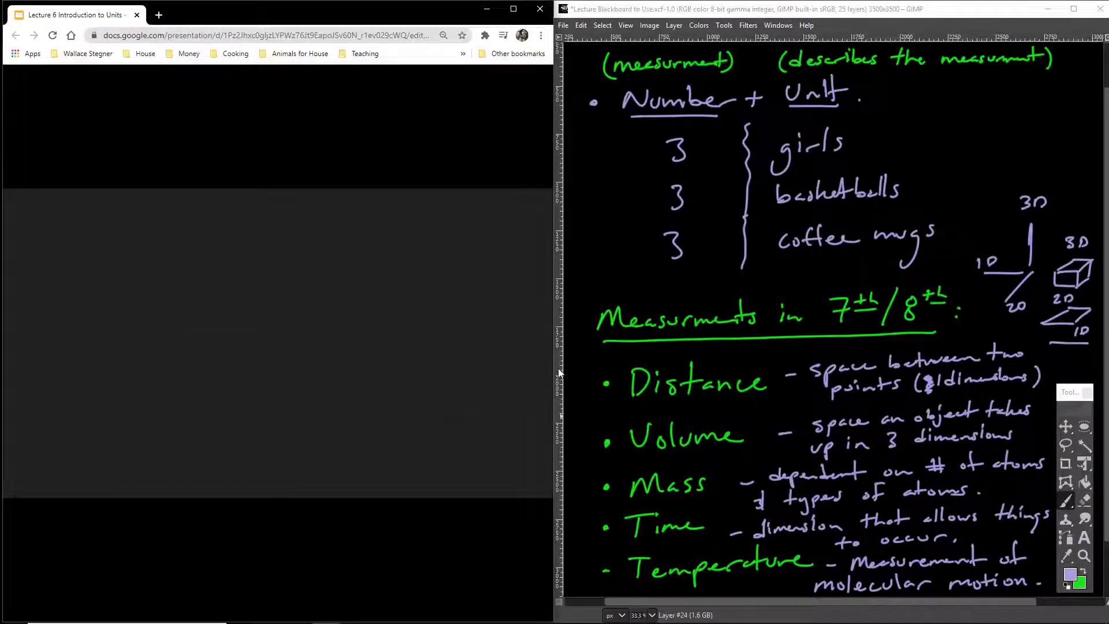
left_click(674, 32)
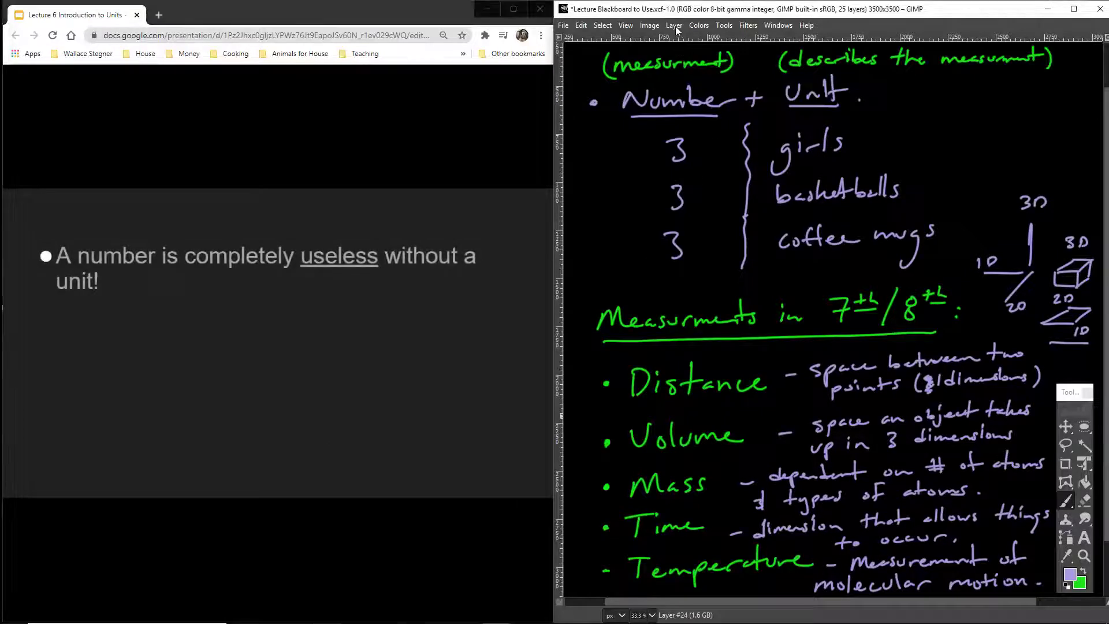
left_click(674, 29)
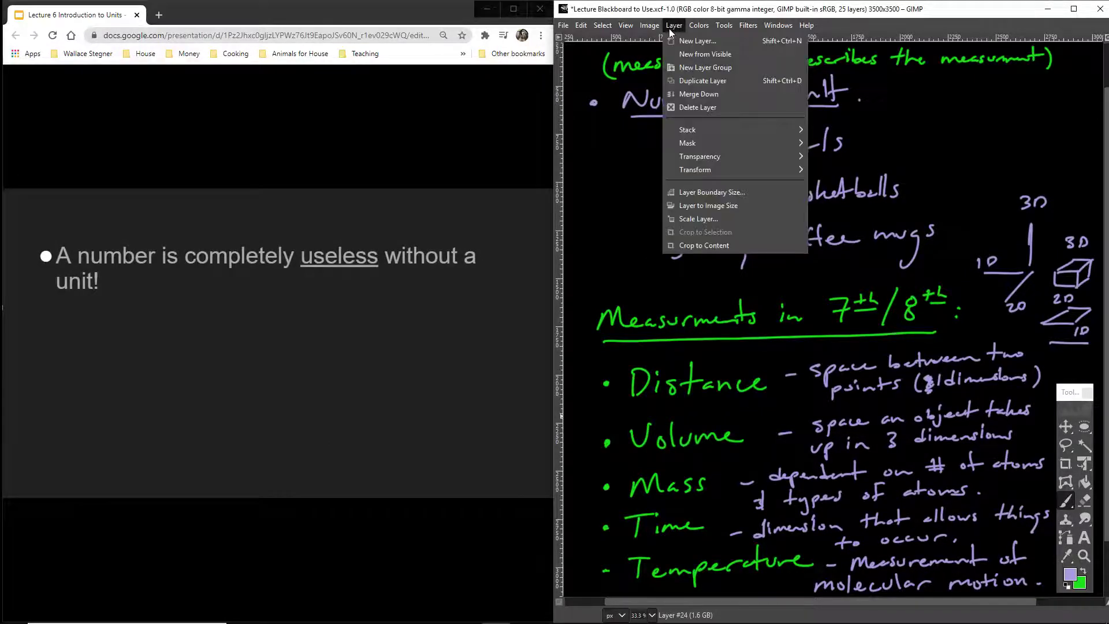
left_click(689, 107)
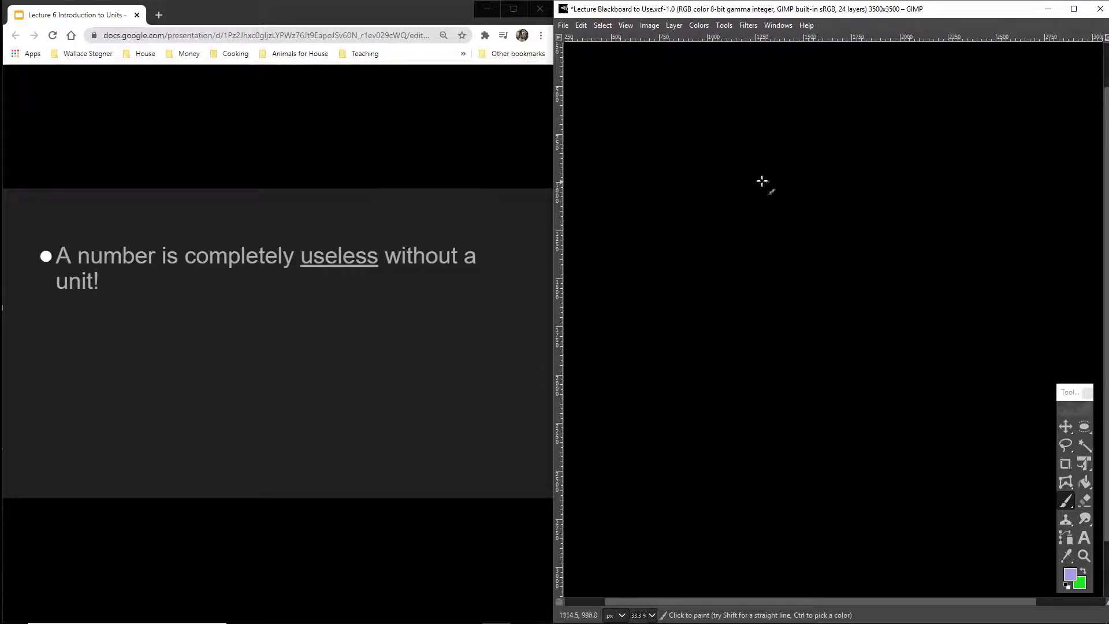
left_click(1083, 571)
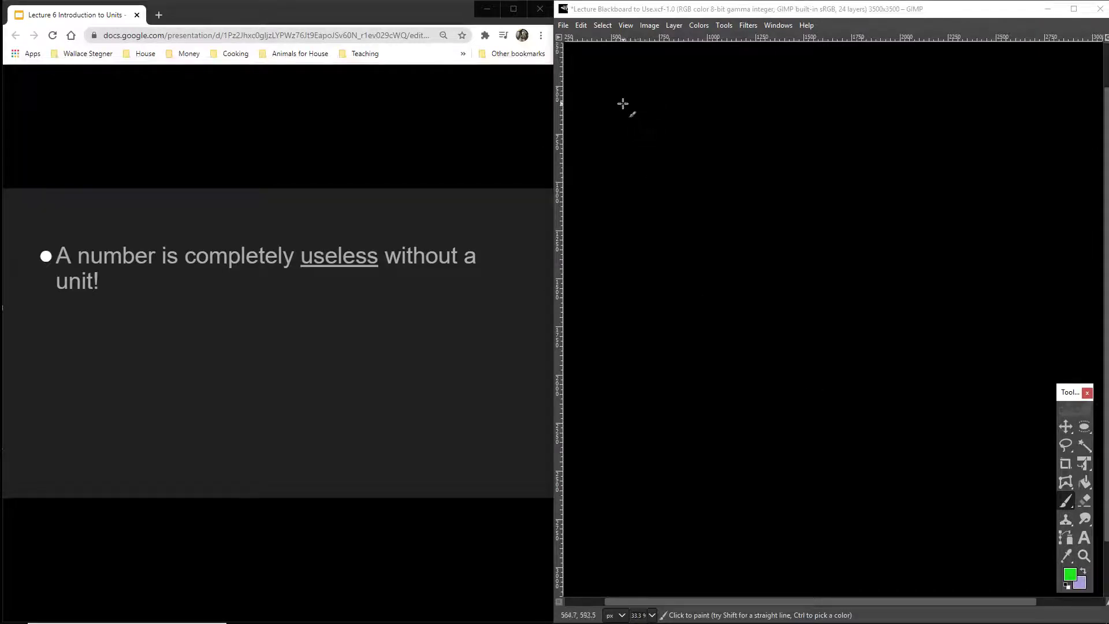
- Write the green circled-1 heading 'What is the... distance' and underline distance
left_click(604, 102)
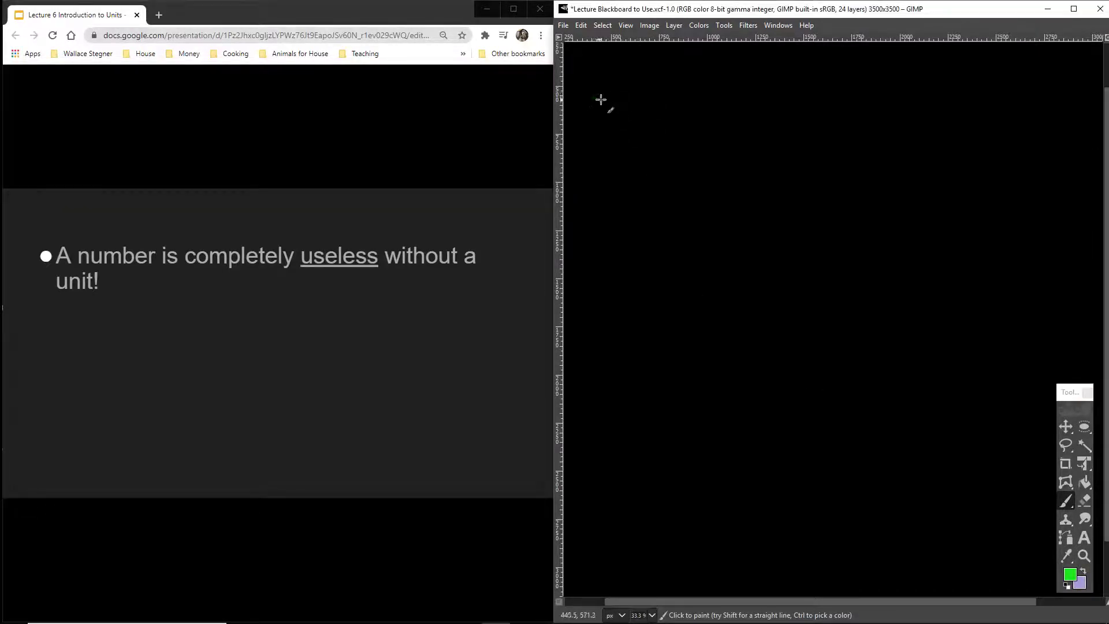
mouse_move(600, 100)
left_mouse_down()
mouse_move(747, 96)
mouse_move(580, 114)
left_mouse_up()
left_click_drag(582, 92, 580, 115)
left_click_drag(686, 97, 824, 97)
left_click_drag(622, 127, 789, 121)
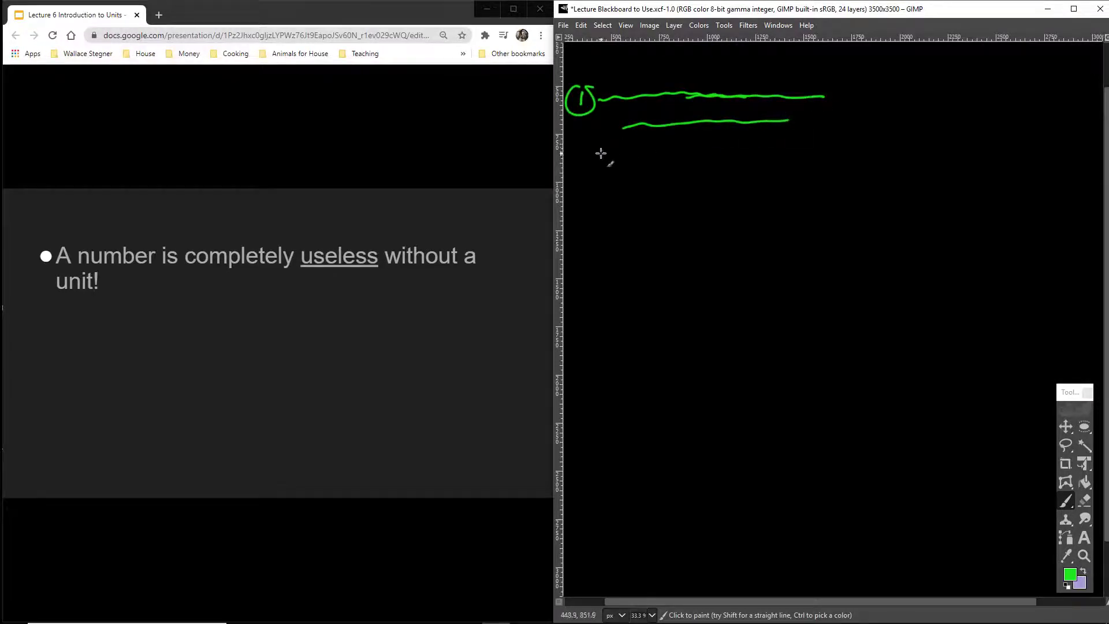
left_click_drag(599, 151, 736, 159)
left_click_drag(730, 147, 766, 158)
left_click_drag(765, 155, 822, 155)
mouse_move(833, 142)
left_mouse_down()
mouse_move(831, 154)
mouse_move(853, 153)
left_mouse_up()
left_click_drag(845, 143, 930, 146)
left_click_drag(808, 169, 922, 164)
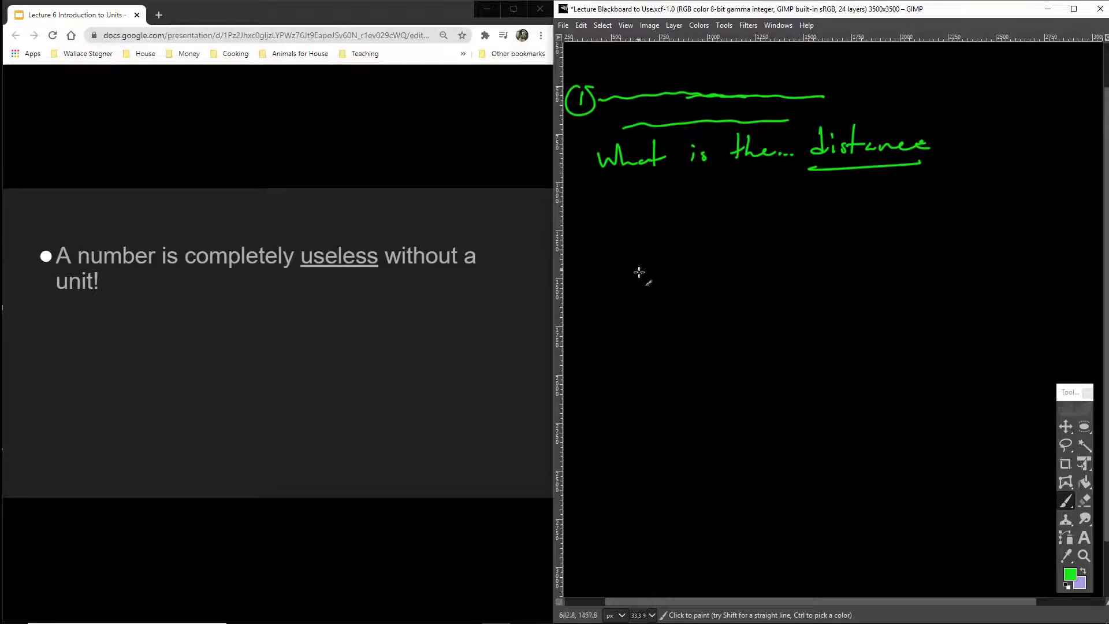
- Write a bare 3, circle it and cross it out, then circle '3 meters' with an arrow
mouse_move(656, 248)
left_mouse_down()
mouse_move(669, 266)
mouse_move(658, 276)
left_mouse_up()
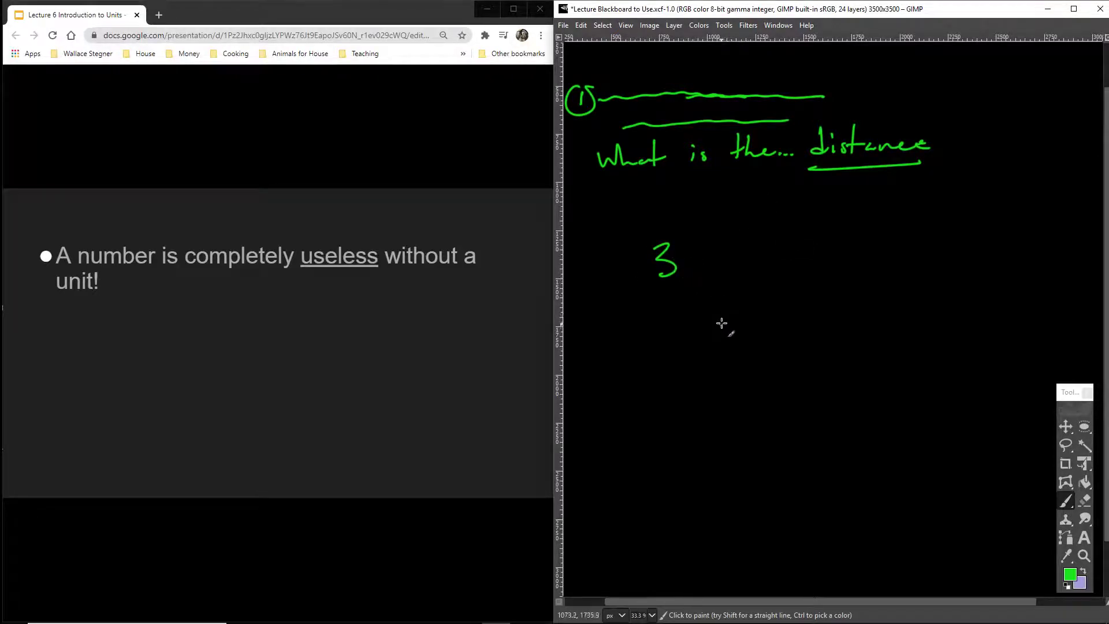
left_click_drag(666, 226, 686, 260)
left_click_drag(757, 200, 630, 298)
left_click_drag(638, 206, 736, 301)
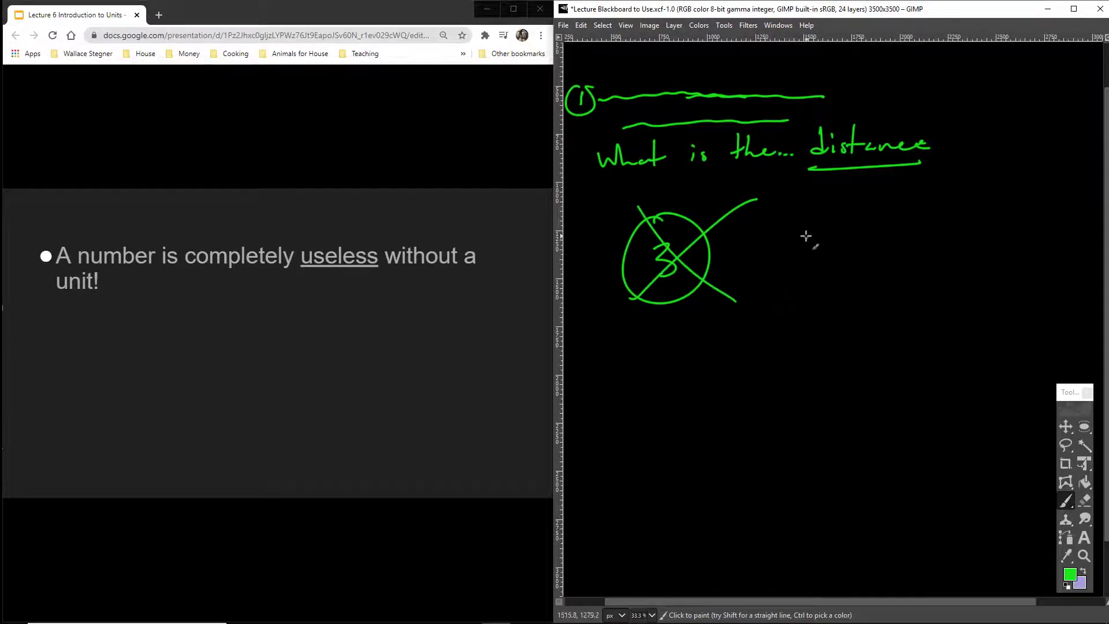
mouse_move(797, 228)
left_mouse_down()
mouse_move(807, 253)
mouse_move(848, 234)
mouse_move(869, 248)
mouse_move(889, 234)
mouse_move(915, 243)
mouse_move(946, 231)
mouse_move(955, 242)
left_mouse_up()
left_click_drag(953, 194, 982, 234)
left_click_drag(883, 262, 885, 316)
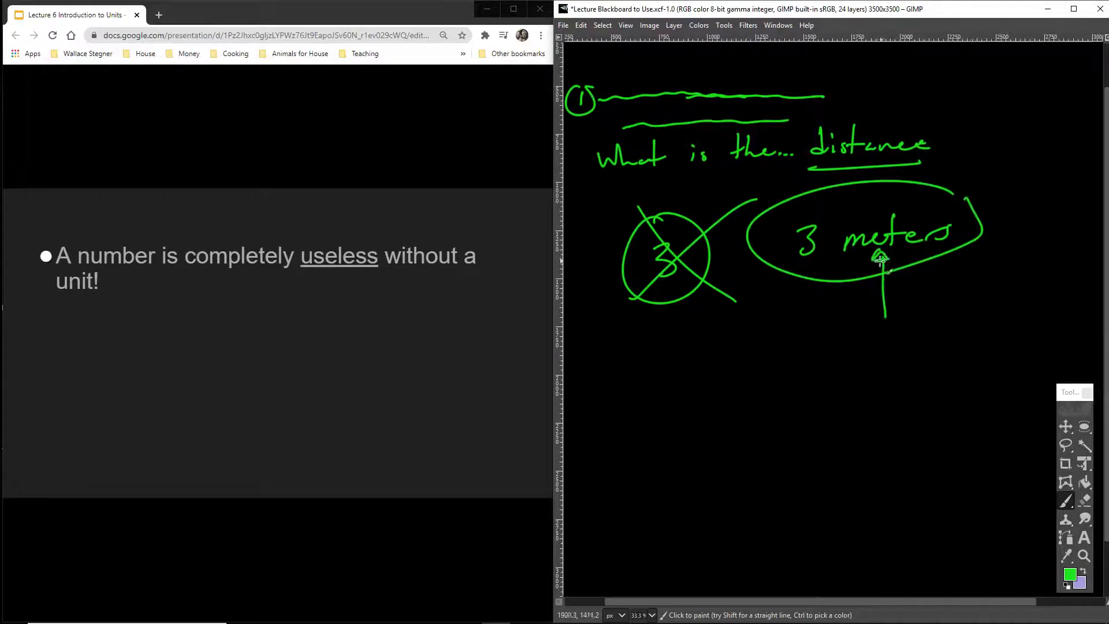
left_click_drag(879, 259, 888, 260)
- In lavender, add arrows at the 3 and meters, X out the 3, and reveal the next bullet
left_click(1083, 572)
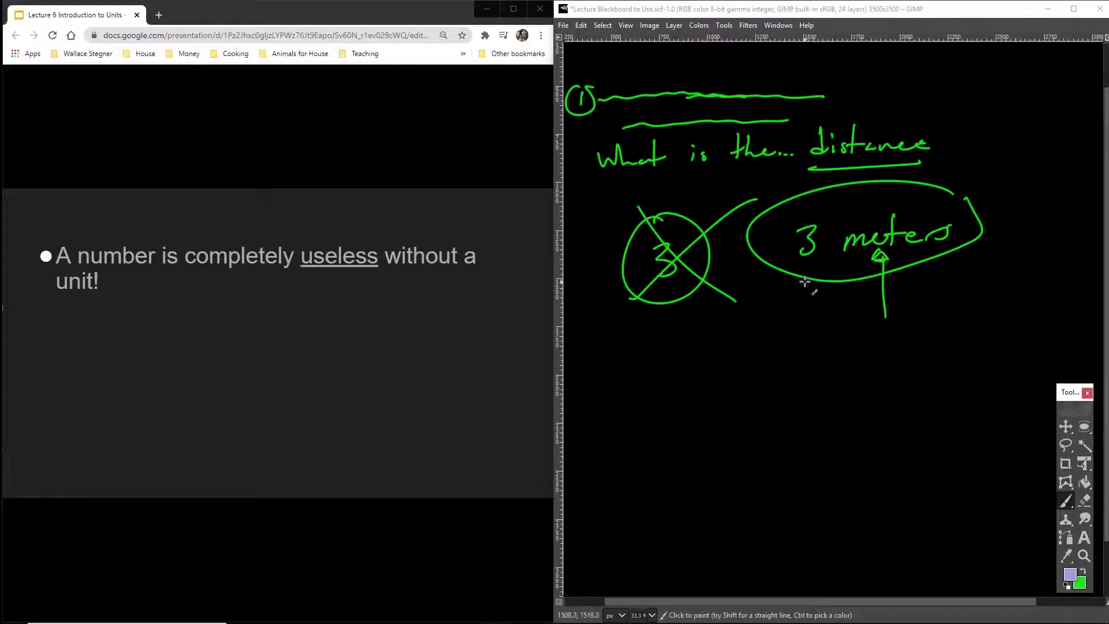
left_click_drag(784, 340, 814, 277)
mouse_move(919, 256)
left_mouse_down()
mouse_move(937, 338)
mouse_move(921, 248)
mouse_move(936, 265)
left_mouse_up()
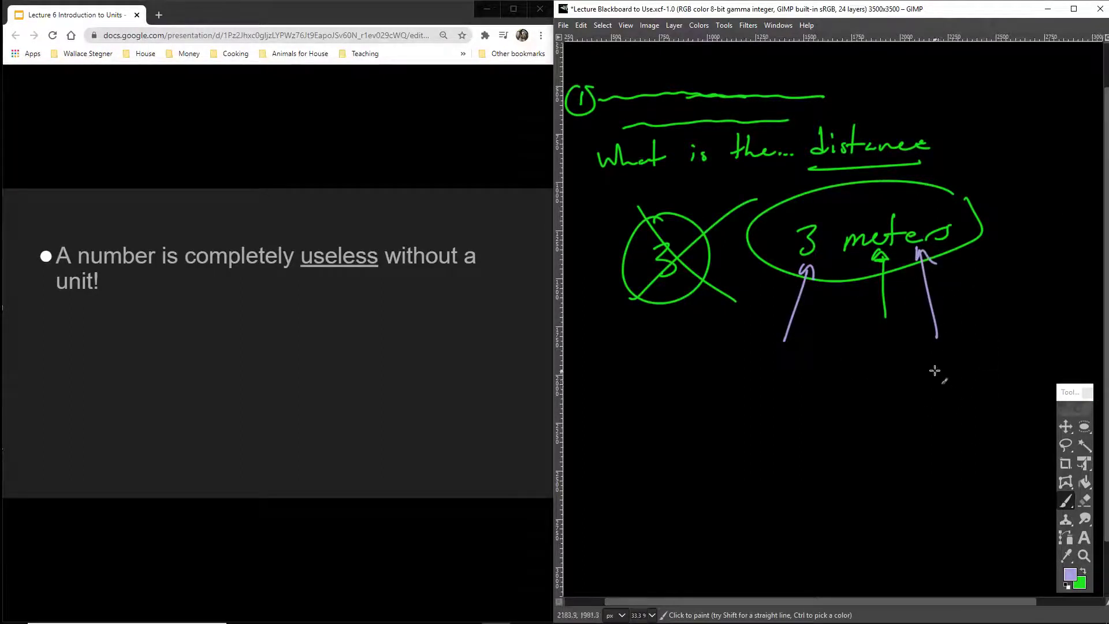
left_click_drag(703, 198, 632, 317)
left_click_drag(630, 195, 706, 298)
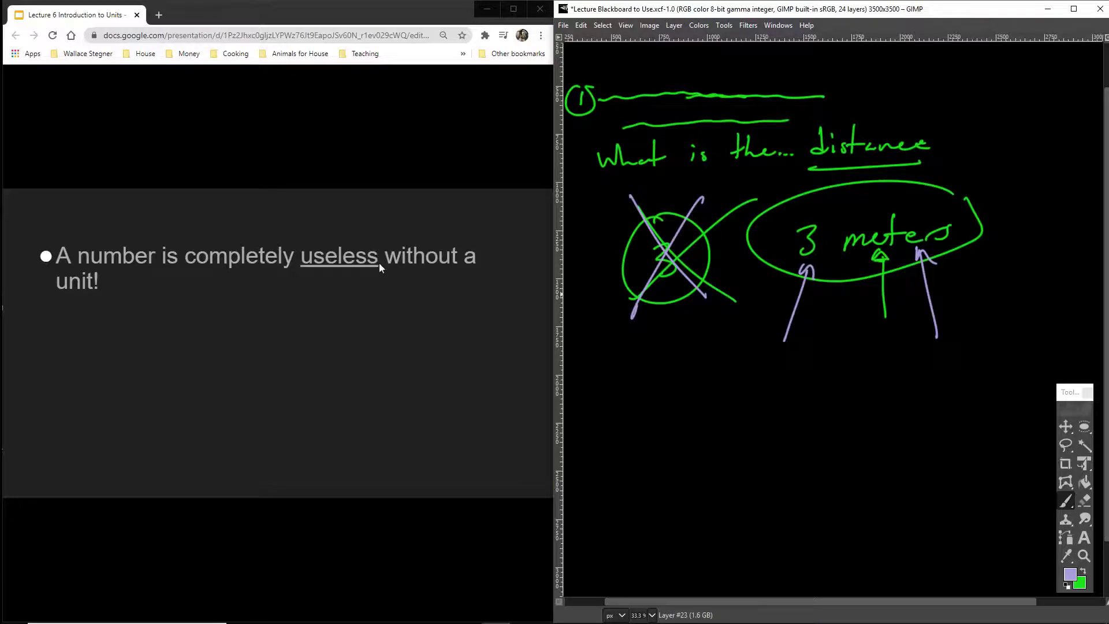
left_click(348, 331)
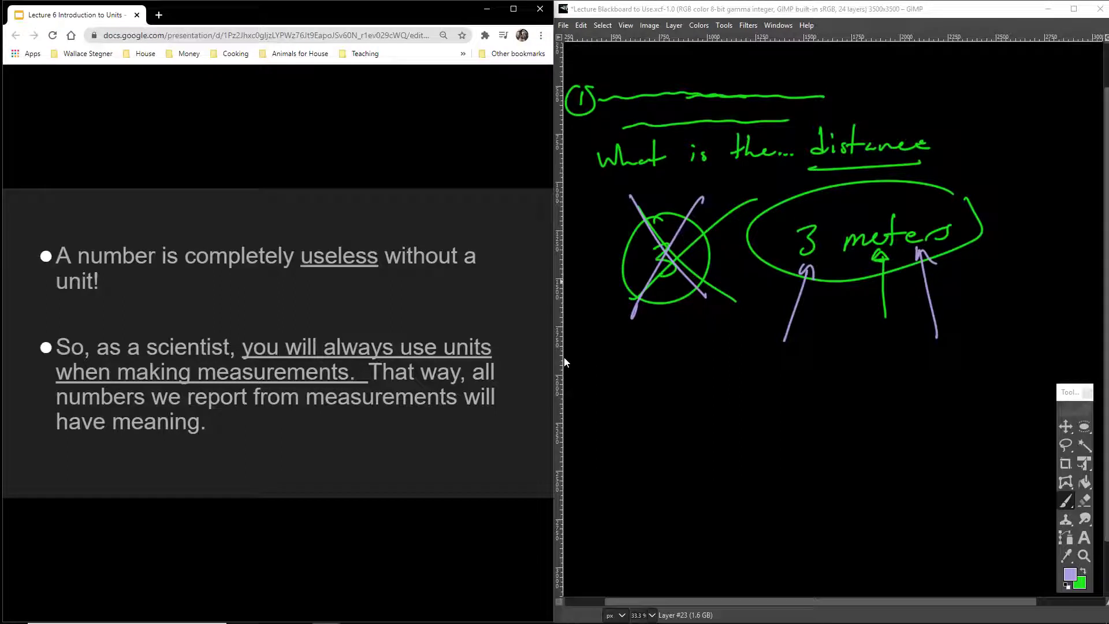
left_click(722, 15)
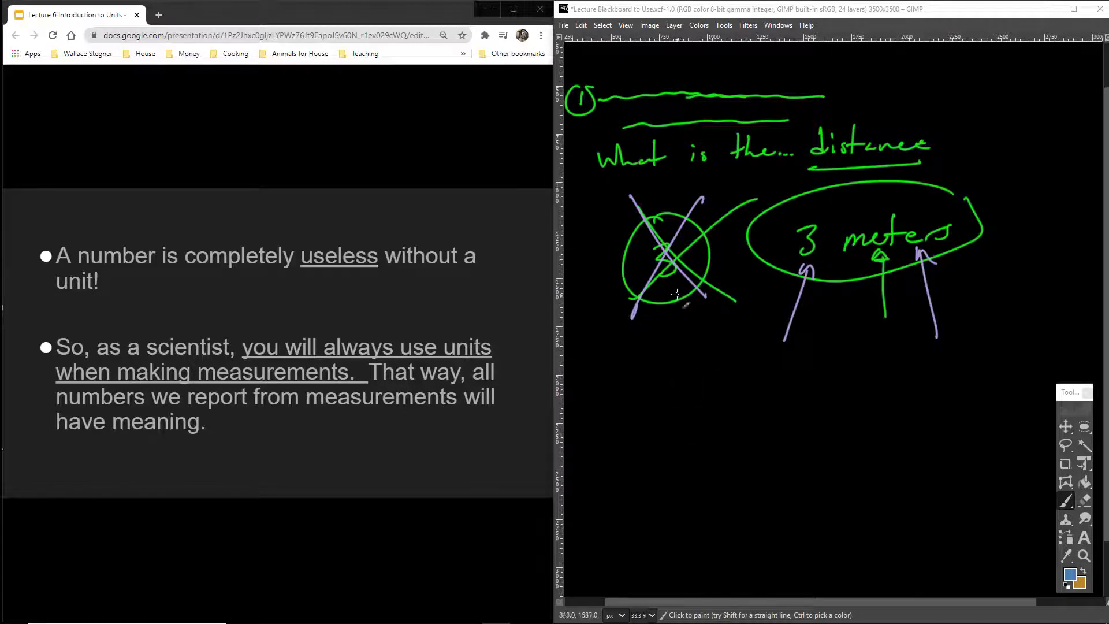
- Write lavender '3... 7... 100,000...' with arrows pointing up to each and a loop around them
mouse_move(641, 374)
left_mouse_down()
mouse_move(659, 401)
mouse_move(643, 404)
left_mouse_up()
mouse_move(729, 376)
left_mouse_down()
mouse_move(744, 388)
mouse_move(734, 401)
left_mouse_up()
mouse_move(835, 374)
left_mouse_down()
mouse_move(900, 392)
mouse_move(928, 383)
mouse_move(974, 391)
left_mouse_up()
left_click(977, 392)
left_click_drag(986, 390, 992, 390)
left_click_drag(996, 389, 1002, 388)
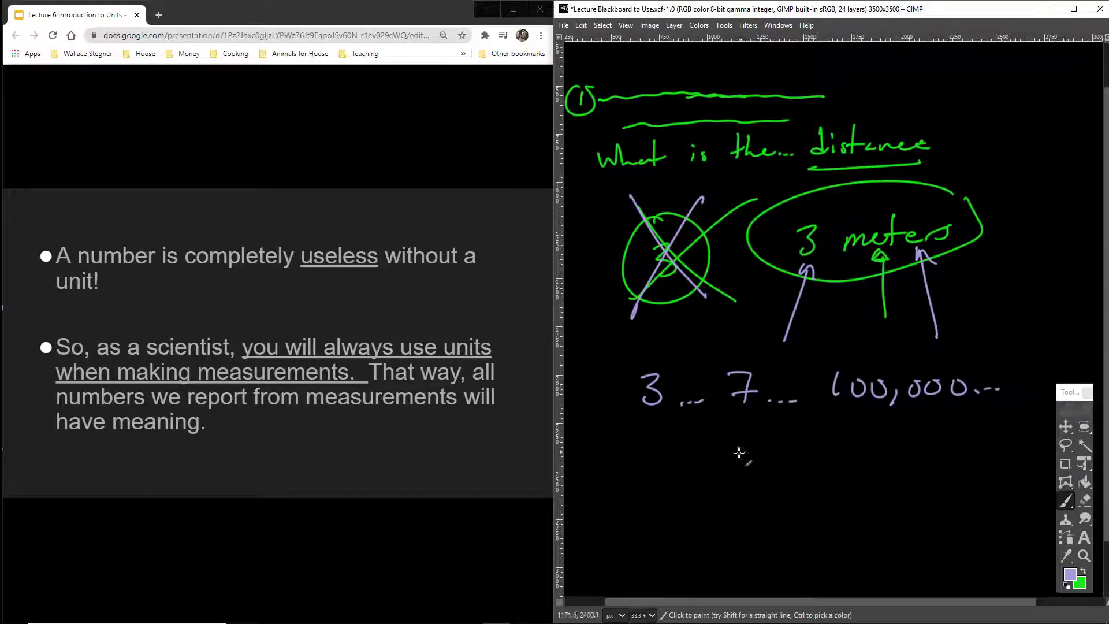
left_click_drag(667, 500, 671, 412)
mouse_move(769, 484)
left_mouse_down()
mouse_move(769, 411)
mouse_move(779, 414)
left_mouse_up()
mouse_move(985, 484)
left_mouse_down()
mouse_move(983, 403)
mouse_move(992, 410)
left_mouse_up()
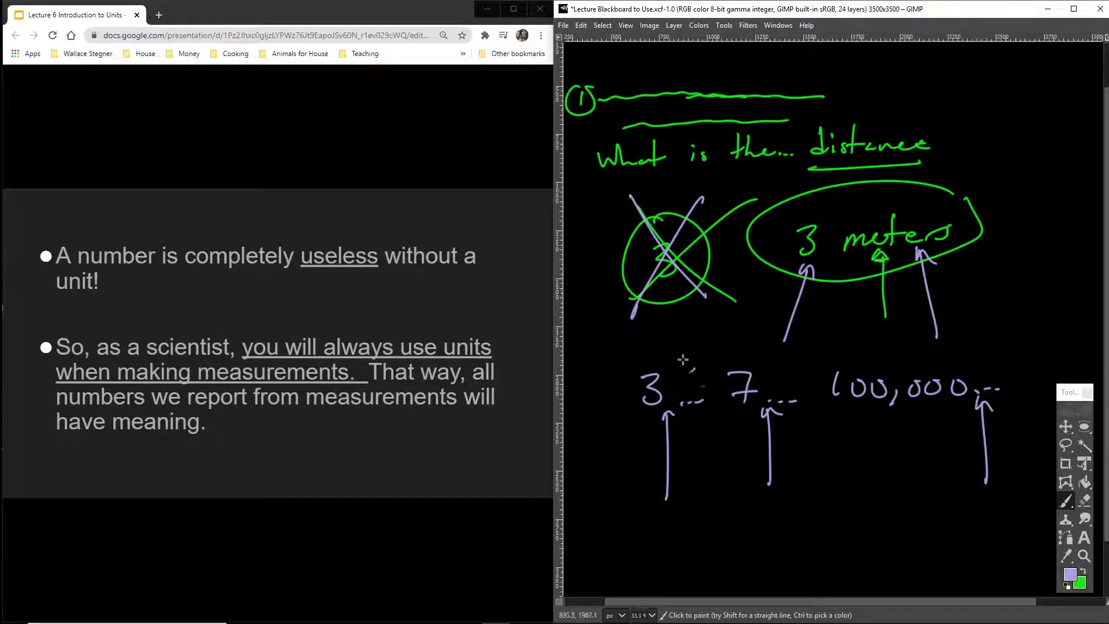
mouse_move(952, 347)
left_mouse_down()
mouse_move(714, 355)
mouse_move(647, 424)
mouse_move(745, 430)
left_mouse_up()
left_click_drag(817, 427, 968, 426)
mouse_move(952, 346)
left_mouse_down()
mouse_move(1023, 386)
mouse_move(995, 421)
left_mouse_up()
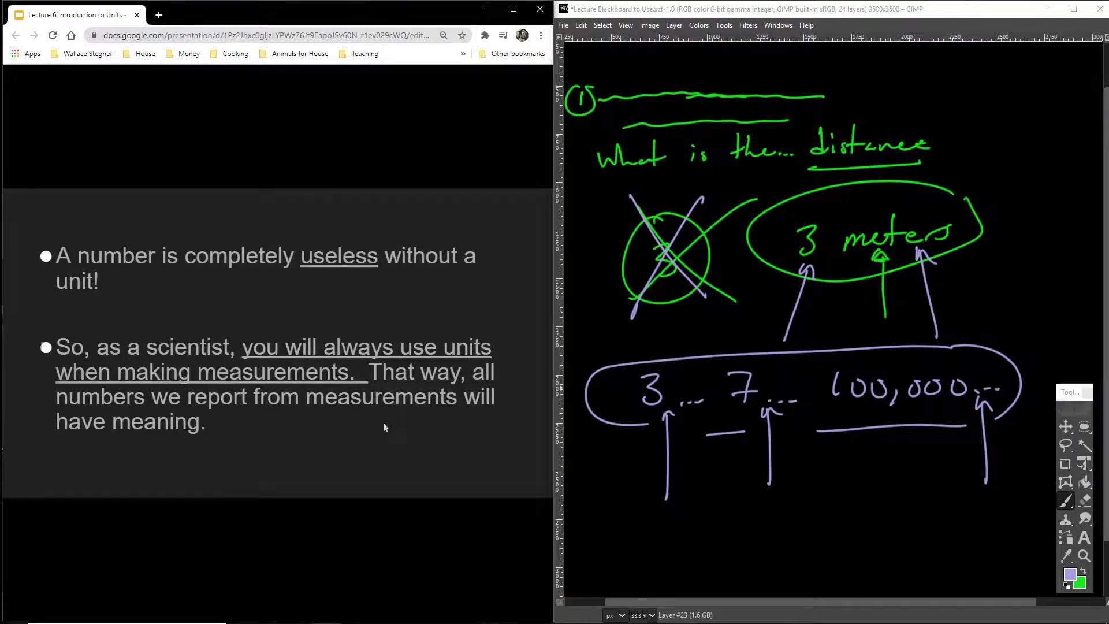
- Advance the slides to 'Common Units in Science' and delete the notes layer
left_click(383, 421)
left_click(674, 24)
left_click(711, 109)
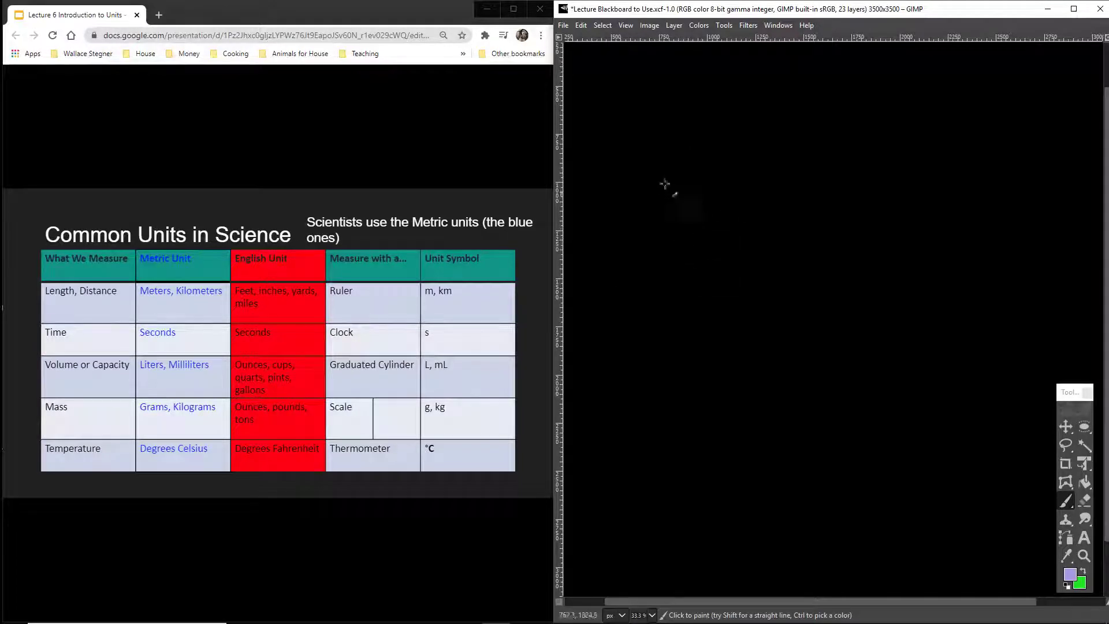
- Write Distance, Time, Volume, Mass and Temperature down the left in lavender
mouse_move(598, 97)
left_mouse_down()
mouse_move(619, 114)
mouse_move(635, 99)
mouse_move(669, 111)
mouse_move(667, 91)
mouse_move(635, 107)
left_mouse_up()
key("ctrl+z")
key("ctrl+z")
left_click_drag(653, 76, 655, 106)
left_click_drag(642, 94, 733, 98)
mouse_move(611, 151)
left_mouse_down()
mouse_move(611, 169)
mouse_move(684, 162)
left_mouse_up()
left_click_drag(595, 220, 688, 232)
mouse_move(601, 314)
left_mouse_down()
mouse_move(629, 303)
mouse_move(676, 308)
left_mouse_up()
mouse_move(606, 375)
left_mouse_down()
mouse_move(606, 396)
mouse_move(625, 373)
left_mouse_up()
mouse_move(621, 388)
left_mouse_down()
mouse_move(692, 399)
mouse_move(758, 380)
left_mouse_up()
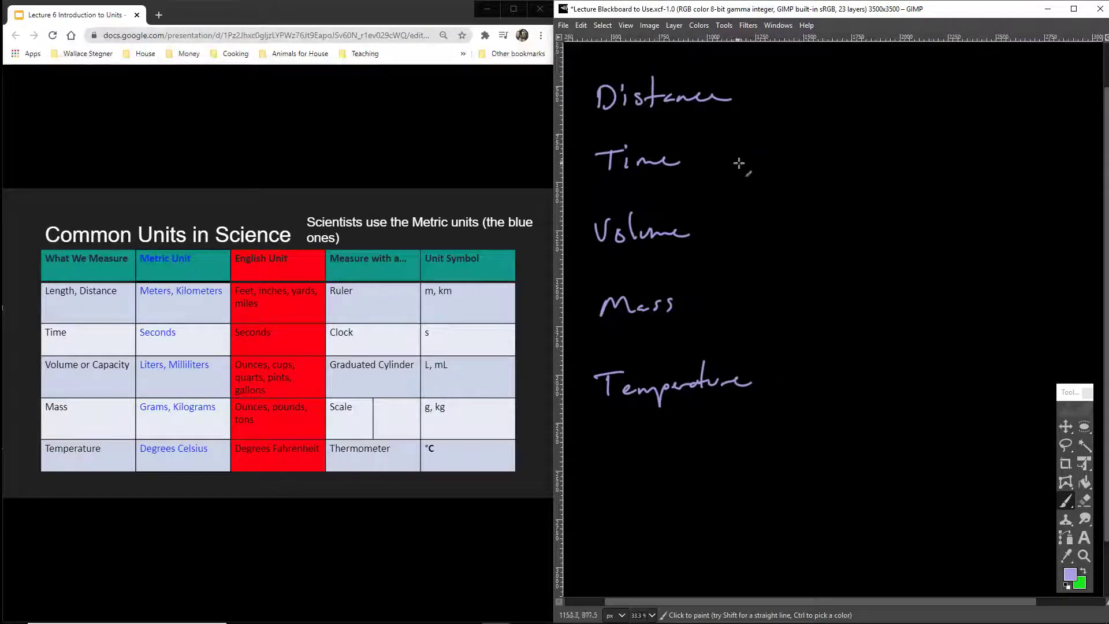
- Rule lines under the first four row labels and draw a vertical column divider
left_click_drag(600, 126, 960, 115)
left_click_drag(605, 192, 960, 196)
left_click_drag(613, 273, 960, 287)
left_click_drag(604, 350, 988, 361)
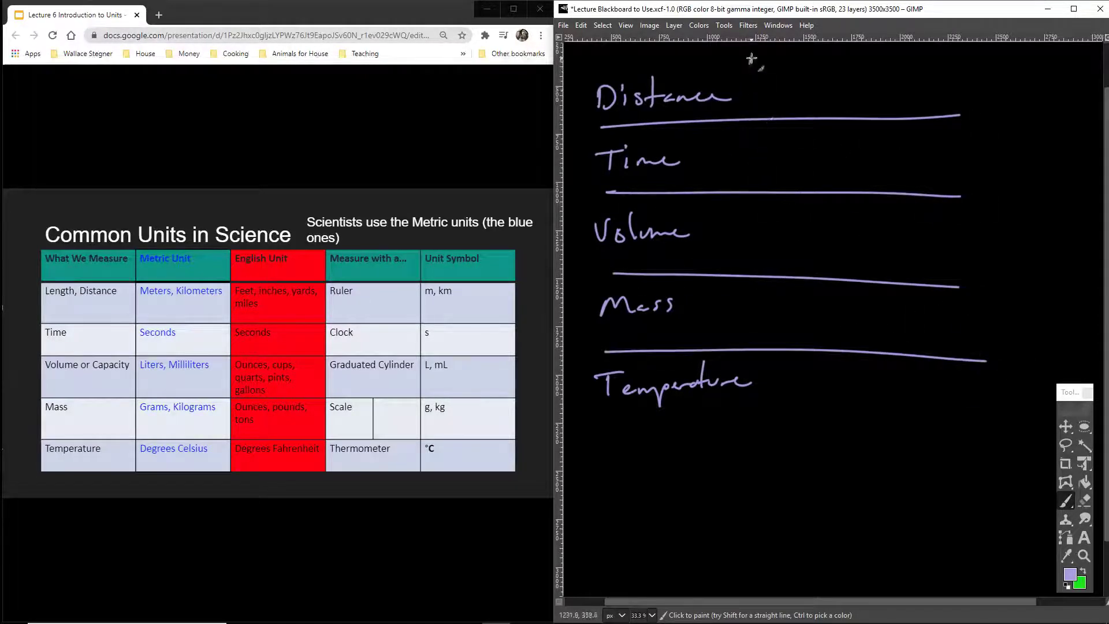
left_click_drag(751, 57, 773, 473)
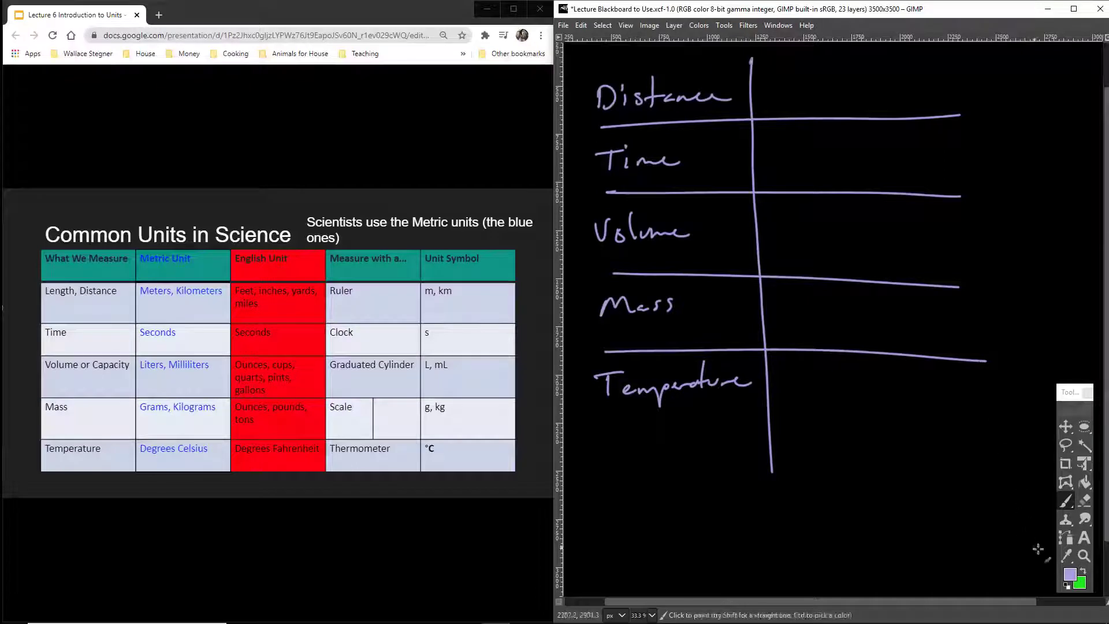
- Write the green 'Metric Unit' heading and draw a second lavender column divider
left_click(1083, 571)
mouse_move(763, 72)
left_mouse_down()
mouse_move(823, 64)
mouse_move(784, 89)
left_mouse_up()
left_click_drag(801, 91, 820, 97)
left_click_drag(807, 84, 825, 81)
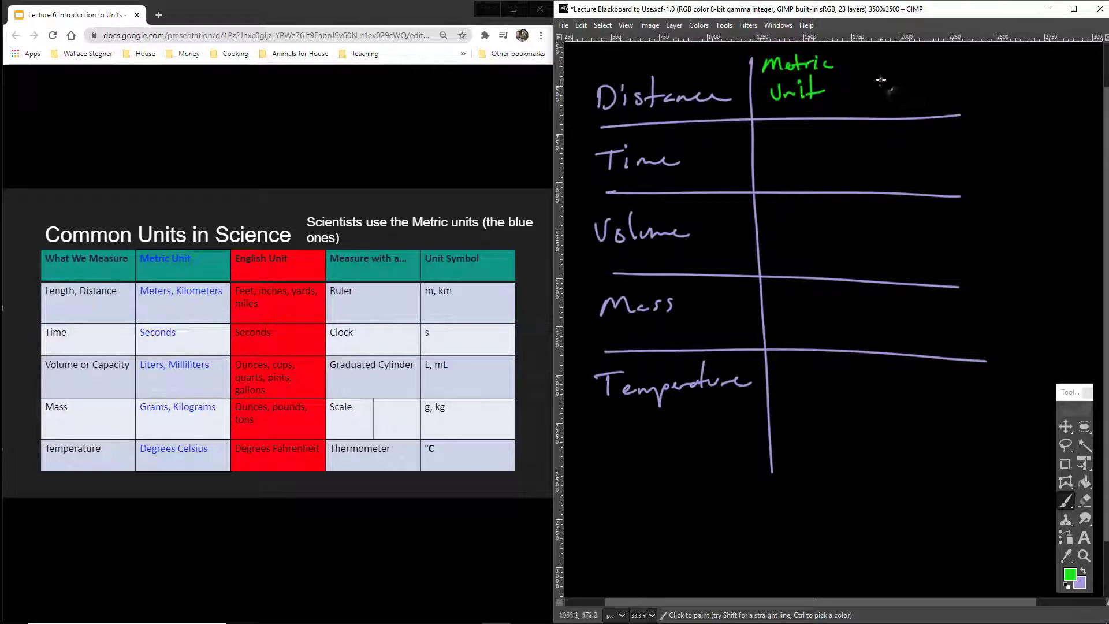
left_click(1083, 572)
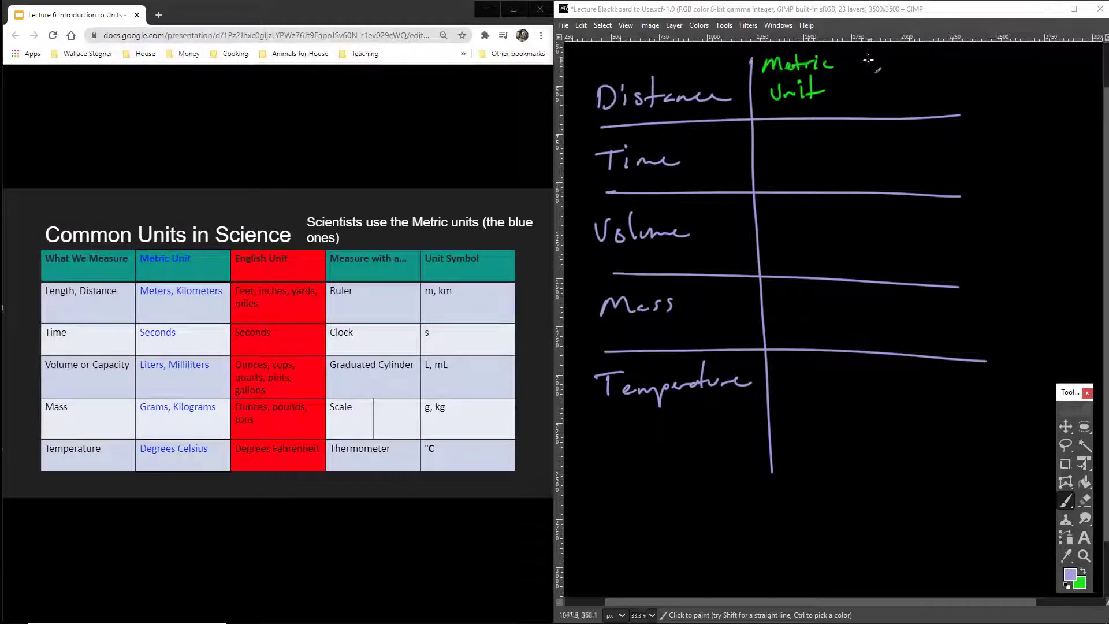
left_click_drag(862, 55, 884, 486)
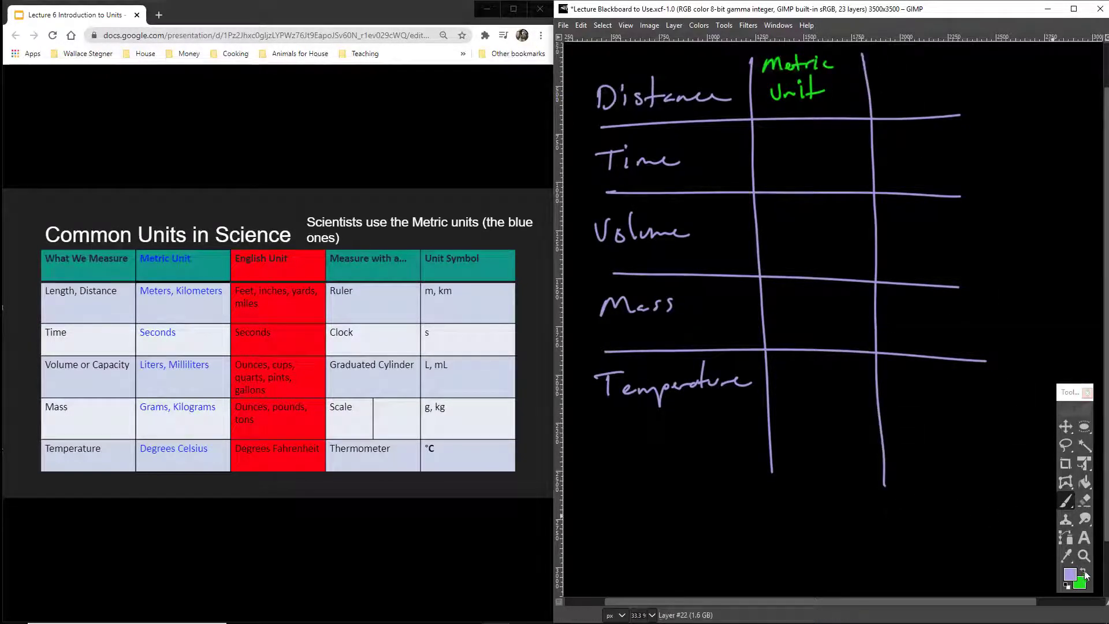
left_click(1083, 571)
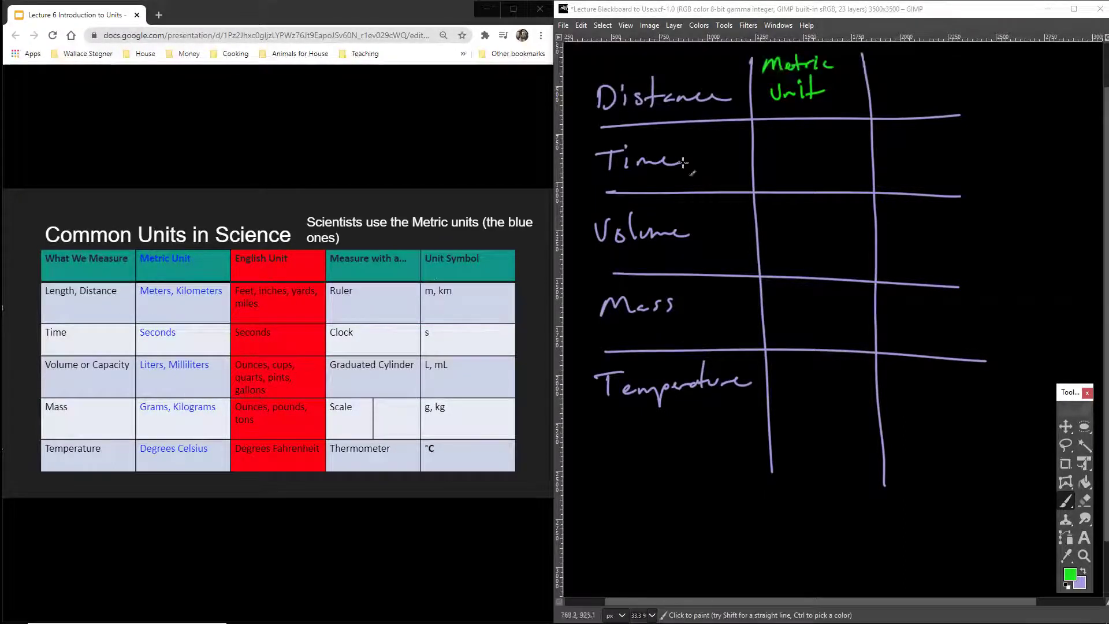
- Write Meters (m) and start kilometers, then undo back to the row labels and one divider
left_click_drag(761, 157, 865, 149)
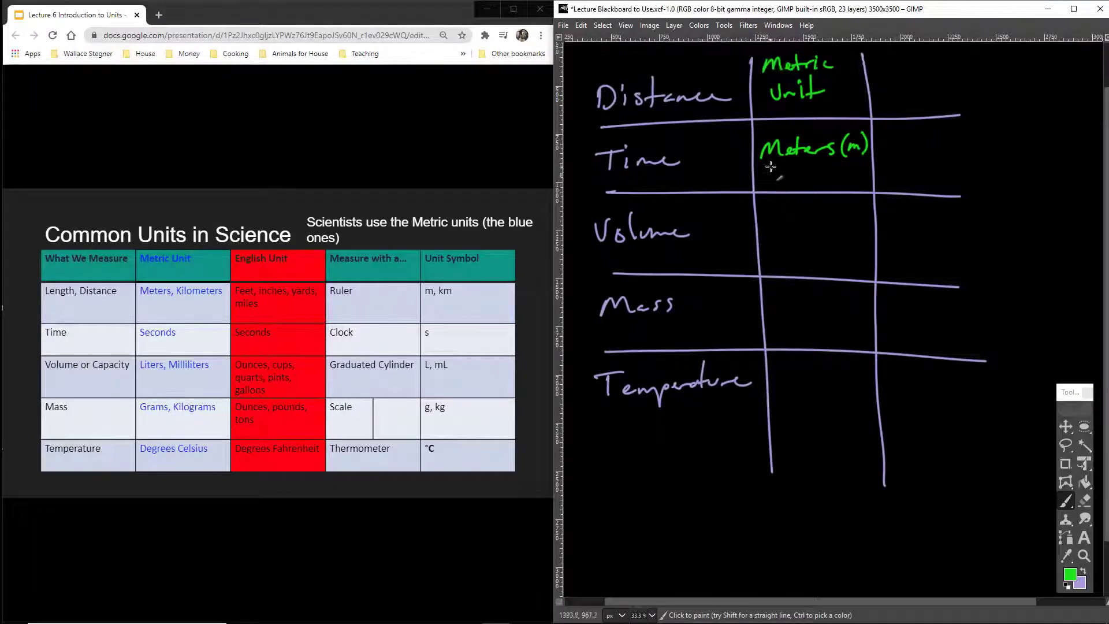
mouse_move(764, 182)
left_mouse_down()
mouse_move(859, 173)
mouse_move(870, 183)
left_mouse_up()
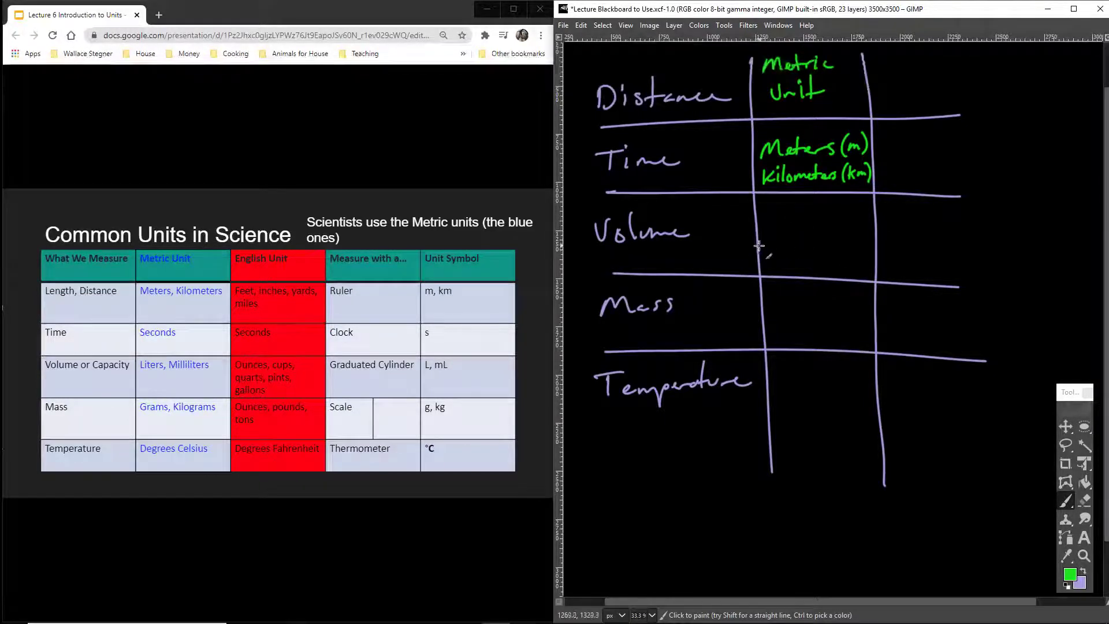
key("ctrl+z")
key("ctrl+z")
key("ctrl+z")
key("ctrl+z")
key("ctrl+z")
key("ctrl+z")
key("ctrl+z")
key("ctrl+z")
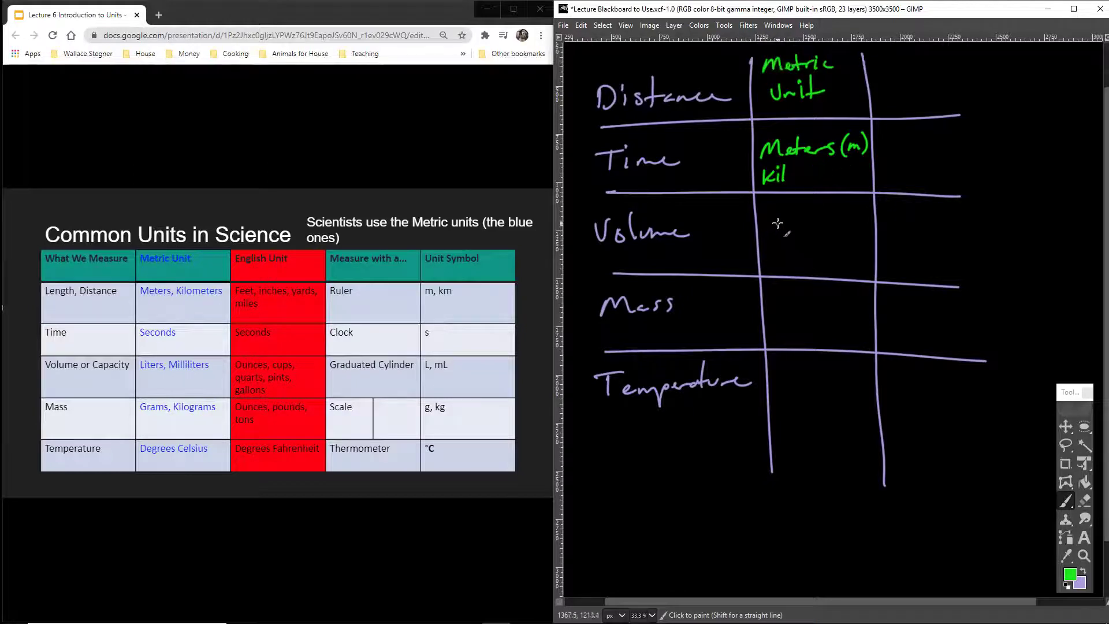
key("ctrl+z")
key("ctrl+z")
key("ctrl+z")
key("ctrl+z")
key("ctrl+z")
key("ctrl+z")
key("ctrl+z")
key("ctrl+z")
key("ctrl+z")
key("ctrl+z")
key("ctrl+z")
key("ctrl+z")
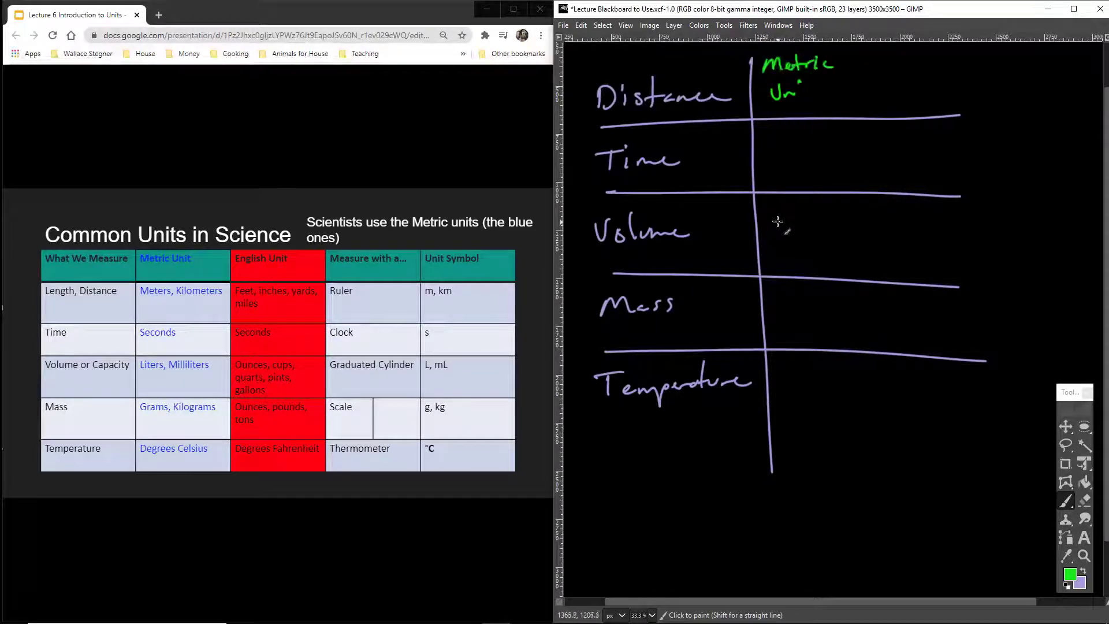
key("ctrl+z")
key("ctrl+z")
key("ctrl+z")
key("ctrl+z")
key("ctrl+z")
key("ctrl+z")
key("ctrl+z")
key("ctrl+z")
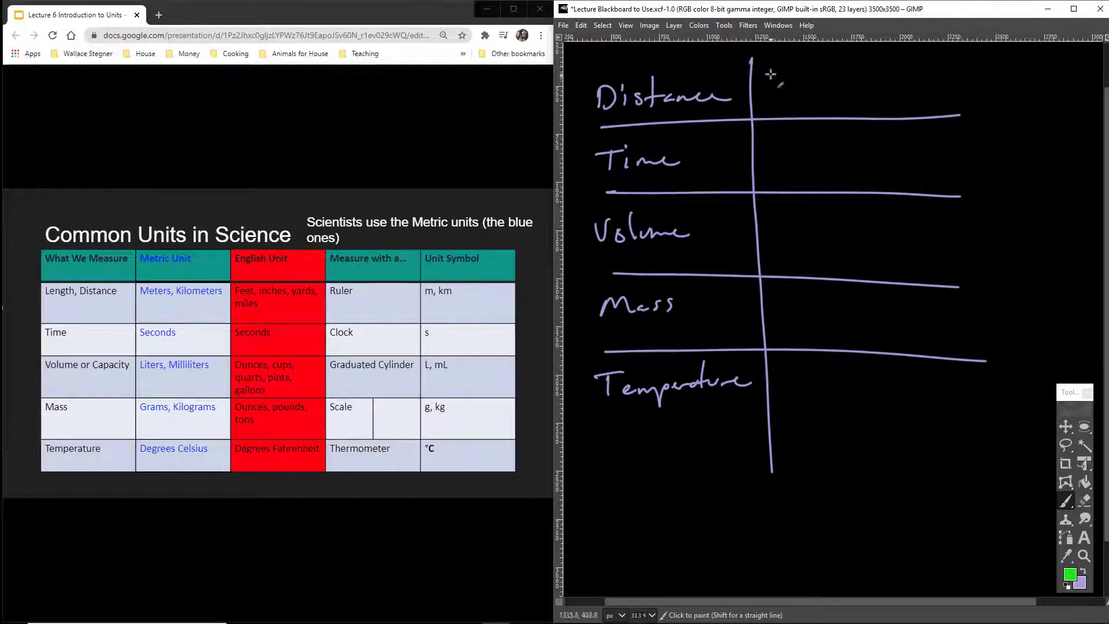
- Draw two green column lines and write Meters (m), Kilometers (Km) with examples 50 m, 100 Km
key("ctrl+z")
left_click_drag(744, 58, 772, 431)
mouse_move(749, 59)
left_mouse_down()
mouse_move(860, 52)
mouse_move(871, 285)
left_mouse_up()
key("ctrl+z")
left_click_drag(868, 46, 893, 430)
left_click_drag(751, 86, 808, 76)
mouse_move(756, 102)
left_mouse_down()
mouse_move(827, 101)
mouse_move(824, 86)
mouse_move(913, 55)
mouse_move(905, 84)
left_mouse_up()
left_click_drag(926, 75, 963, 77)
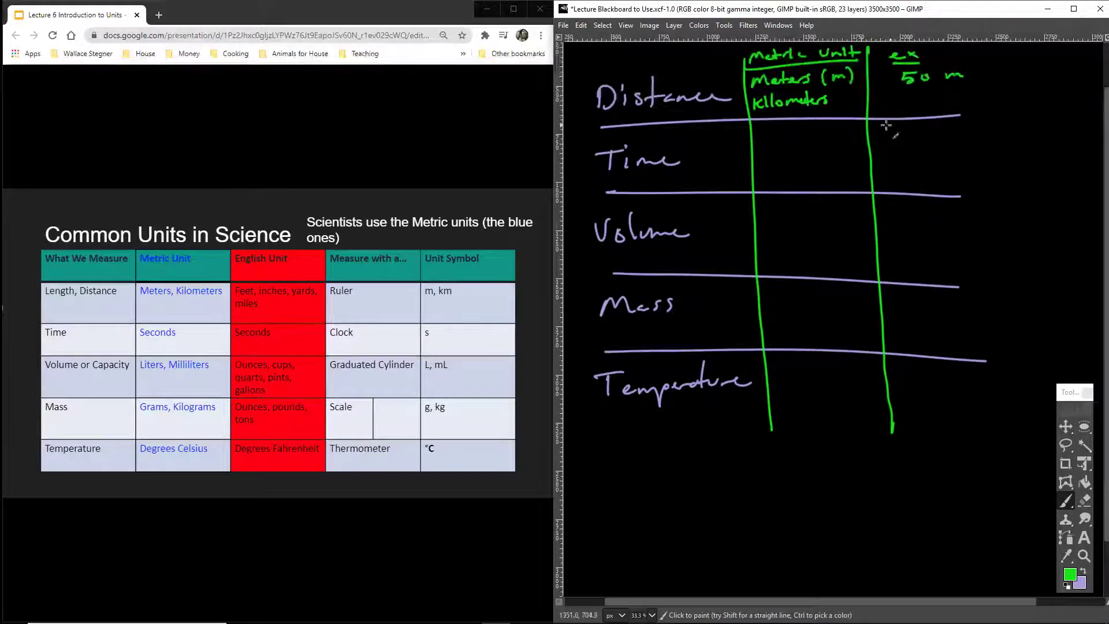
mouse_move(841, 92)
left_mouse_down()
mouse_move(840, 107)
mouse_move(980, 99)
left_mouse_up()
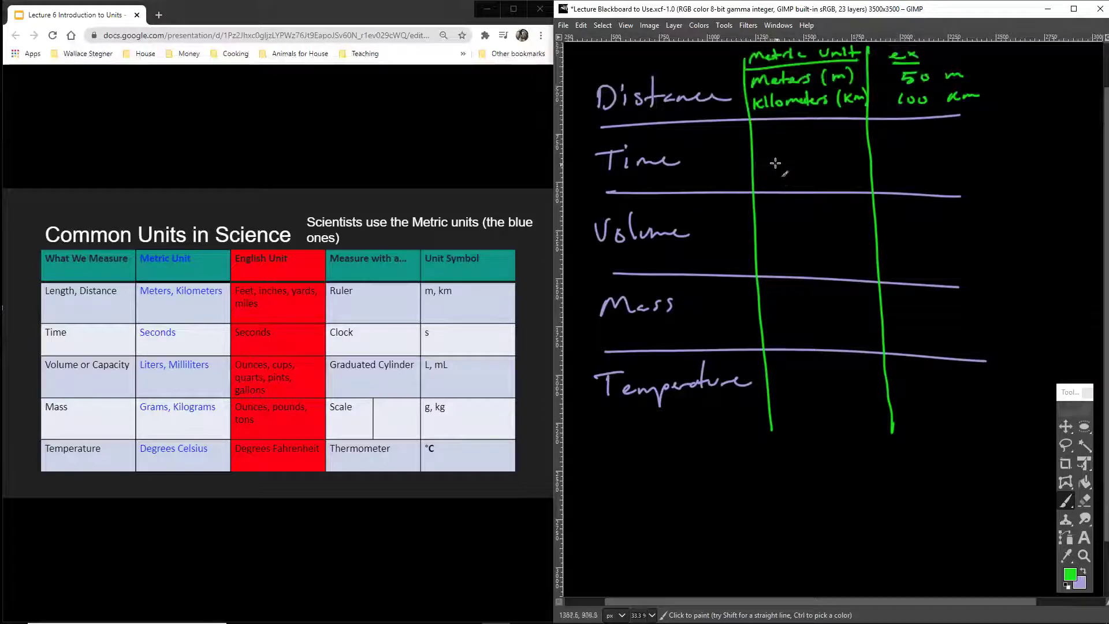
- Write seconds (s), minutes (min) and hours (hrs) in the Time row
mouse_move(766, 146)
left_mouse_down()
mouse_move(760, 157)
mouse_move(820, 150)
left_mouse_up()
mouse_move(762, 169)
left_mouse_down()
mouse_move(807, 167)
mouse_move(853, 147)
mouse_move(843, 166)
mouse_move(863, 167)
left_mouse_up()
left_click_drag(864, 154, 865, 171)
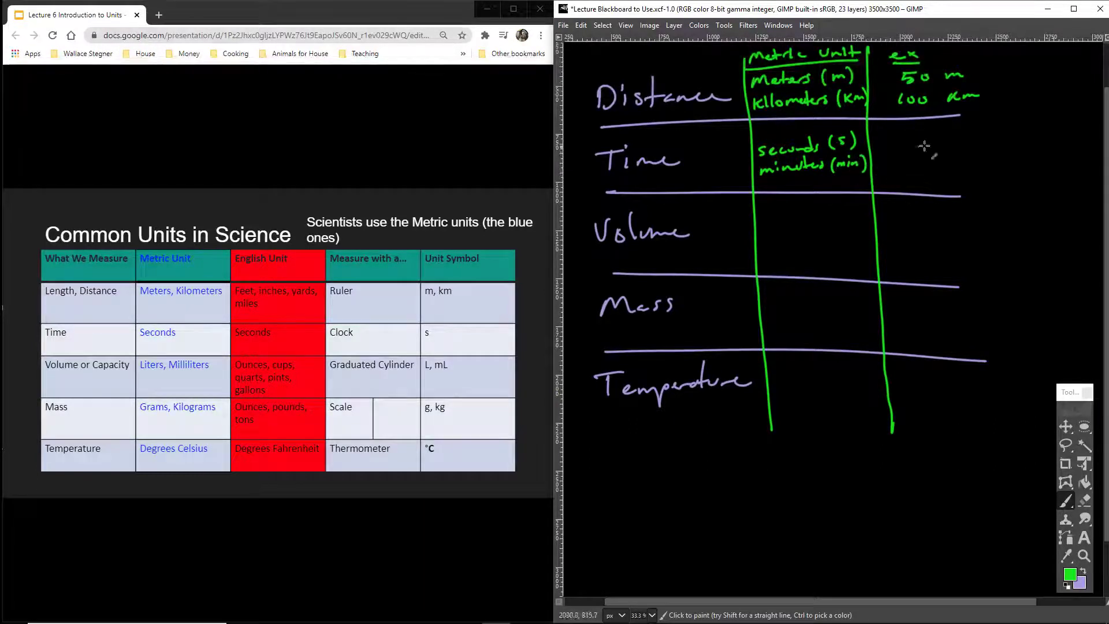
left_click_drag(778, 185, 829, 184)
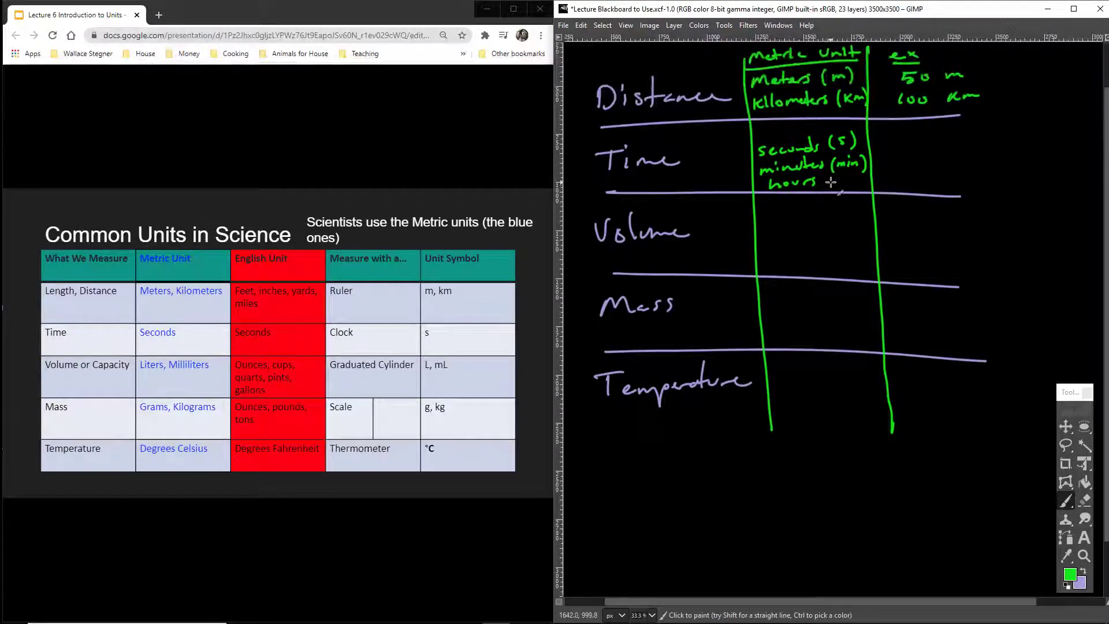
left_click_drag(832, 176, 829, 189)
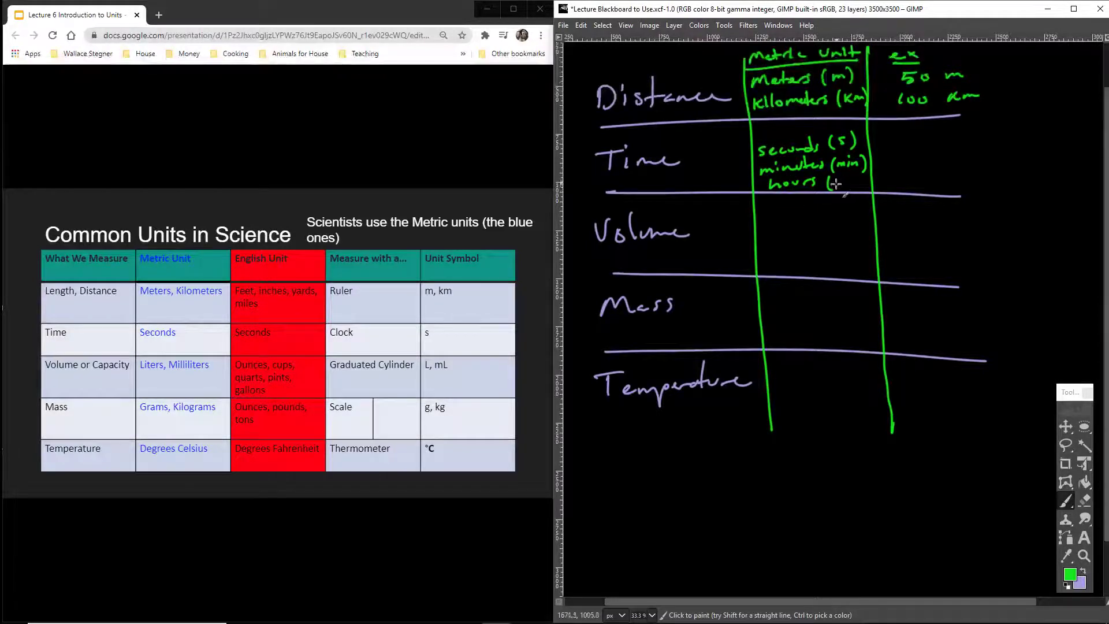
mouse_move(835, 185)
left_mouse_down()
mouse_move(861, 178)
mouse_move(870, 190)
left_mouse_up()
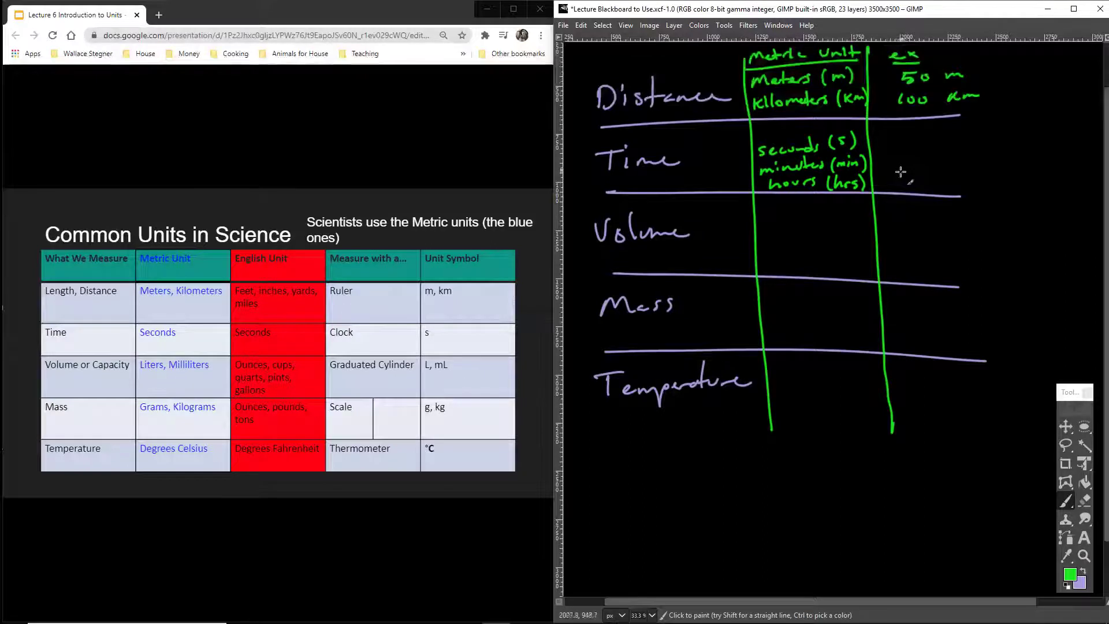
- Add the Time examples 10 s, 12 min and 24 hrs, redoing the 10 s
mouse_move(903, 132)
left_mouse_down()
mouse_move(903, 143)
mouse_move(945, 141)
mouse_move(909, 163)
left_mouse_up()
key("ctrl+z")
key("ctrl+z")
key("ctrl+z")
left_click_drag(919, 153, 931, 161)
left_click_drag(946, 151, 968, 157)
left_click_drag(973, 151, 991, 155)
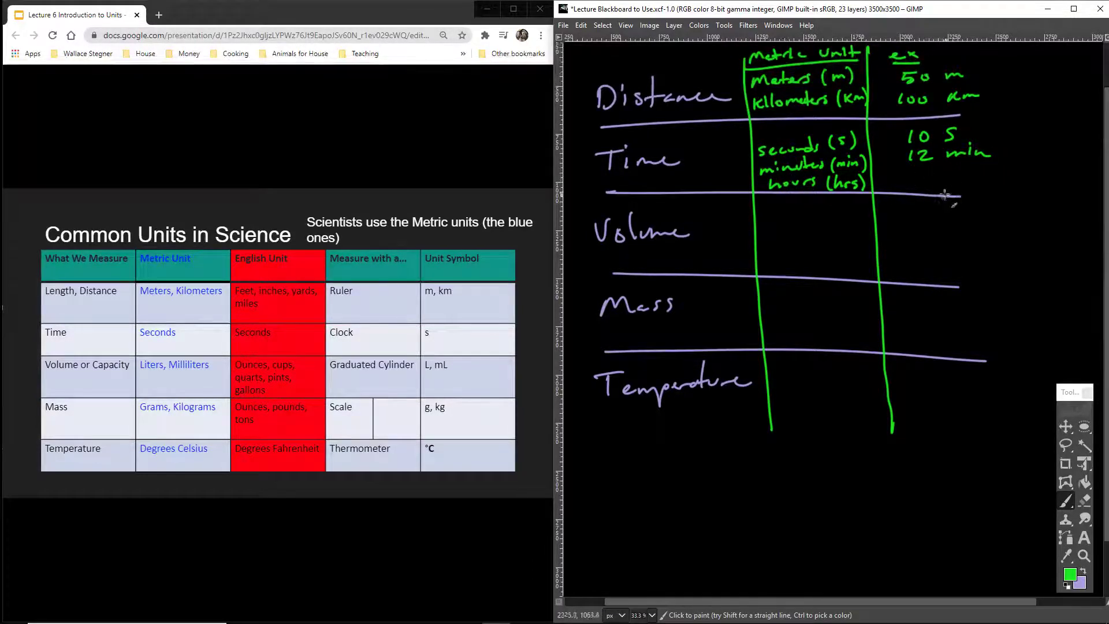
mouse_move(909, 174)
left_mouse_down()
mouse_move(923, 187)
mouse_move(934, 181)
left_mouse_up()
mouse_move(931, 173)
left_mouse_down()
mouse_move(929, 187)
mouse_move(983, 184)
left_mouse_up()
- Write Liters (L) and Milliliters (mL) in the Volume row
left_click_drag(764, 222, 813, 228)
left_click_drag(763, 254, 836, 251)
mouse_move(839, 214)
left_mouse_down()
mouse_move(836, 230)
mouse_move(858, 231)
mouse_move(850, 266)
mouse_move(876, 265)
left_mouse_up()
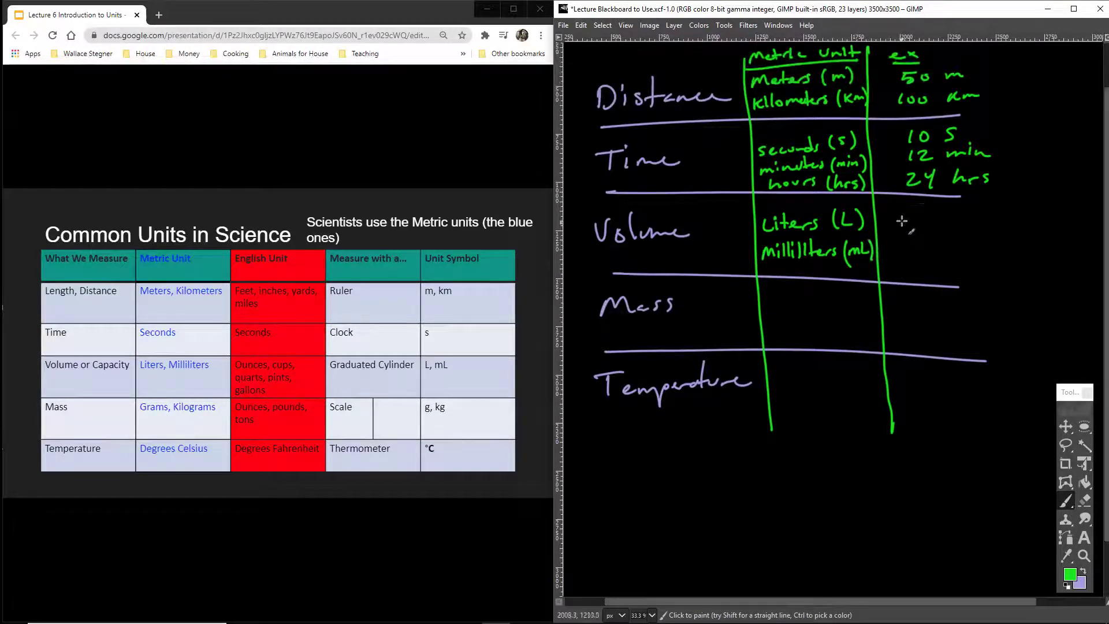
left_click_drag(913, 210, 899, 228)
- Add the Volume examples 3.6 L and 1000 ml, replacing the 50 L and 100 attempts
mouse_move(924, 213)
left_mouse_down()
mouse_move(917, 222)
mouse_move(924, 215)
left_mouse_up()
left_click_drag(945, 210, 949, 221)
key("ctrl+z")
key("ctrl+z")
key("ctrl+z")
key("ctrl+z")
key("ctrl+z")
left_click(923, 223)
mouse_move(941, 212)
left_mouse_down()
mouse_move(935, 222)
mouse_move(964, 224)
left_mouse_up()
left_click_drag(911, 250, 911, 261)
left_click_drag(925, 250, 938, 252)
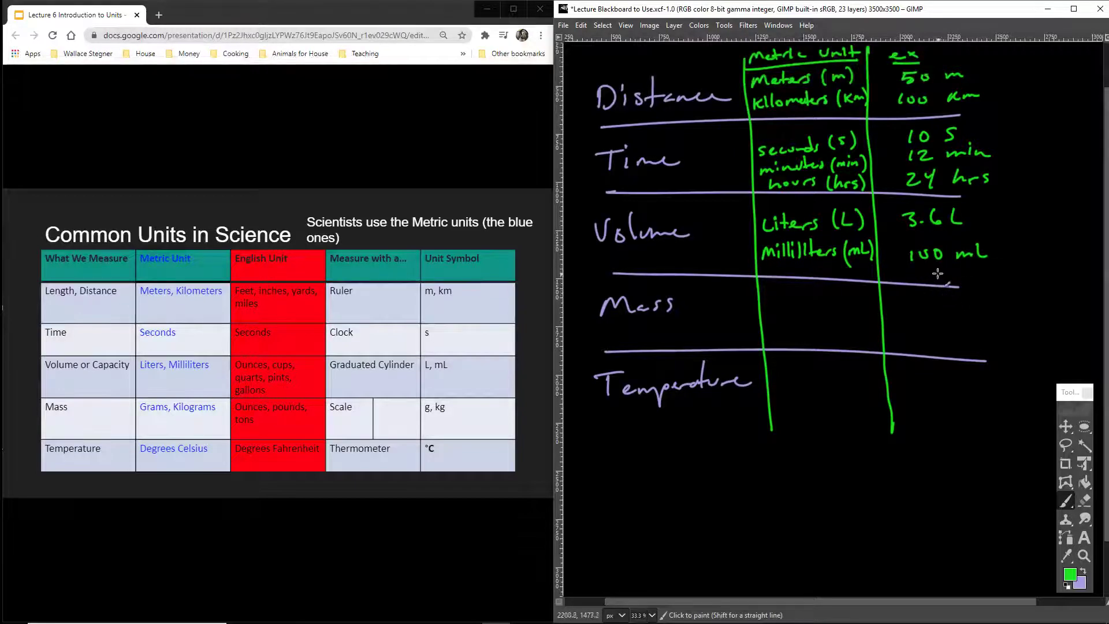
key("ctrl+z")
key("ctrl+z")
key("ctrl+z")
key("ctrl+z")
left_click_drag(924, 249, 922, 252)
left_click_drag(935, 249, 980, 260)
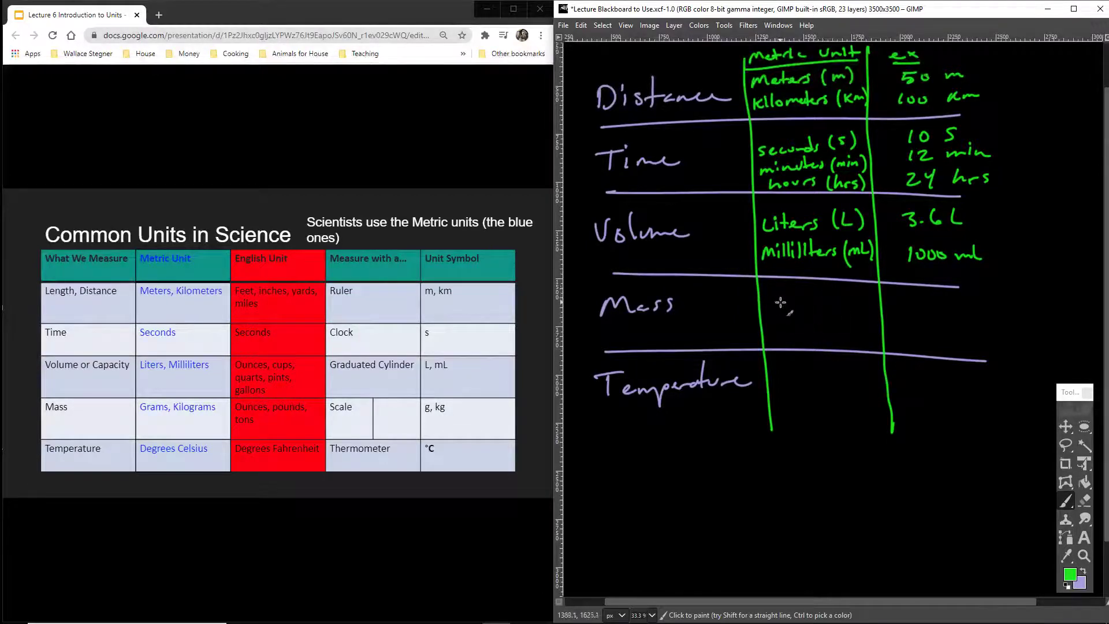
- Write grams (g) and kilograms (kg) in the Mass row
mouse_move(780, 297)
left_mouse_down()
mouse_move(771, 315)
mouse_move(826, 300)
left_mouse_up()
mouse_move(774, 330)
left_mouse_down()
mouse_move(783, 336)
mouse_move(838, 313)
left_mouse_up()
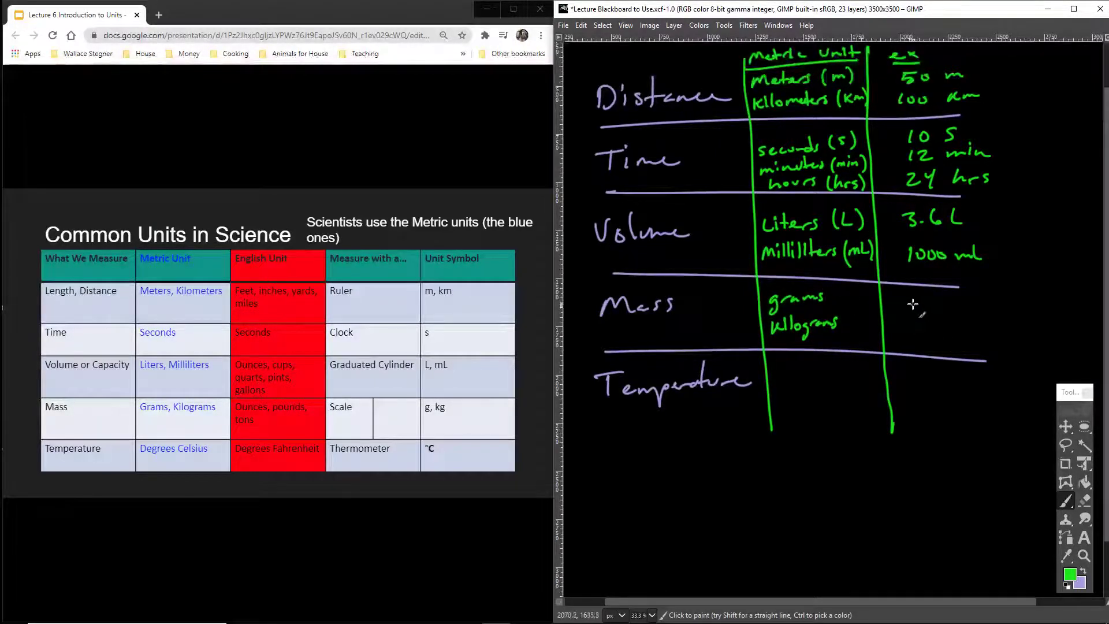
mouse_move(831, 290)
left_mouse_down()
mouse_move(830, 312)
mouse_move(867, 313)
mouse_move(847, 335)
mouse_move(869, 330)
mouse_move(873, 344)
left_mouse_up()
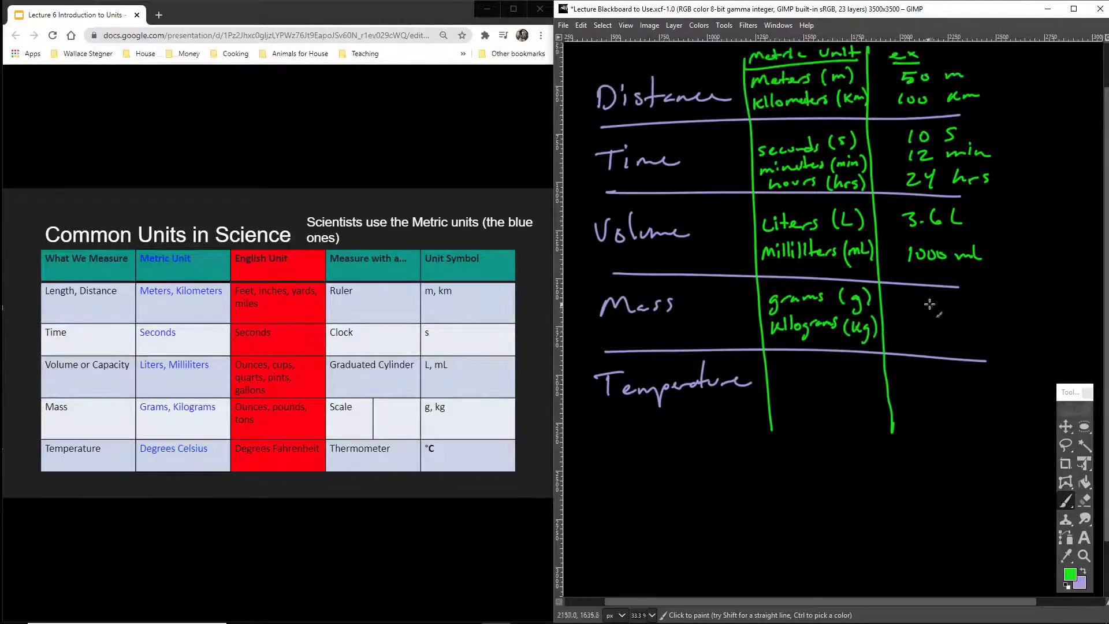
- Add the Mass examples 1000 g and 1 kg, fixing a stray letter
left_click_drag(921, 296, 919, 308)
left_click_drag(931, 297, 930, 307)
mouse_move(948, 297)
left_mouse_down()
mouse_move(946, 308)
mouse_move(982, 312)
left_mouse_up()
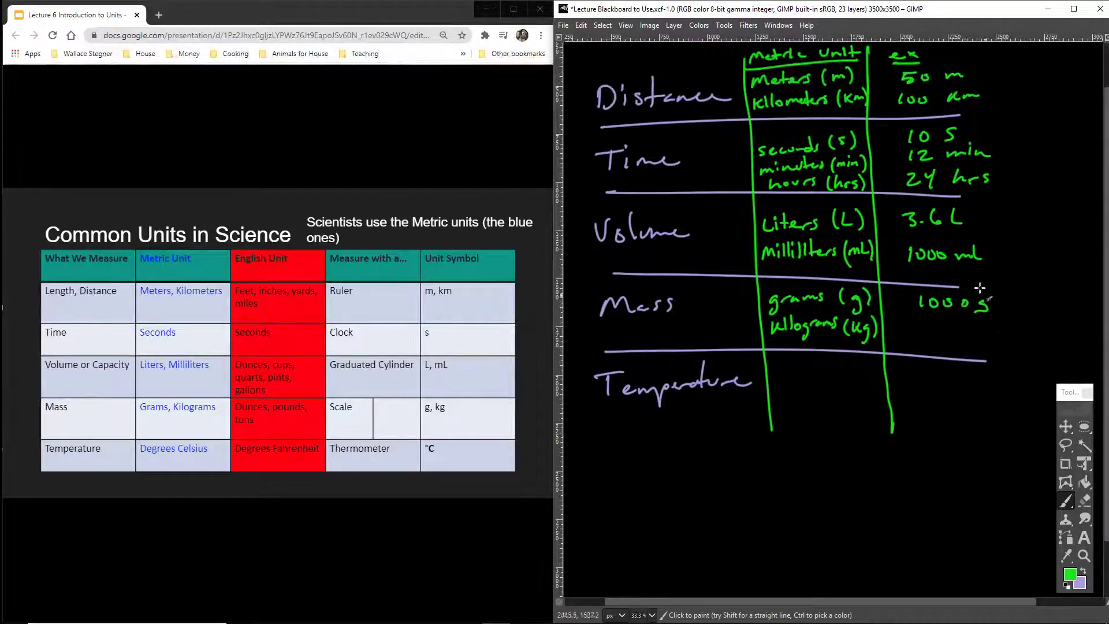
key("ctrl+z")
mouse_move(989, 298)
left_mouse_down()
mouse_move(982, 318)
mouse_move(926, 344)
mouse_move(935, 345)
left_mouse_up()
mouse_move(947, 333)
left_mouse_down()
mouse_move(948, 344)
mouse_move(972, 351)
left_mouse_up()
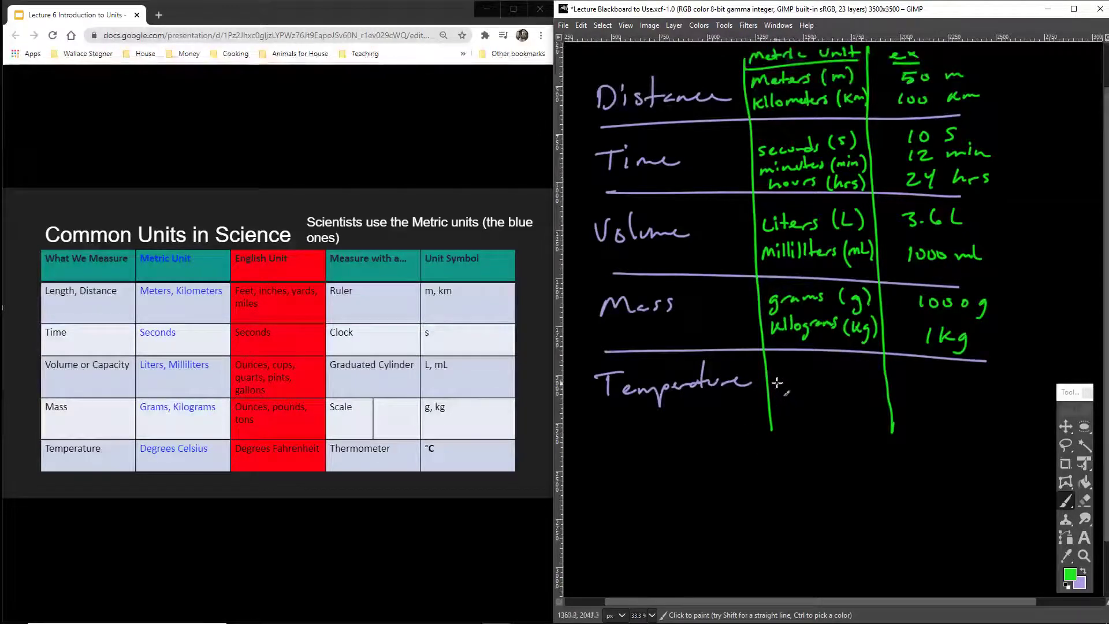
- Write Degrees celsius (°C) with example 100 °C, then advance the slides to Length Examples
mouse_move(777, 383)
left_mouse_down()
mouse_move(802, 391)
mouse_move(838, 376)
left_mouse_up()
mouse_move(788, 409)
left_mouse_down()
mouse_move(861, 405)
mouse_move(870, 383)
left_mouse_up()
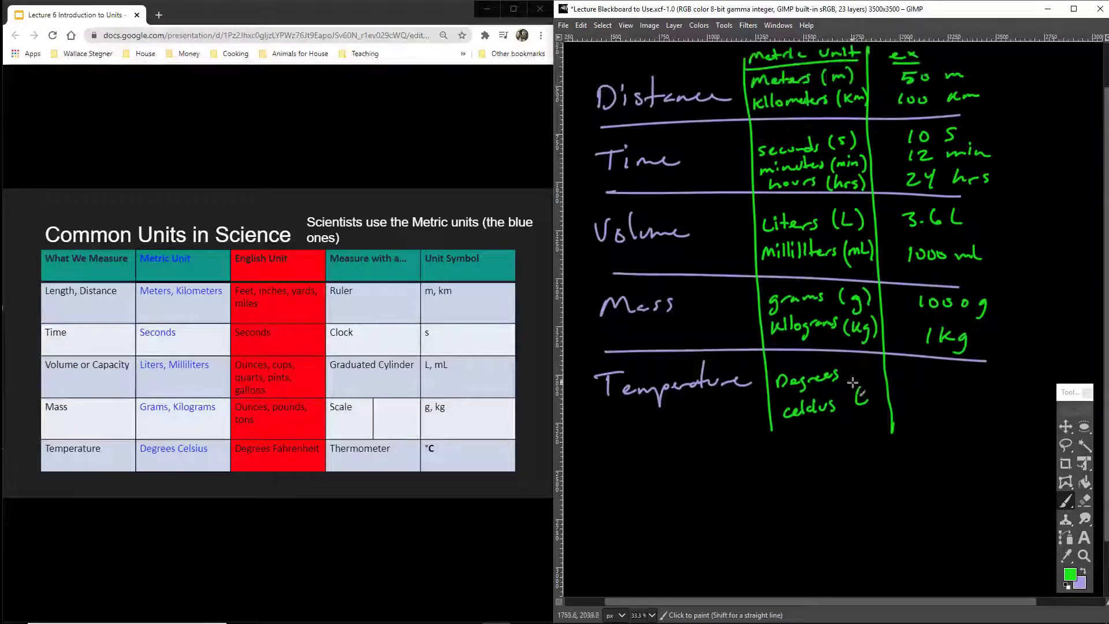
key("ctrl+z")
key("ctrl+z")
mouse_move(854, 381)
left_mouse_down()
mouse_move(872, 402)
mouse_move(852, 403)
mouse_move(885, 405)
left_mouse_up()
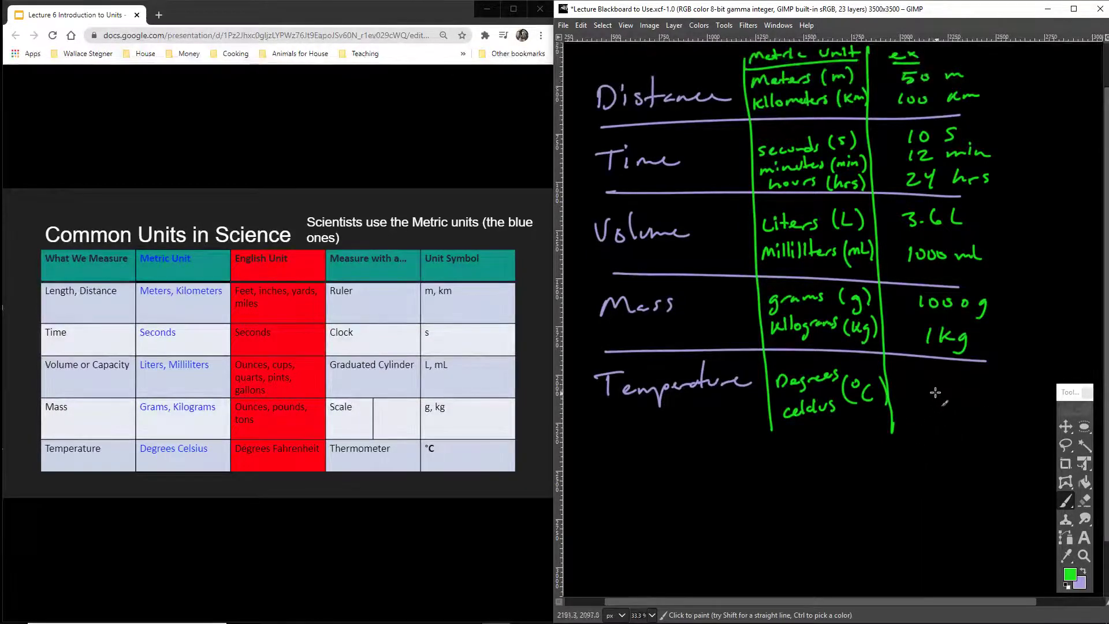
mouse_move(923, 384)
left_mouse_down()
mouse_move(923, 401)
mouse_move(982, 379)
mouse_move(1005, 398)
left_mouse_up()
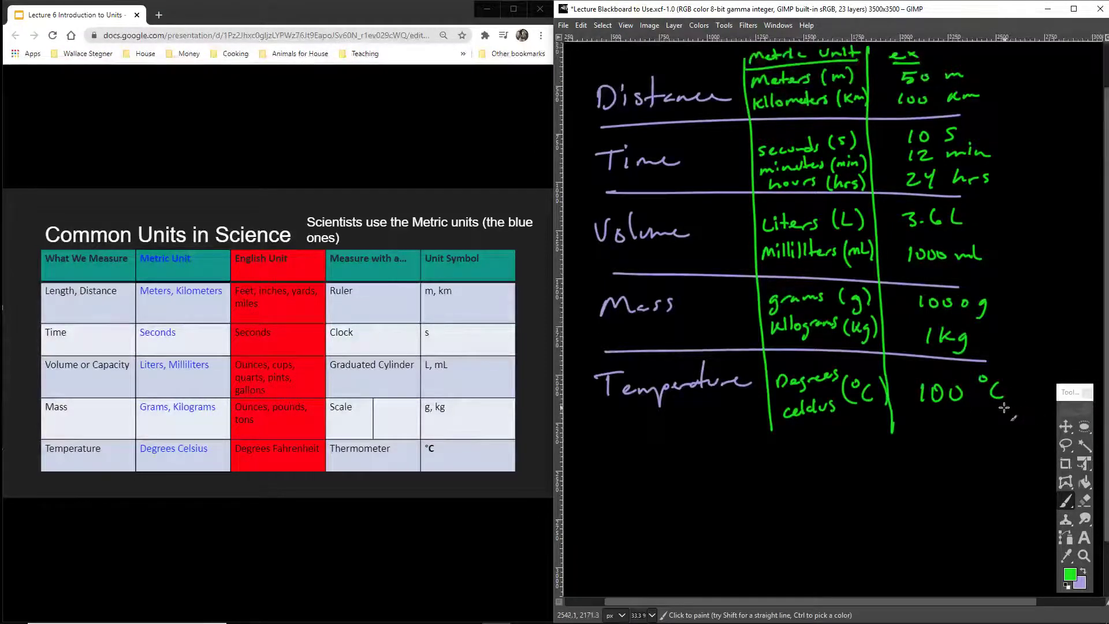
left_click(428, 474)
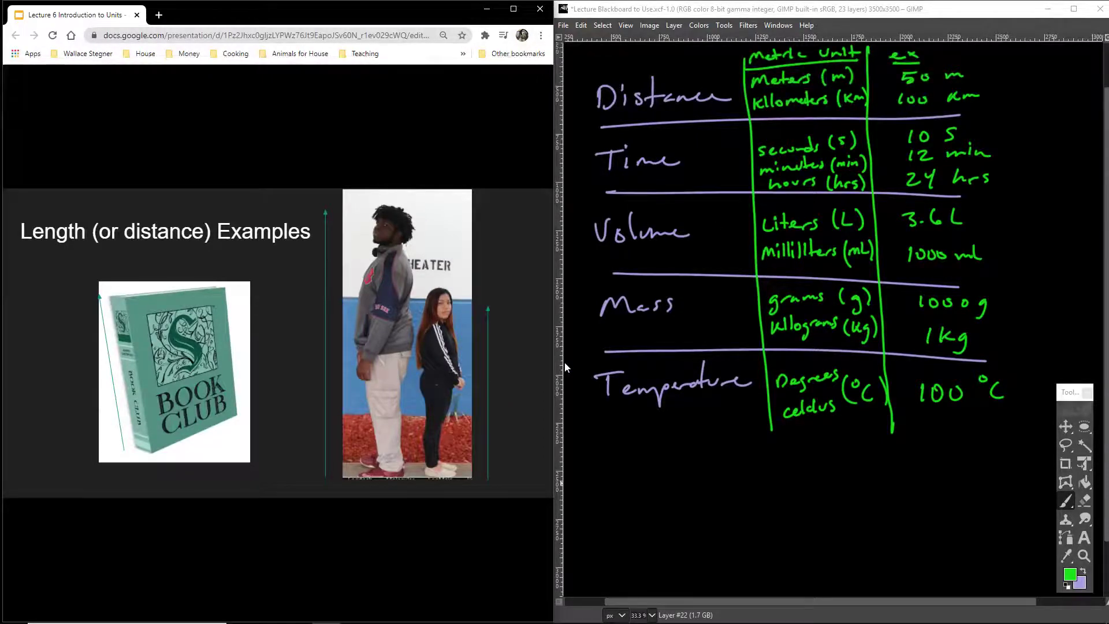
- Step ahead to the Time Examples slide, then back to the Length Examples slide
key("Right")
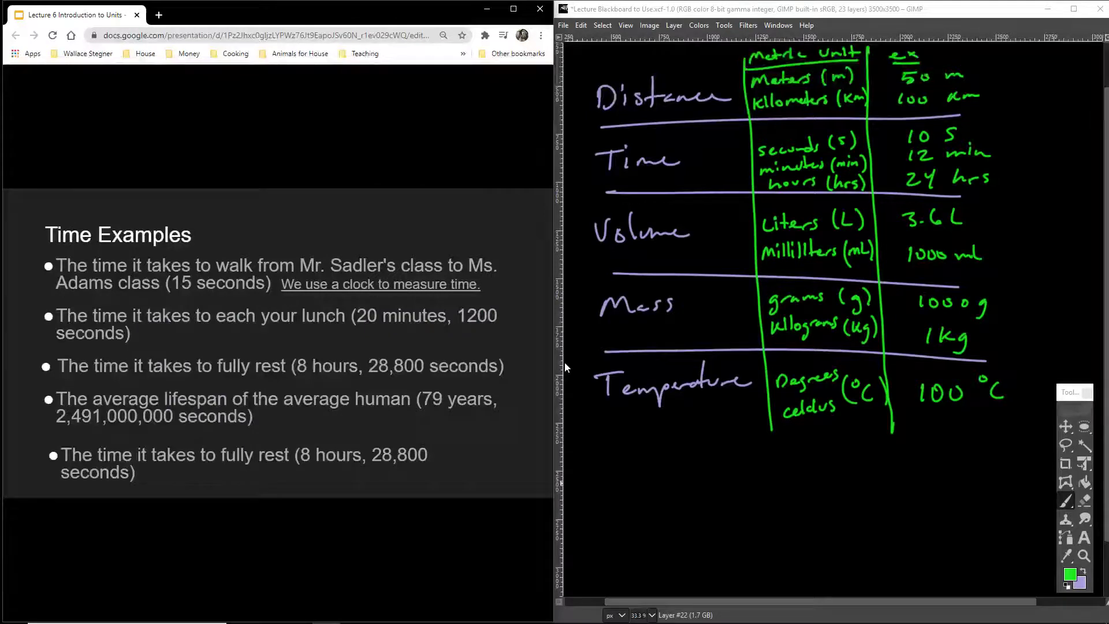
key("Left")
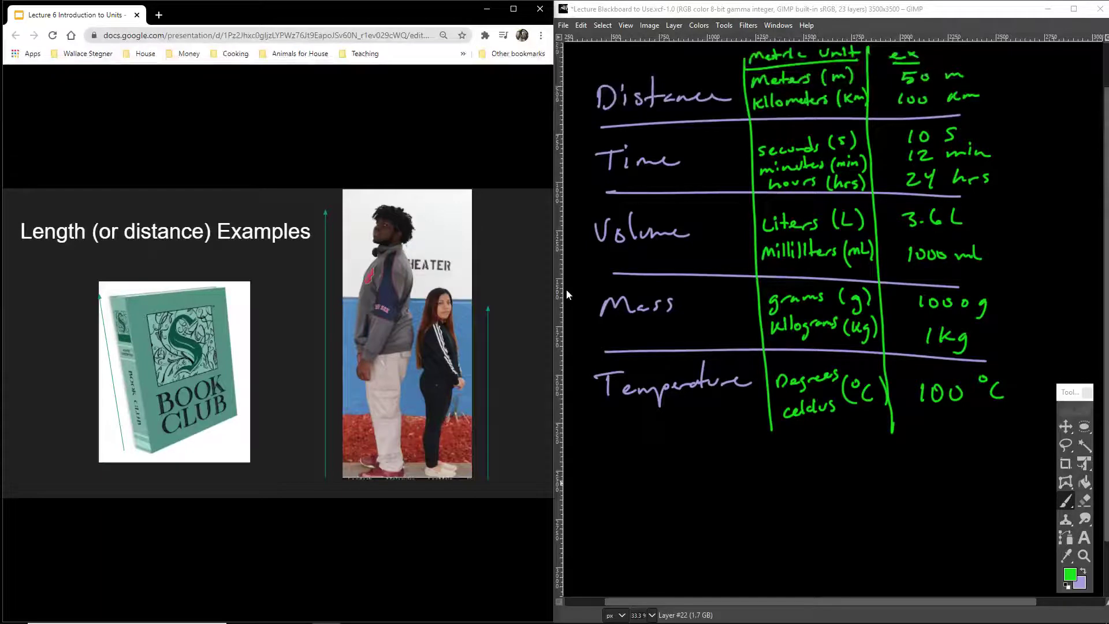
- Write green bullets '1 km = 1000 meters' and '1 L =' below the table
key("Right")
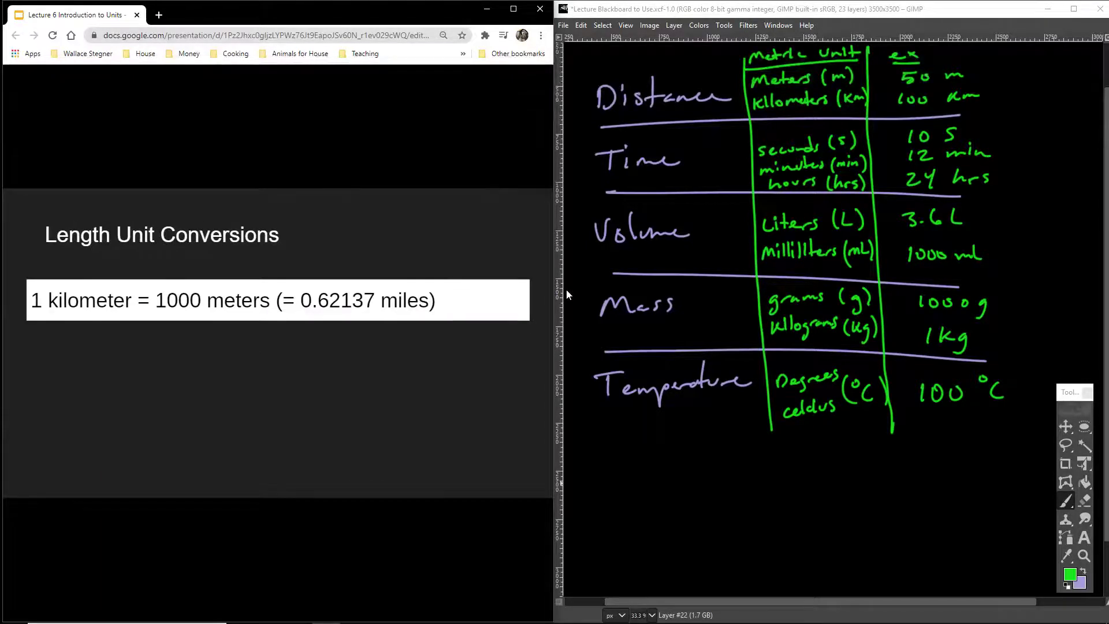
left_click(618, 488)
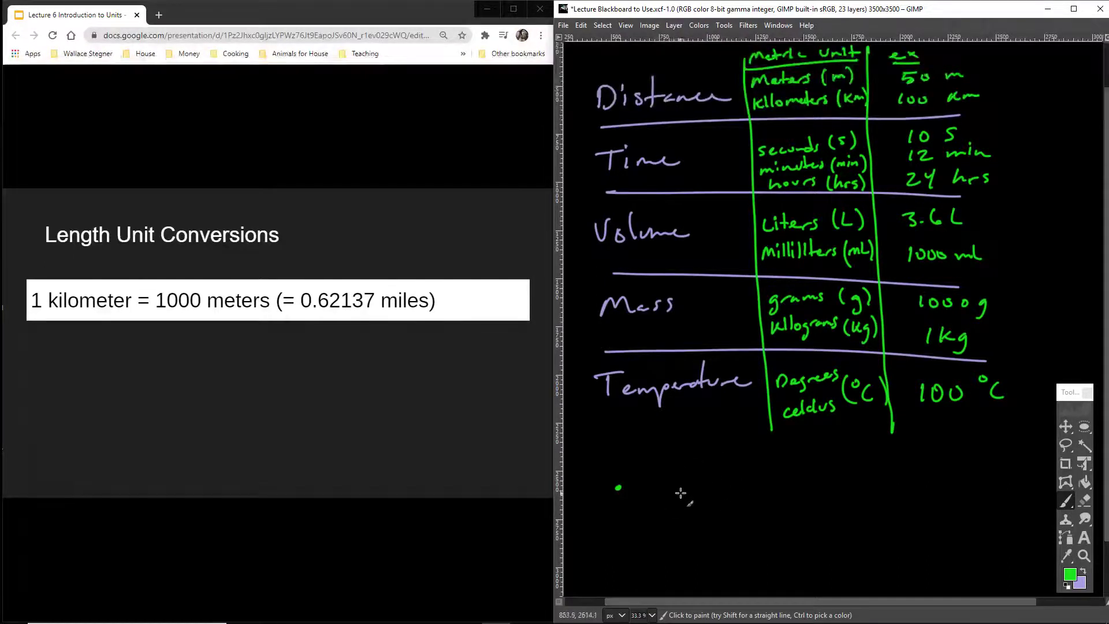
mouse_move(670, 466)
left_mouse_down()
mouse_move(673, 495)
mouse_move(781, 475)
left_mouse_up()
mouse_move(770, 483)
left_mouse_down()
mouse_move(864, 469)
mouse_move(892, 480)
mouse_move(961, 472)
left_mouse_up()
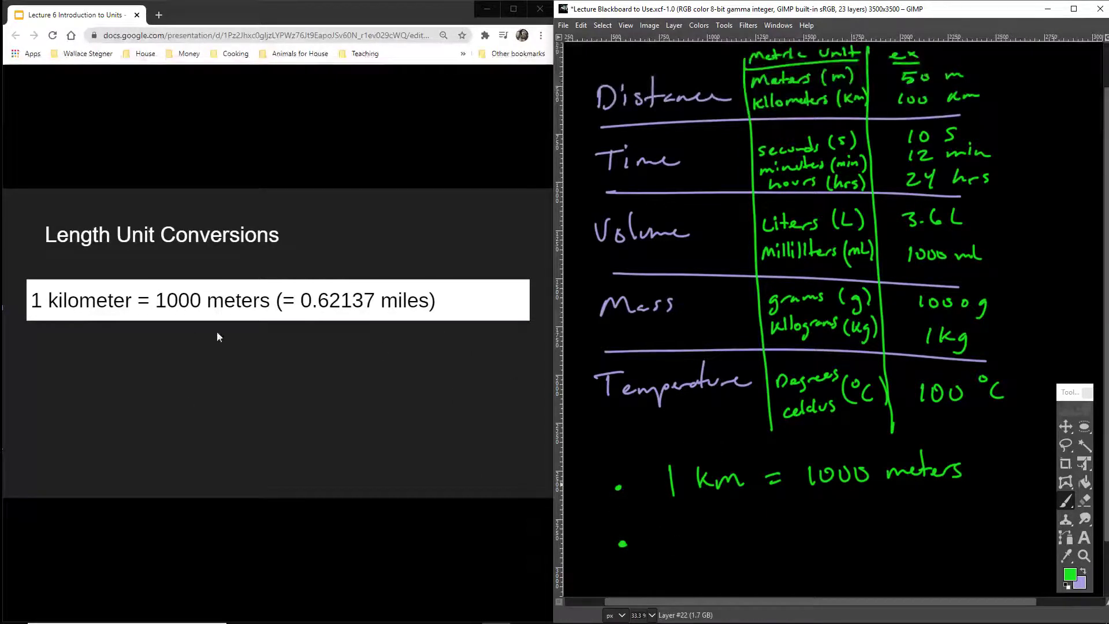
mouse_move(674, 527)
left_mouse_down()
mouse_move(679, 551)
mouse_move(763, 532)
left_mouse_up()
left_click_drag(750, 541, 769, 537)
- Label the two bullets 'Distance' and 'Volume' in purple, underlined
left_click(1082, 571)
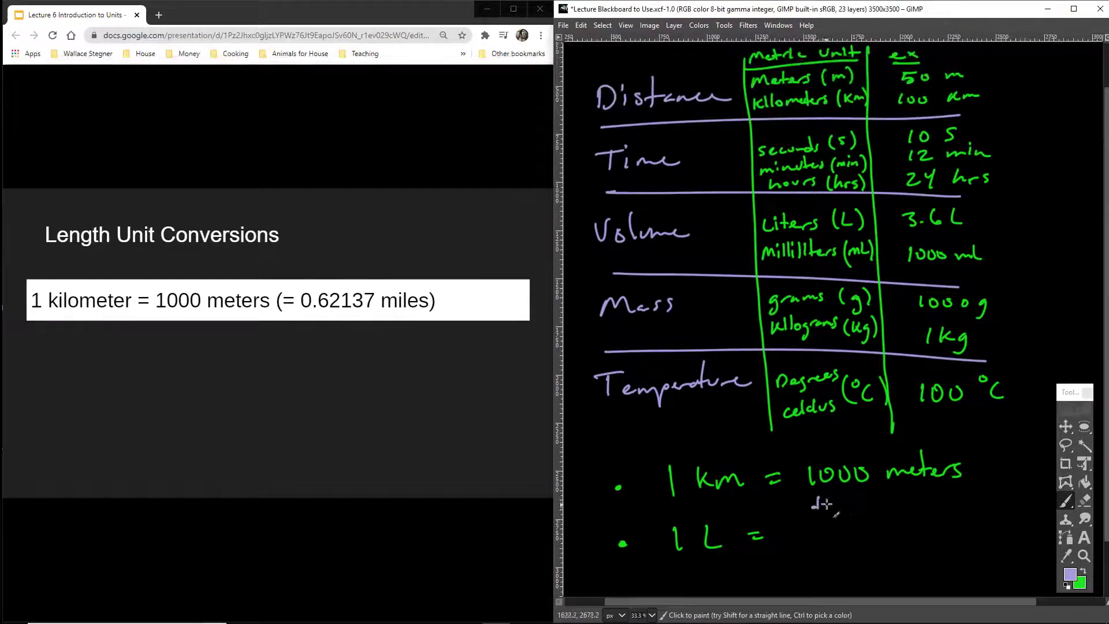
mouse_move(588, 451)
left_mouse_down()
mouse_move(615, 464)
mouse_move(660, 441)
mouse_move(595, 472)
left_mouse_up()
mouse_move(585, 517)
left_mouse_down()
mouse_move(589, 534)
mouse_move(606, 534)
mouse_move(634, 509)
left_mouse_up()
left_click_drag(634, 523, 590, 548)
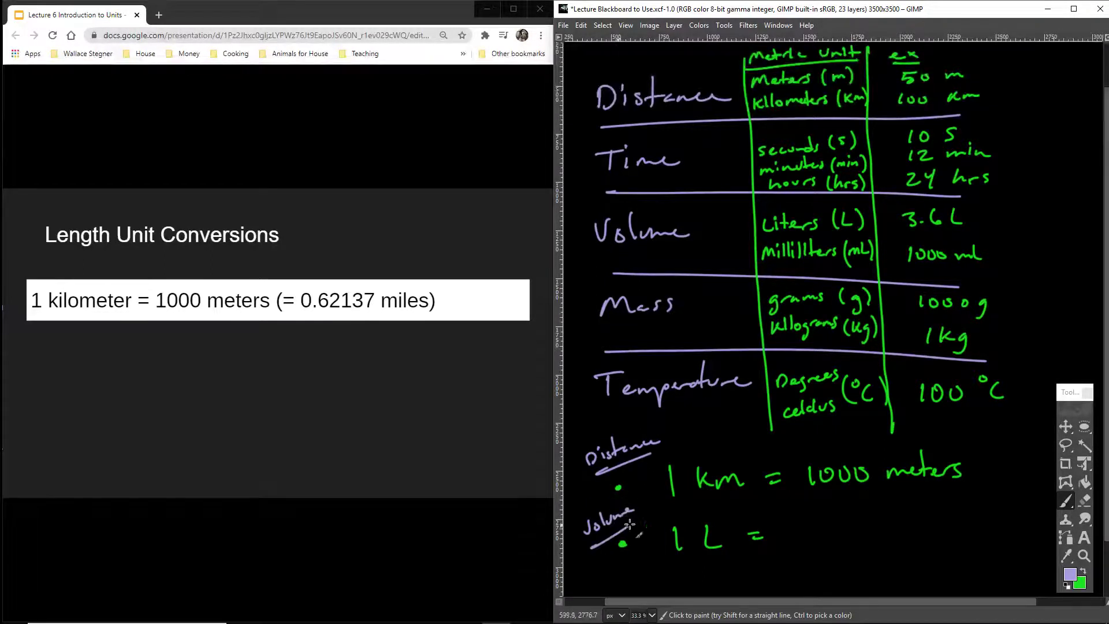
- Back in green, complete '1 L = 1000 mL' and return to the slides
left_click(1080, 571)
mouse_move(809, 518)
left_mouse_down()
mouse_move(810, 535)
mouse_move(844, 520)
left_mouse_up()
left_click_drag(861, 521, 945, 527)
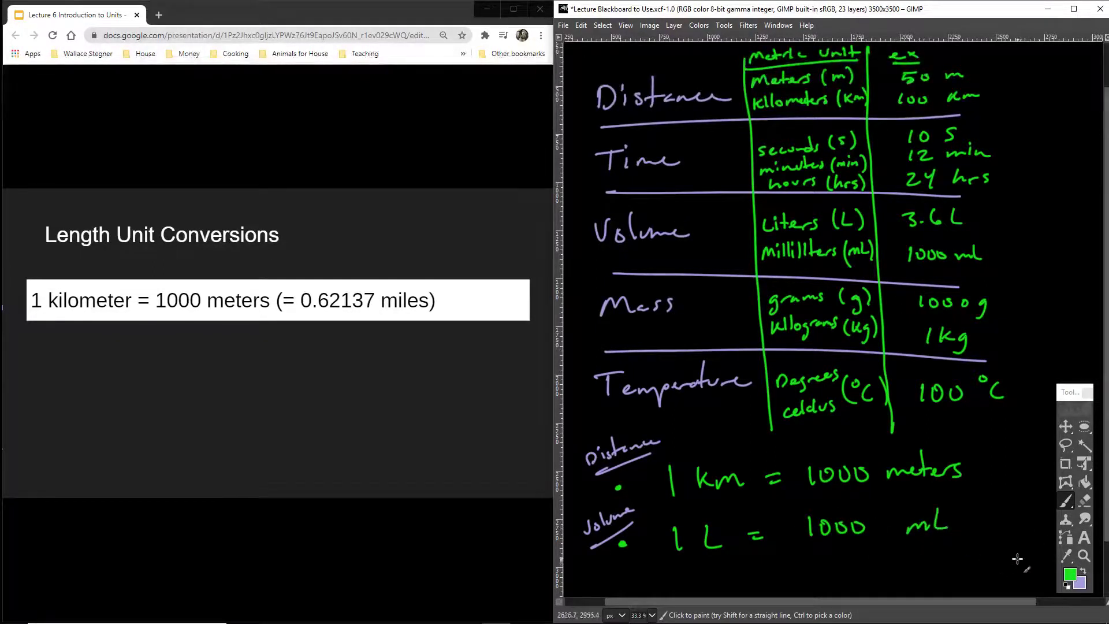
left_click(385, 455)
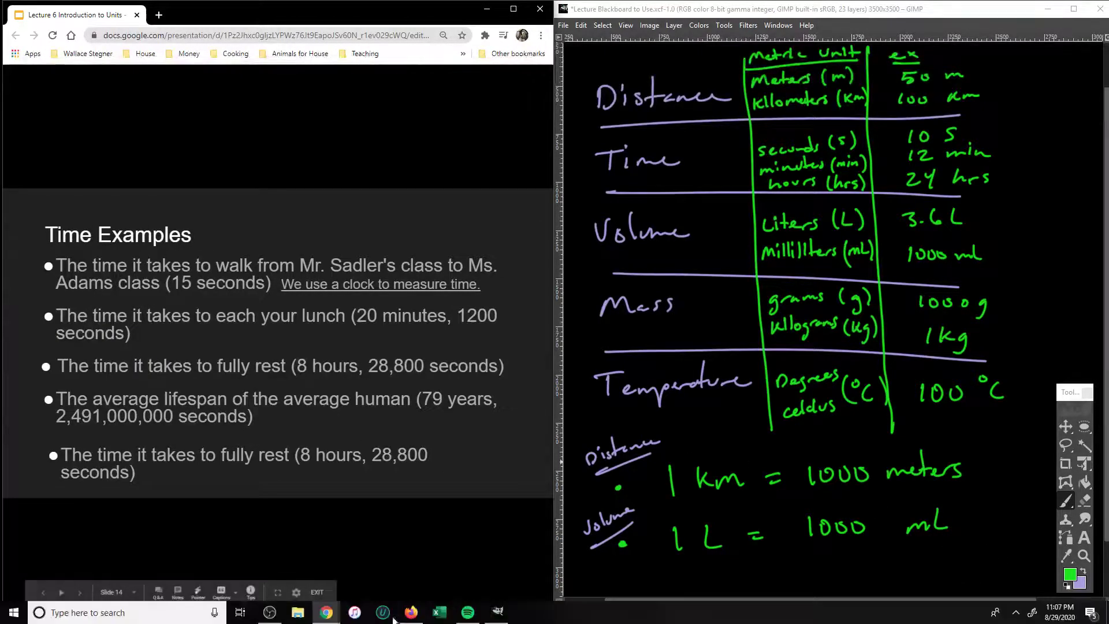
left_click(281, 608)
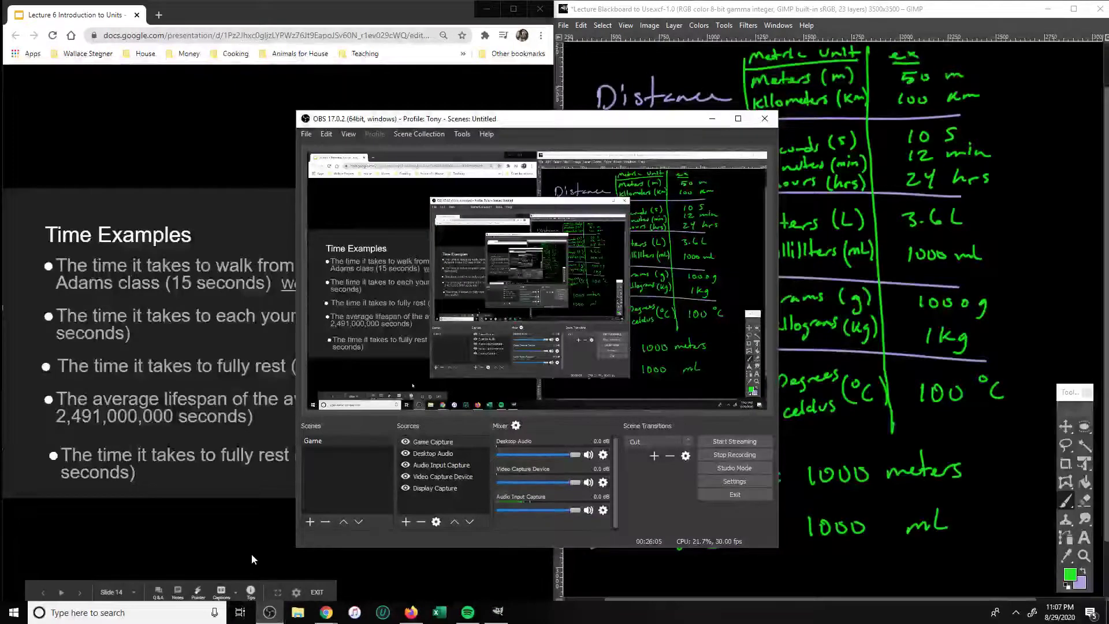
left_click(250, 547)
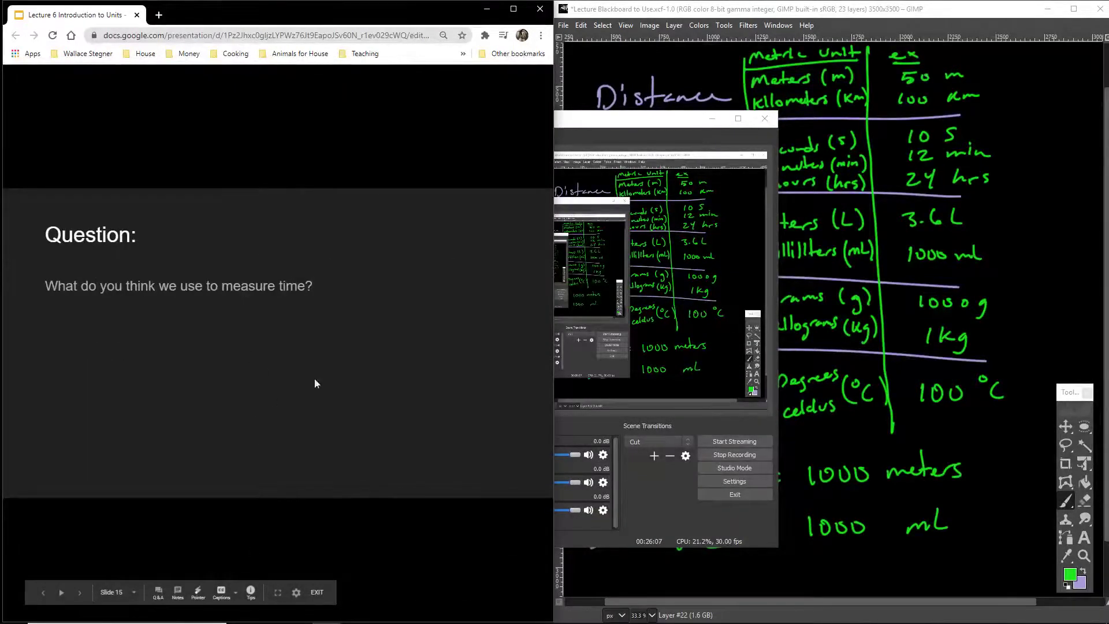
key("Left")
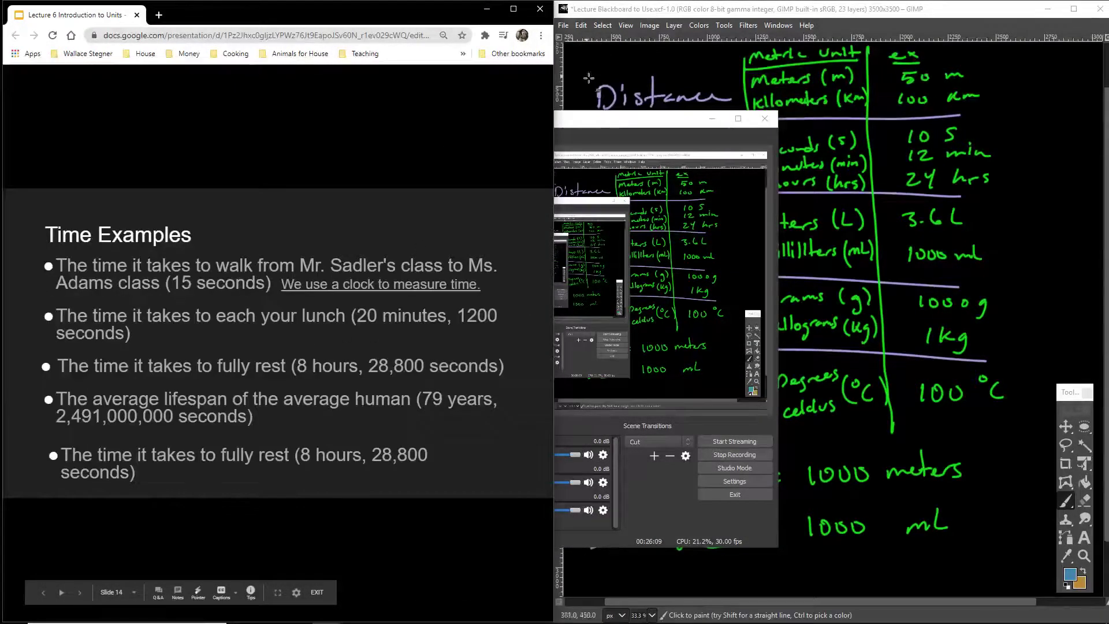
left_click(647, 11)
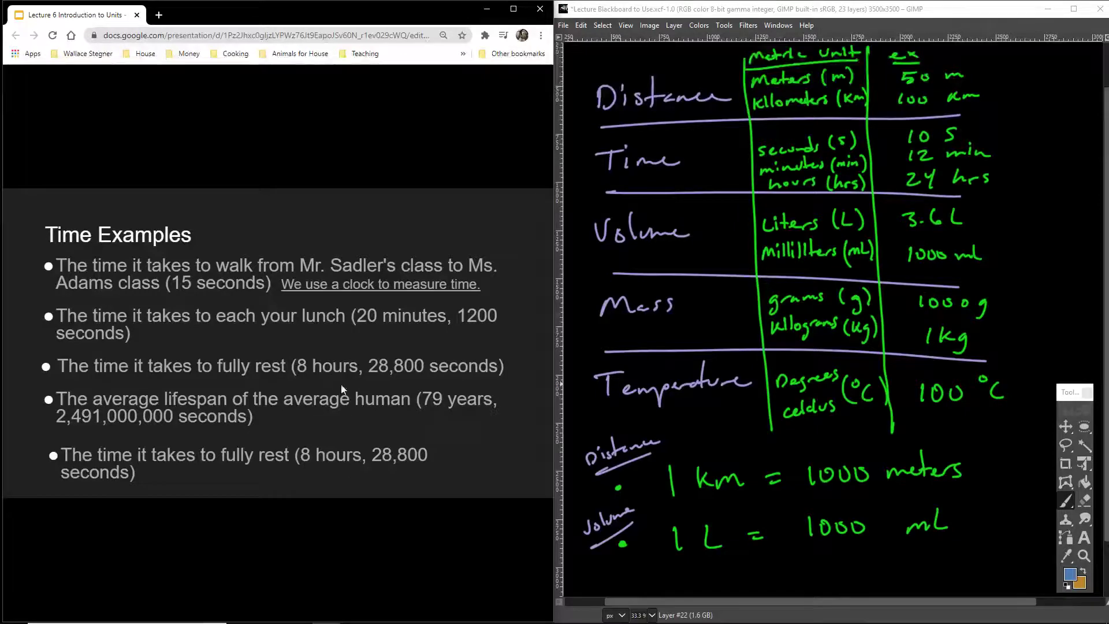
- Advance past the 'A clock!' and 'A ruler!' questions to the Time Unit Conversions slide
left_click(332, 445)
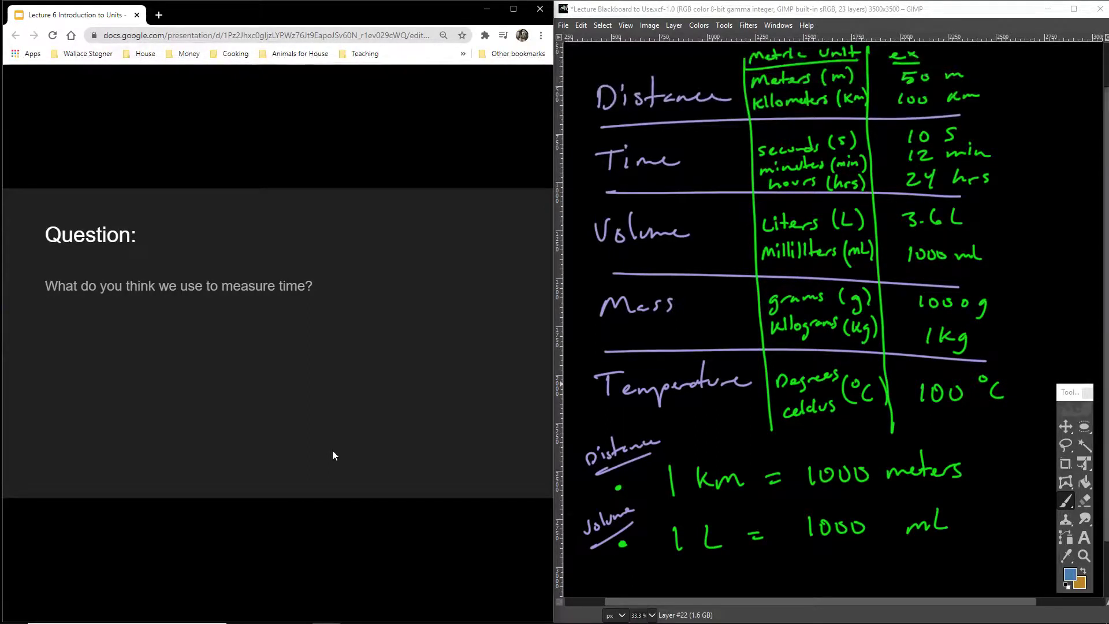
left_click(332, 451)
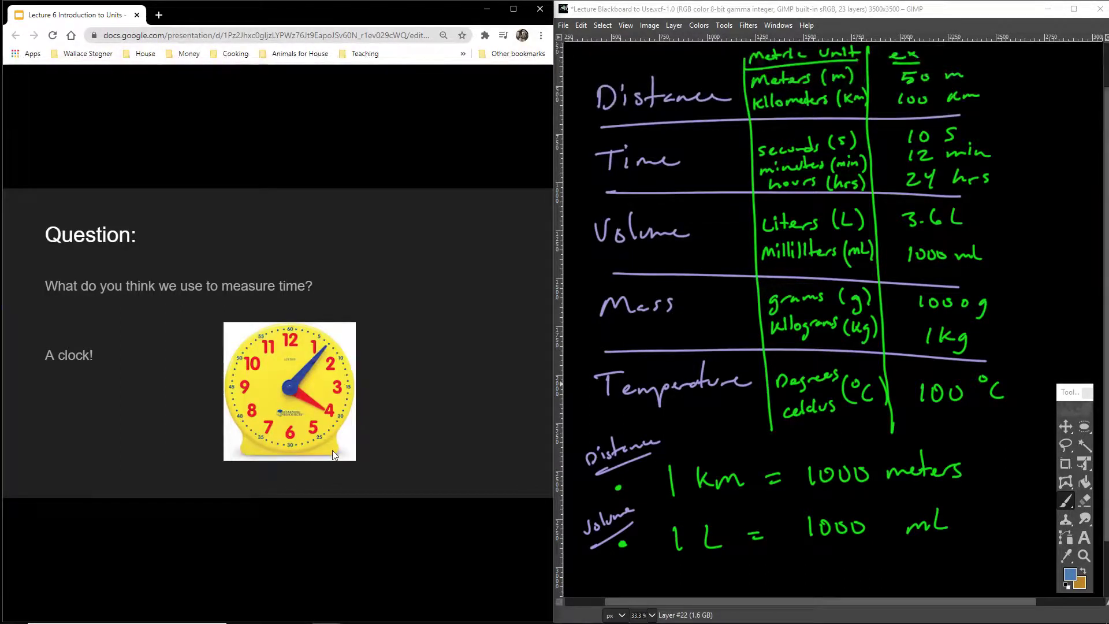
left_click(333, 451)
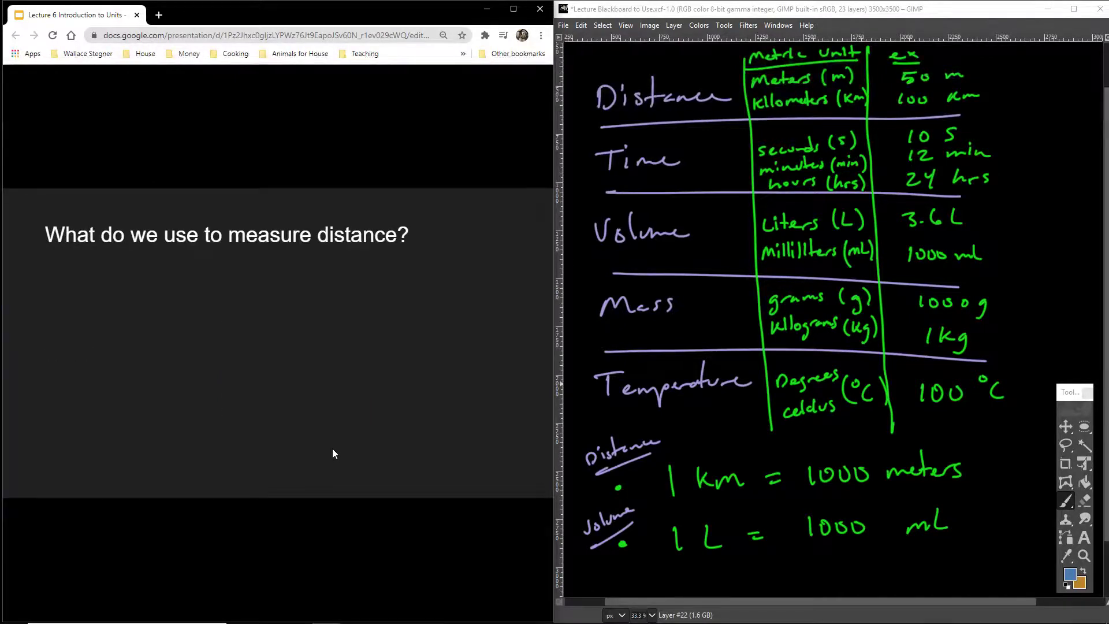
left_click(333, 451)
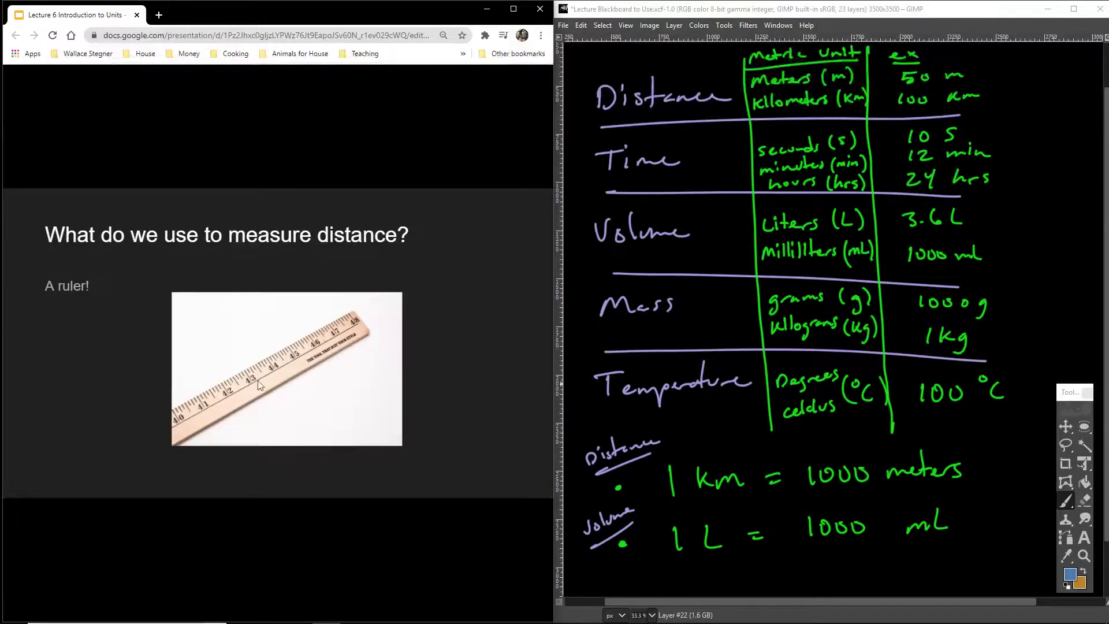
left_click(331, 402)
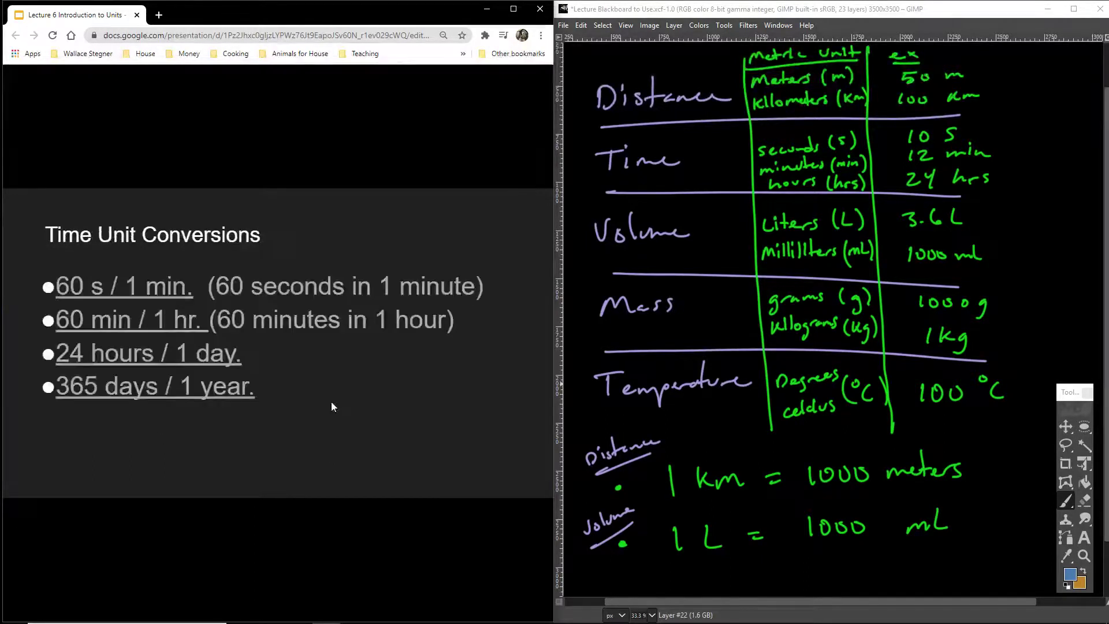
left_click(649, 24)
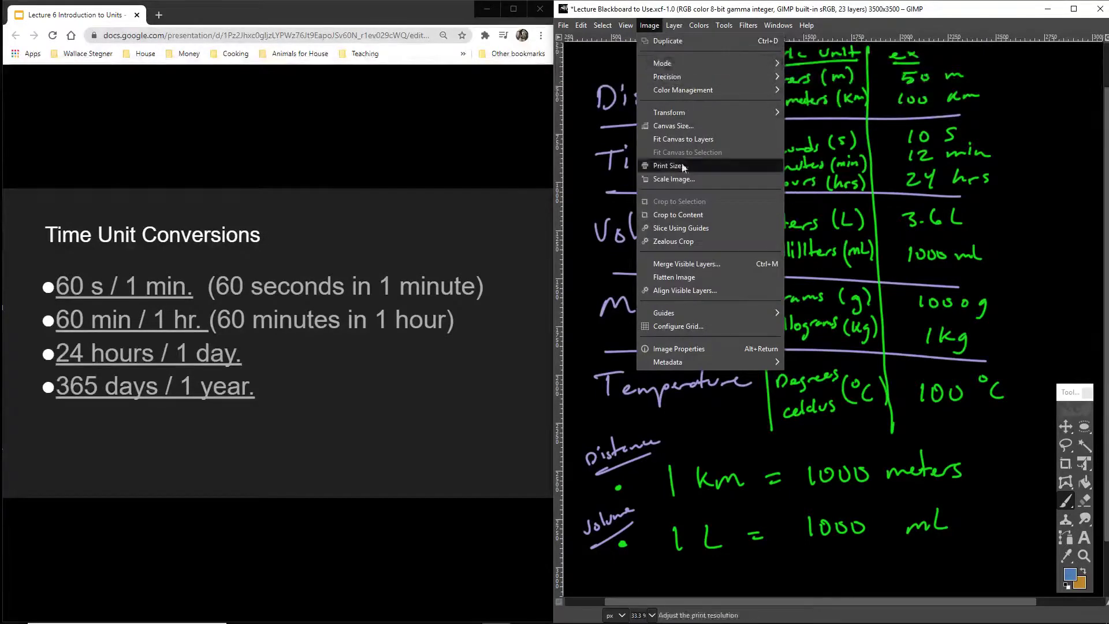
- Delete the units-table layer and write the underlined green title 'Time Conversions'
mouse_move(683, 28)
left_click(684, 109)
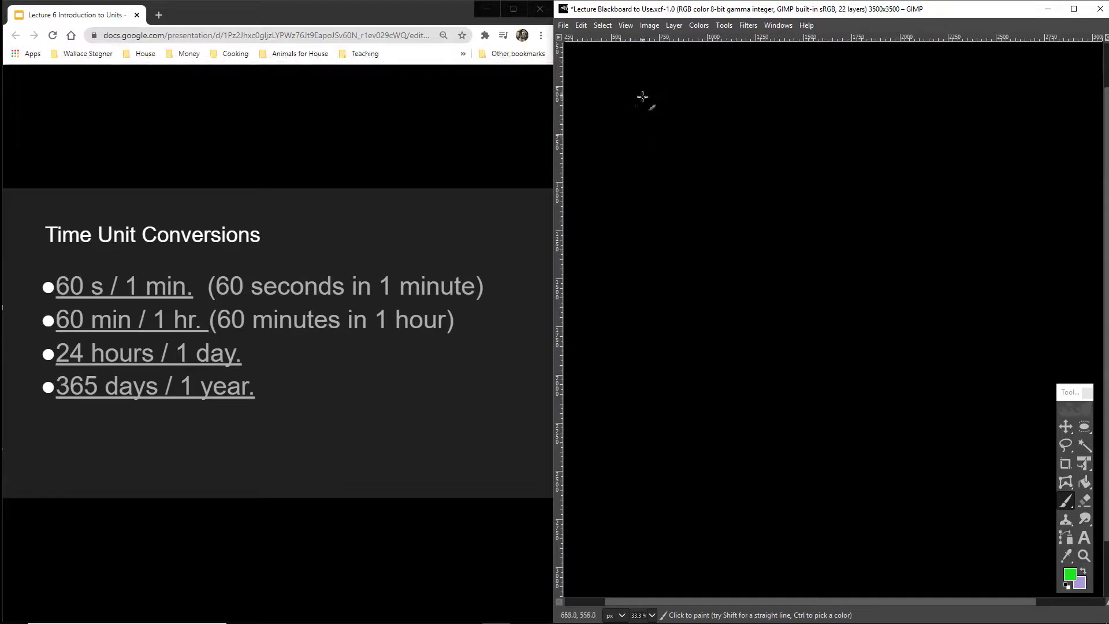
mouse_move(617, 76)
left_mouse_down()
mouse_move(616, 99)
mouse_move(645, 82)
mouse_move(628, 95)
left_mouse_up()
key("ctrl+z")
key("ctrl+z")
key("ctrl+z")
mouse_move(615, 81)
left_mouse_down()
mouse_move(641, 77)
mouse_move(641, 94)
mouse_move(841, 77)
mouse_move(833, 93)
left_mouse_up()
left_click_drag(616, 107, 831, 100)
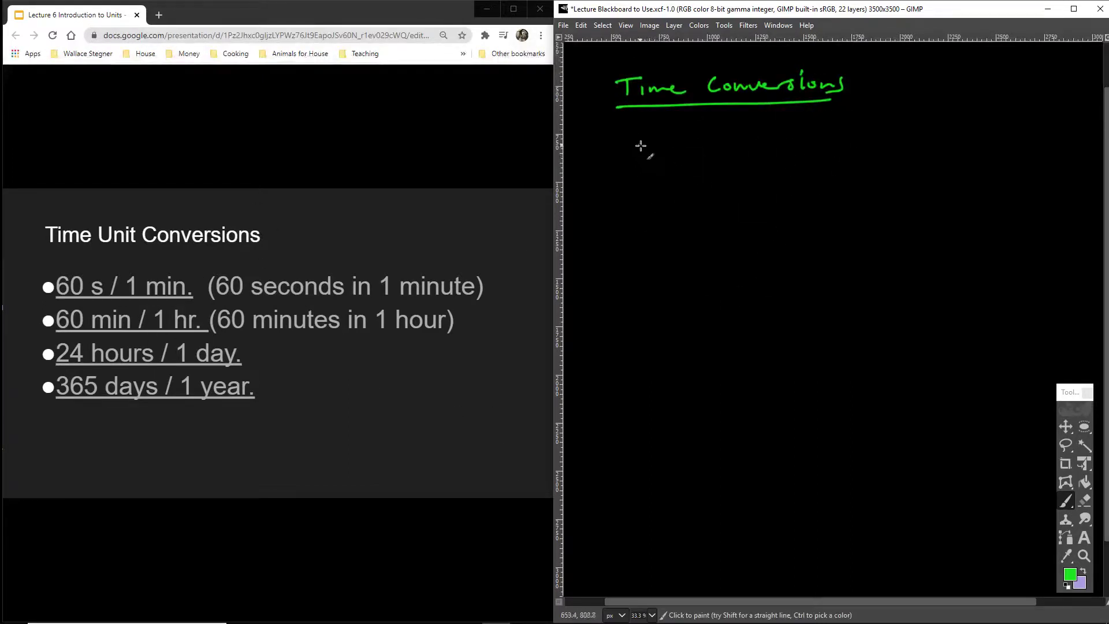
- Add bullets '60 seconds in 1 minute' and '60 minutes in 1 hour'
mouse_move(631, 132)
left_mouse_down()
mouse_move(628, 146)
mouse_move(989, 138)
left_mouse_up()
left_click(597, 146)
left_click_drag(952, 124, 976, 122)
left_click(598, 188)
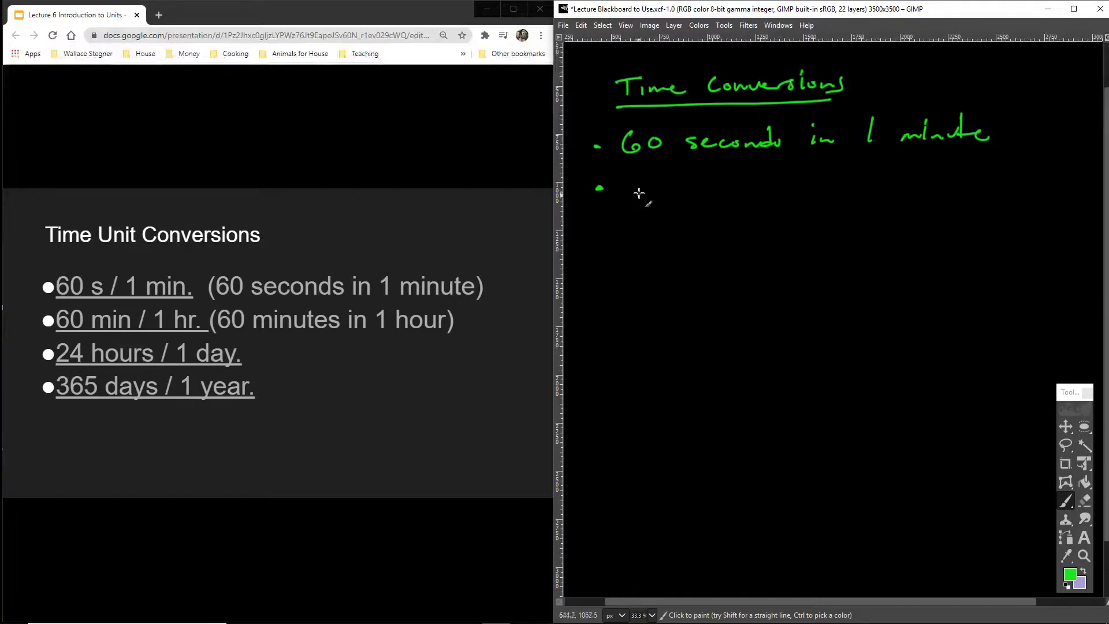
mouse_move(634, 182)
left_mouse_down()
mouse_move(633, 197)
mouse_move(655, 187)
mouse_move(706, 199)
mouse_move(766, 173)
mouse_move(794, 194)
mouse_move(982, 173)
left_mouse_up()
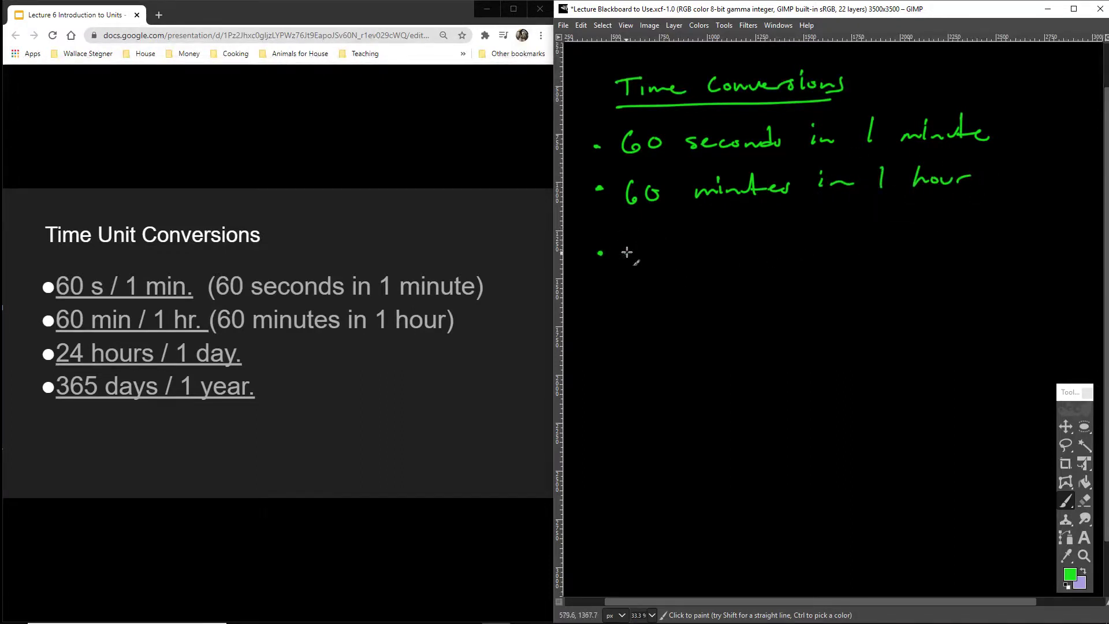
- Add bullets '24 hours in 1 day' and '365 days in 1 year'
left_click_drag(626, 245, 651, 260)
left_click_drag(660, 231, 665, 263)
mouse_move(709, 225)
left_mouse_down()
mouse_move(718, 250)
mouse_move(852, 239)
mouse_move(947, 247)
mouse_move(955, 267)
left_mouse_up()
left_click(817, 220)
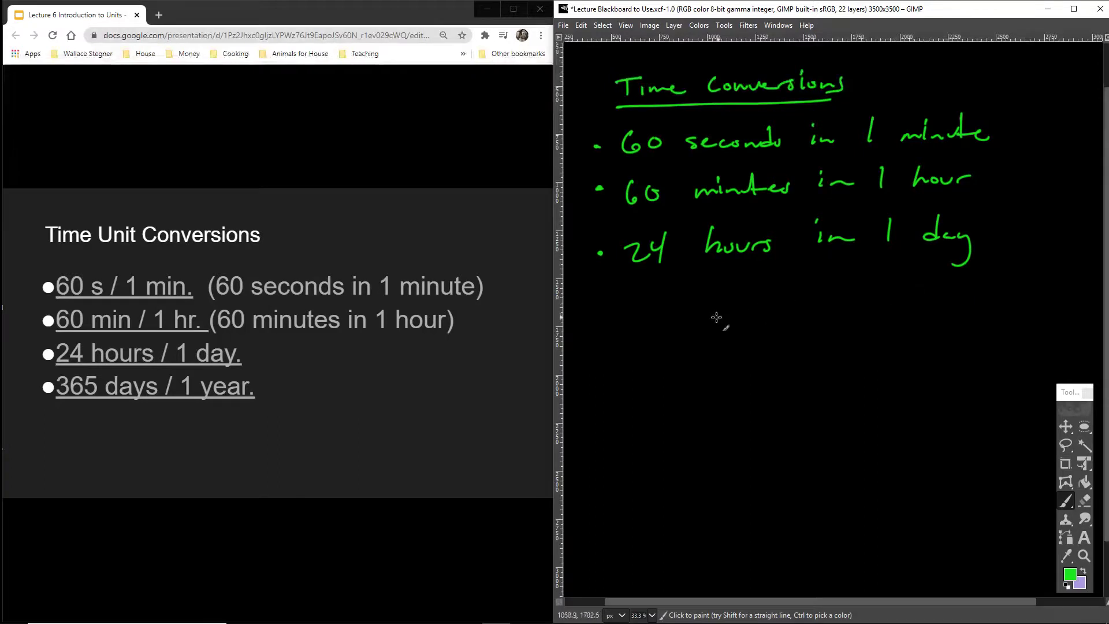
left_click(605, 308)
mouse_move(635, 296)
left_mouse_down()
mouse_move(633, 313)
mouse_move(686, 312)
mouse_move(704, 293)
mouse_move(783, 297)
mouse_move(786, 311)
mouse_move(931, 298)
left_mouse_up()
mouse_move(940, 288)
left_mouse_down()
mouse_move(914, 333)
mouse_move(958, 290)
mouse_move(986, 289)
left_mouse_up()
left_click(1083, 571)
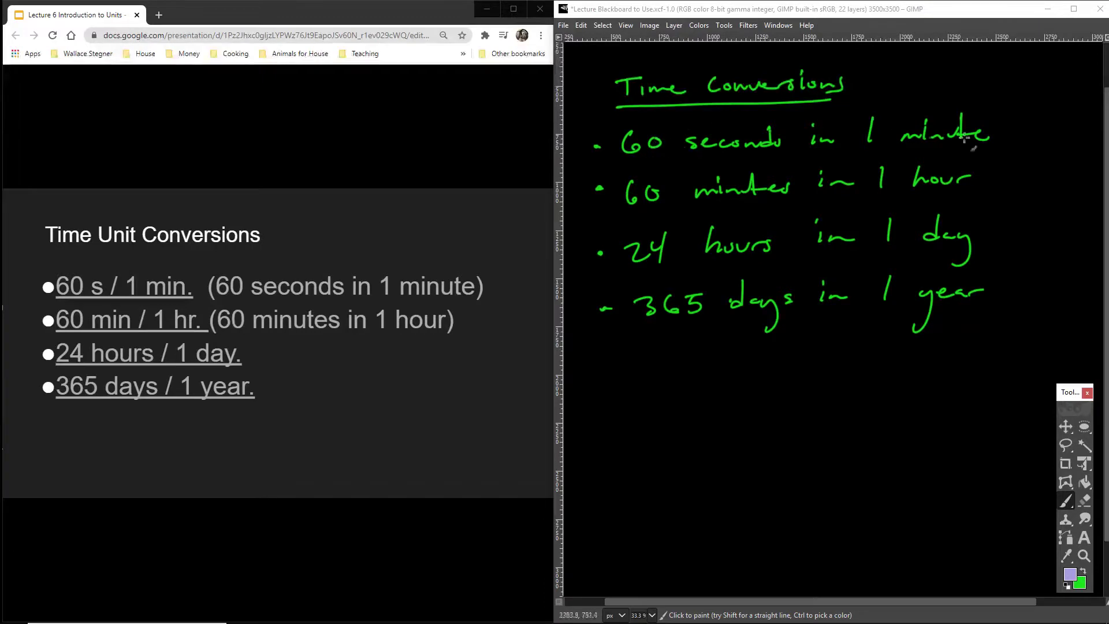
- Draw lavender quote marks around each of the four time conversions
left_click_drag(615, 120, 622, 124)
left_click_drag(997, 104, 1004, 107)
left_click_drag(615, 171, 623, 174)
left_click_drag(972, 158, 980, 160)
left_click_drag(617, 226, 627, 228)
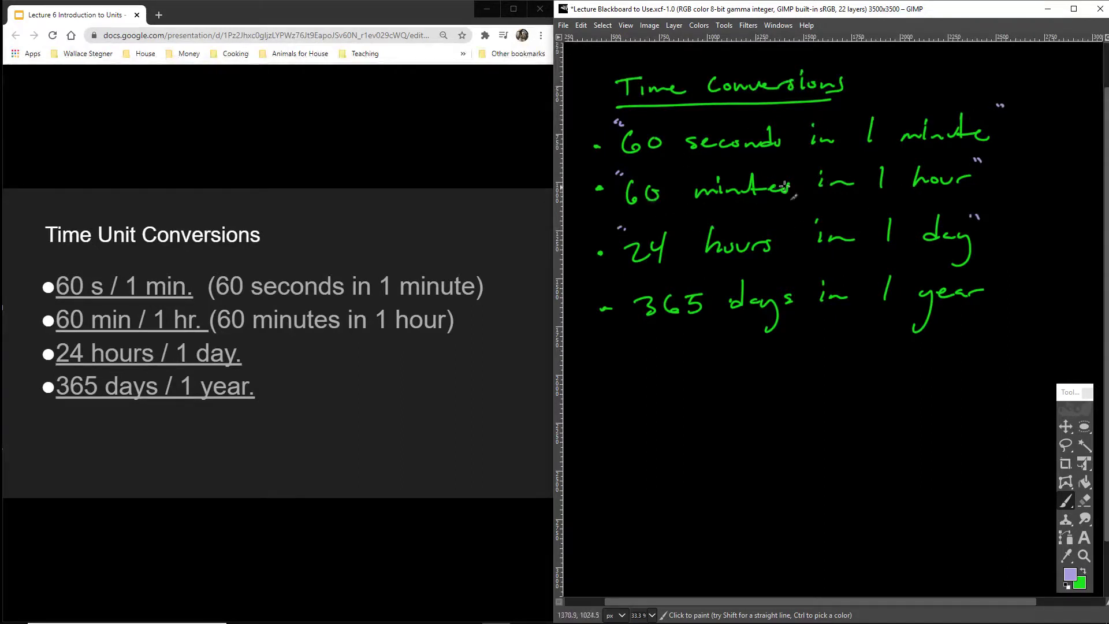
left_click_drag(626, 285, 631, 289)
left_click_drag(985, 270, 991, 276)
- Write an underlined 'Ratio' heading defined as one # + unit over another # + unit
mouse_move(590, 364)
left_mouse_down()
mouse_move(589, 382)
mouse_move(664, 373)
left_mouse_up()
left_click_drag(586, 397, 669, 388)
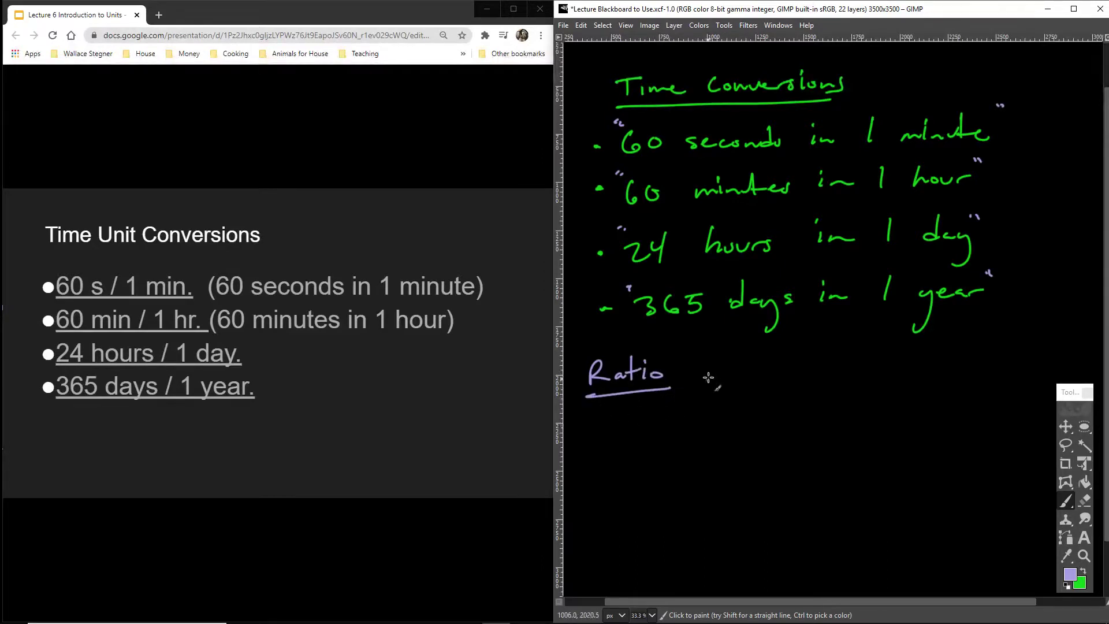
left_click_drag(723, 357, 783, 362)
left_click_drag(709, 380, 786, 373)
mouse_move(712, 397)
left_mouse_down()
mouse_move(799, 395)
mouse_move(810, 370)
mouse_move(846, 366)
mouse_move(806, 361)
mouse_move(844, 353)
mouse_move(817, 397)
mouse_move(843, 398)
mouse_move(852, 379)
mouse_move(857, 391)
left_mouse_up()
left_click_drag(848, 385, 863, 382)
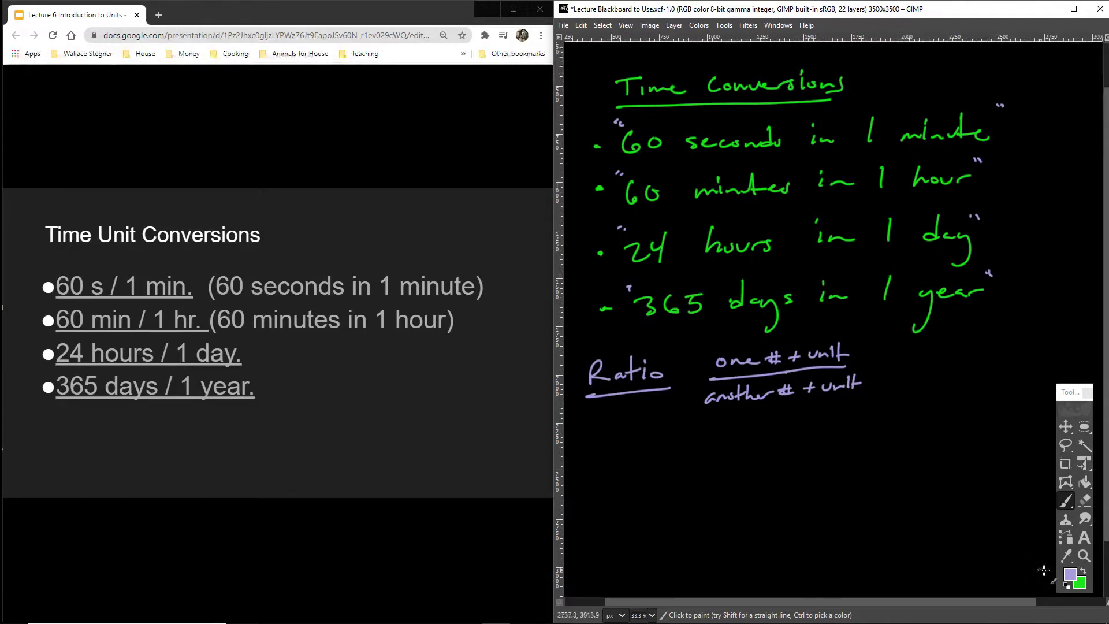
- Switch to pink-red and write the first ratio 60 s / 1 min, noting 'per'
left_click(1069, 576)
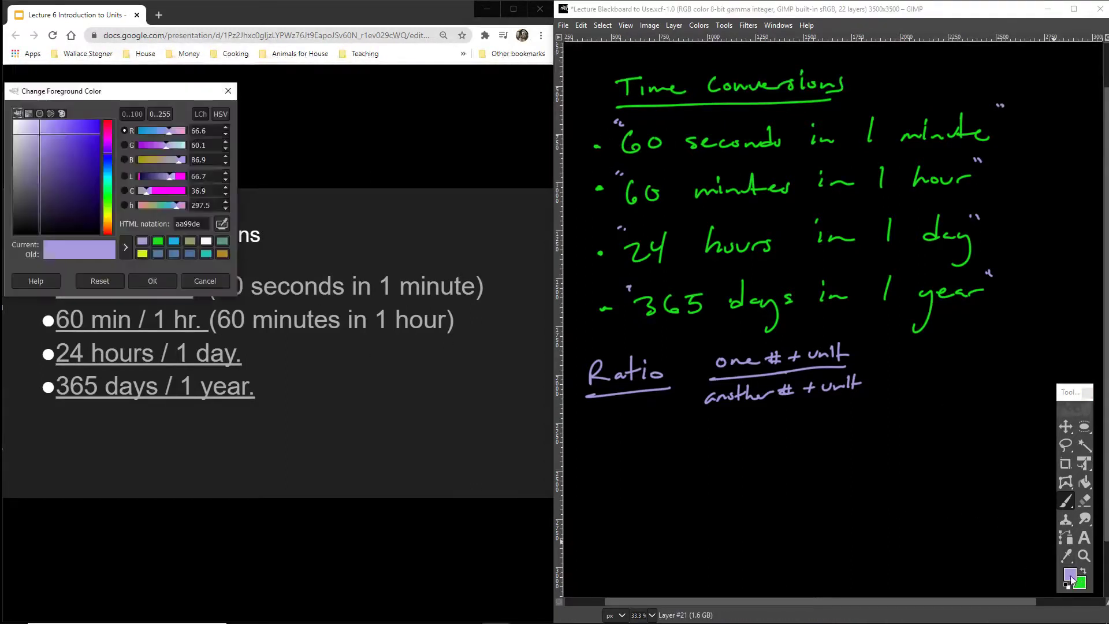
left_click_drag(106, 146, 106, 126)
left_click(153, 281)
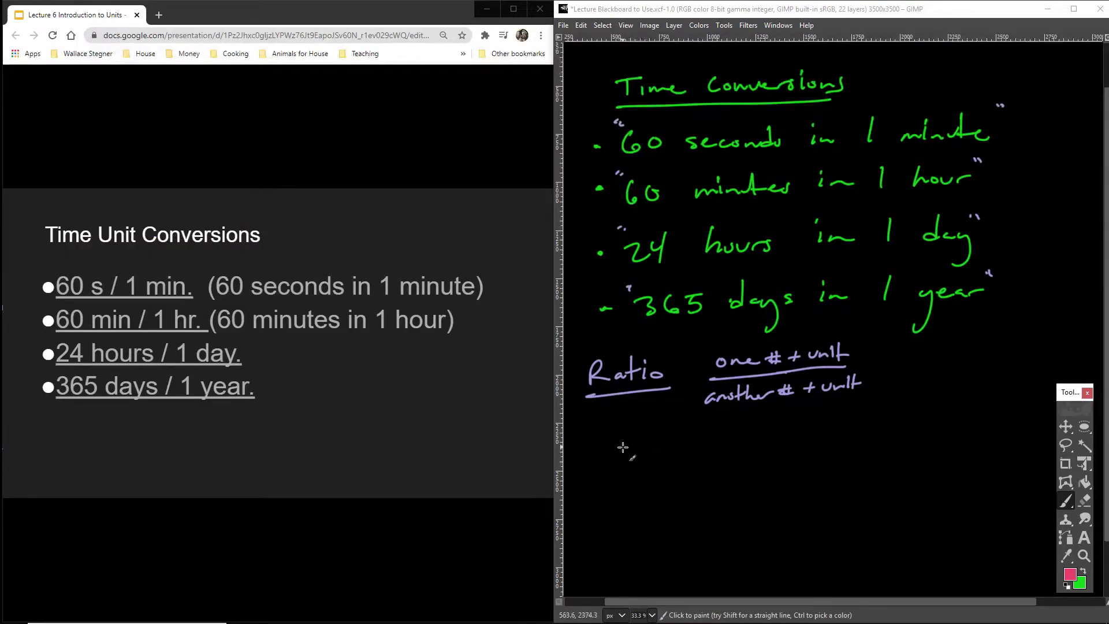
mouse_move(617, 428)
left_mouse_down()
mouse_move(613, 447)
mouse_move(636, 431)
mouse_move(673, 455)
mouse_move(616, 488)
mouse_move(650, 487)
mouse_move(652, 477)
mouse_move(672, 487)
mouse_move(725, 438)
mouse_move(741, 454)
mouse_move(779, 427)
mouse_move(733, 428)
left_mouse_up()
left_click_drag(738, 422, 739, 427)
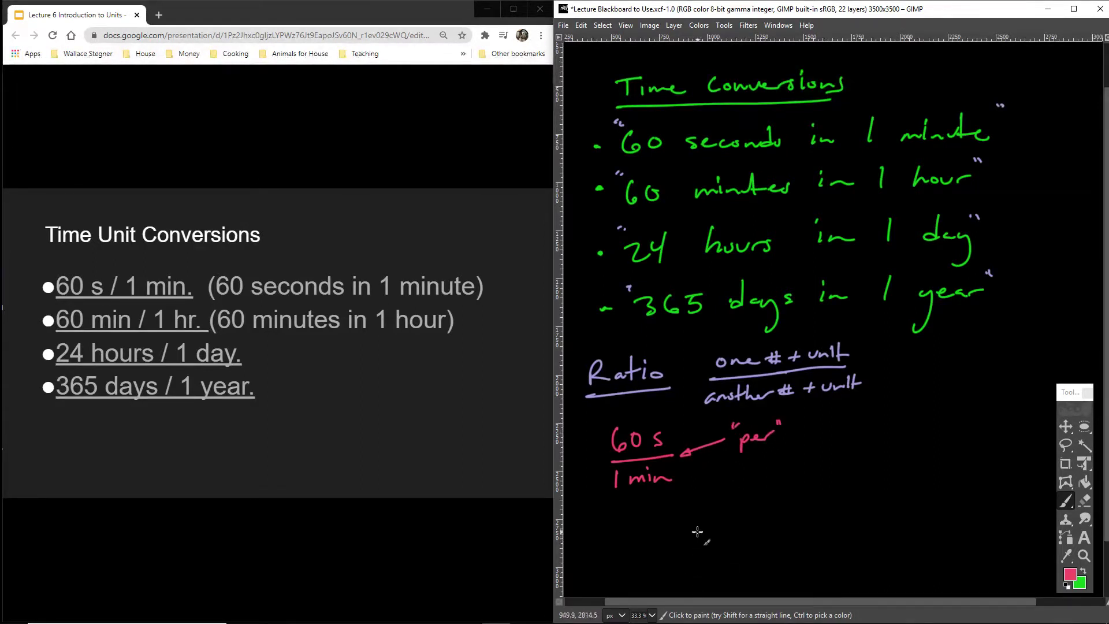
left_click_drag(788, 480, 800, 480)
- Write the ratios 60 min / 1 hr and 24 hr / 1 day
mouse_move(856, 419)
left_mouse_down()
mouse_move(853, 435)
mouse_move(930, 429)
left_mouse_up()
left_click_drag(848, 457, 929, 447)
mouse_move(865, 462)
left_mouse_down()
mouse_move(869, 479)
mouse_move(881, 478)
left_mouse_up()
mouse_move(885, 478)
left_mouse_down()
mouse_move(896, 468)
mouse_move(848, 486)
left_mouse_up()
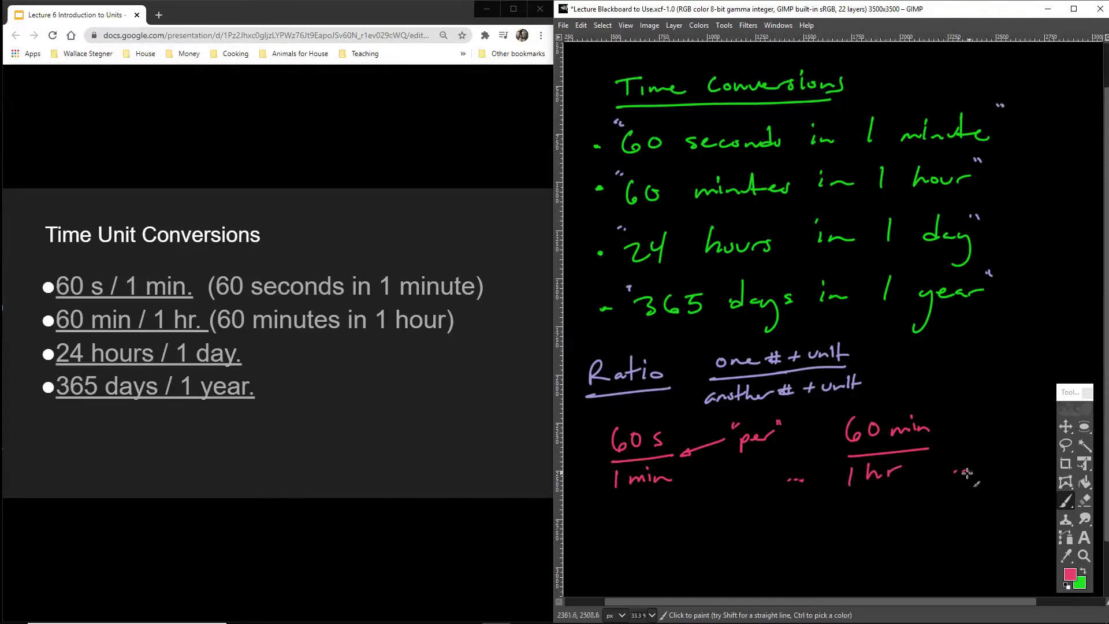
mouse_move(613, 527)
left_mouse_down()
mouse_move(629, 543)
mouse_move(654, 531)
mouse_move(650, 543)
mouse_move(685, 541)
left_mouse_up()
left_click_drag(687, 542, 697, 530)
left_click_drag(616, 555, 700, 543)
mouse_move(647, 566)
left_mouse_down()
mouse_move(676, 582)
mouse_move(624, 579)
left_mouse_up()
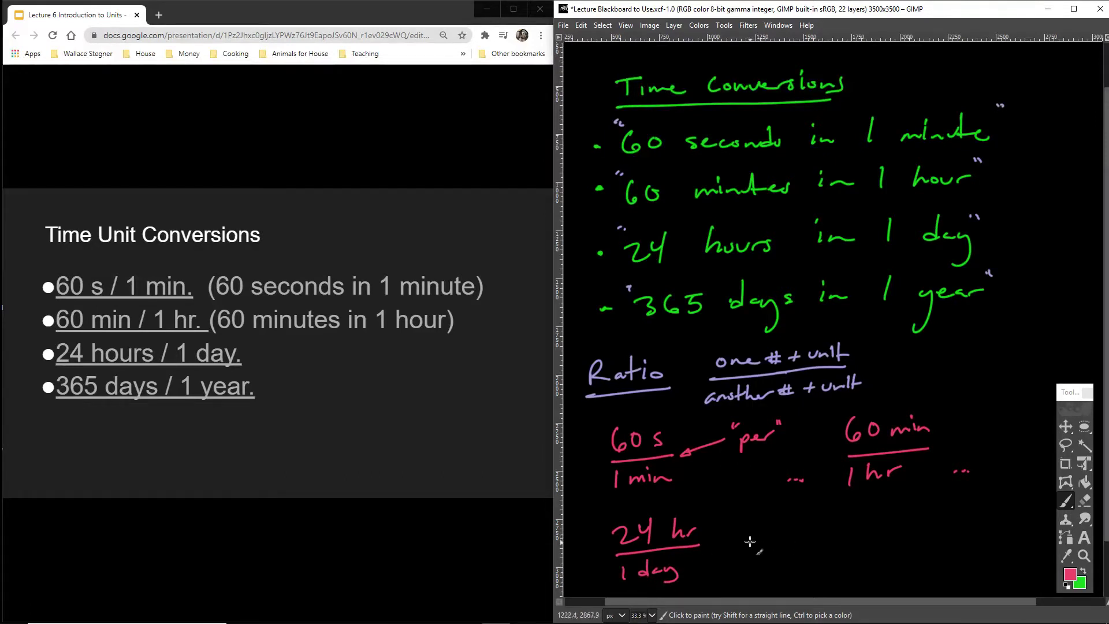
- Write the ratio 365 days / year, redoing the end of 'days'
mouse_move(816, 521)
left_mouse_down()
mouse_move(825, 533)
mouse_move(816, 537)
mouse_move(860, 518)
mouse_move(938, 523)
left_mouse_up()
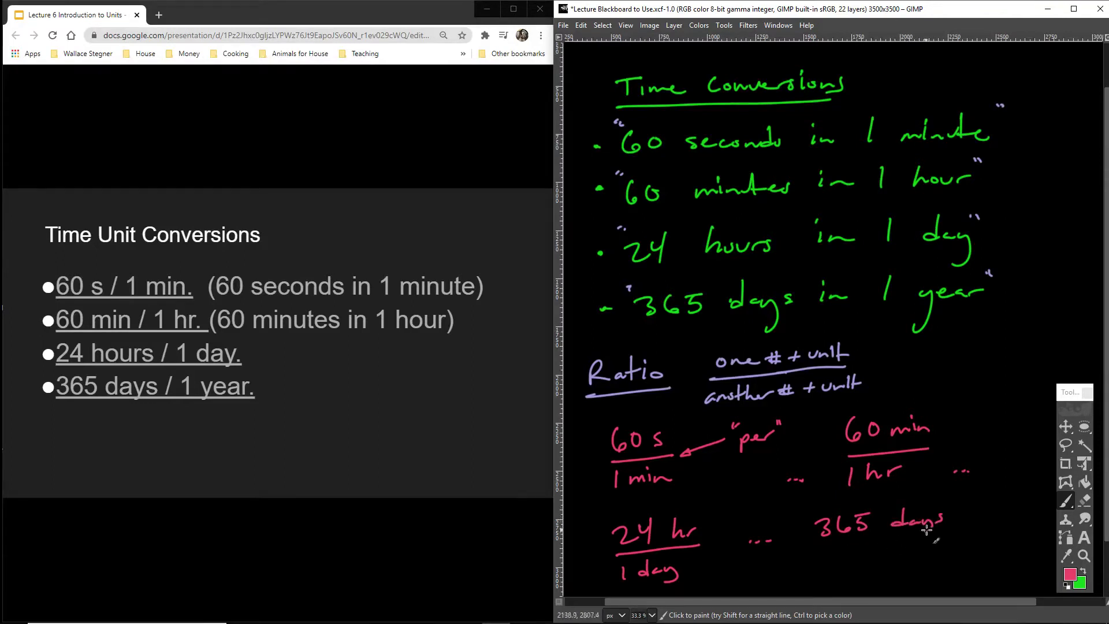
key("ctrl+z")
key("ctrl+z")
left_click_drag(925, 520, 929, 528)
left_click_drag(813, 548, 940, 542)
mouse_move(849, 558)
left_mouse_down()
mouse_move(863, 561)
mouse_move(854, 581)
mouse_move(905, 557)
left_mouse_up()
left_click(952, 544)
left_click(962, 544)
left_click(970, 543)
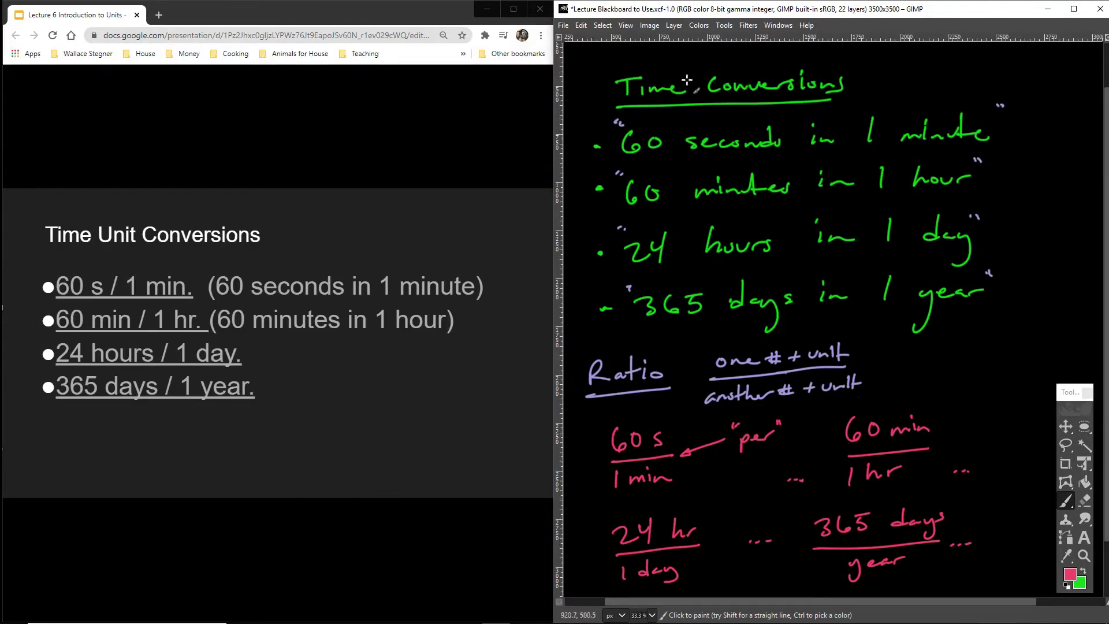
- Draw a red box around the 'Ratio' heading
left_click(674, 25)
left_click(649, 181)
mouse_move(577, 357)
left_mouse_down()
mouse_move(583, 407)
mouse_move(666, 346)
mouse_move(683, 392)
left_mouse_up()
left_click_drag(582, 407, 688, 398)
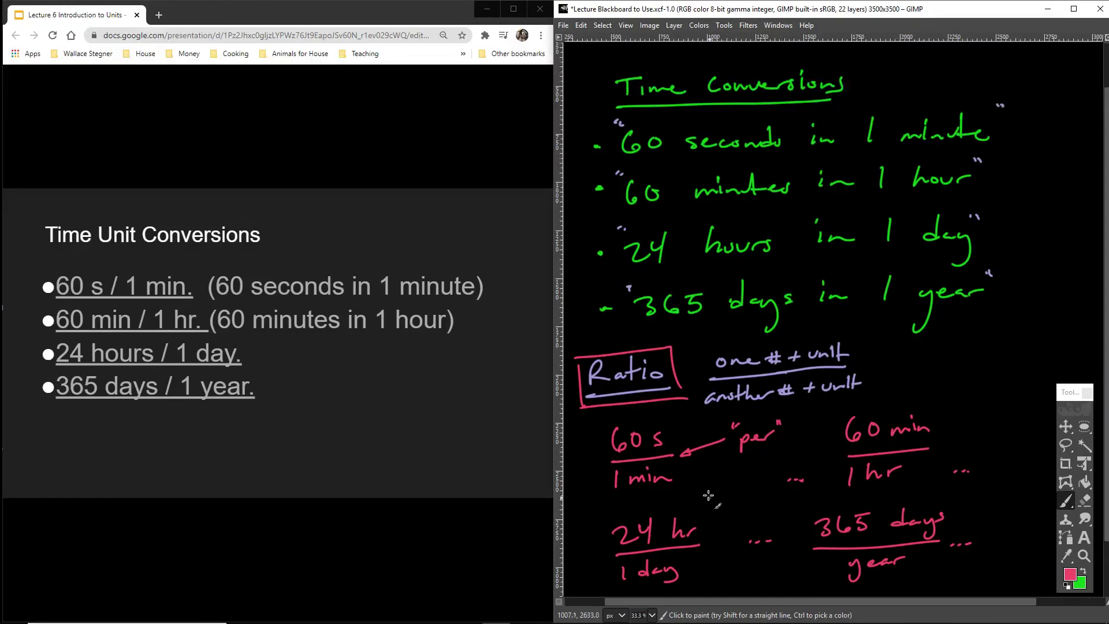